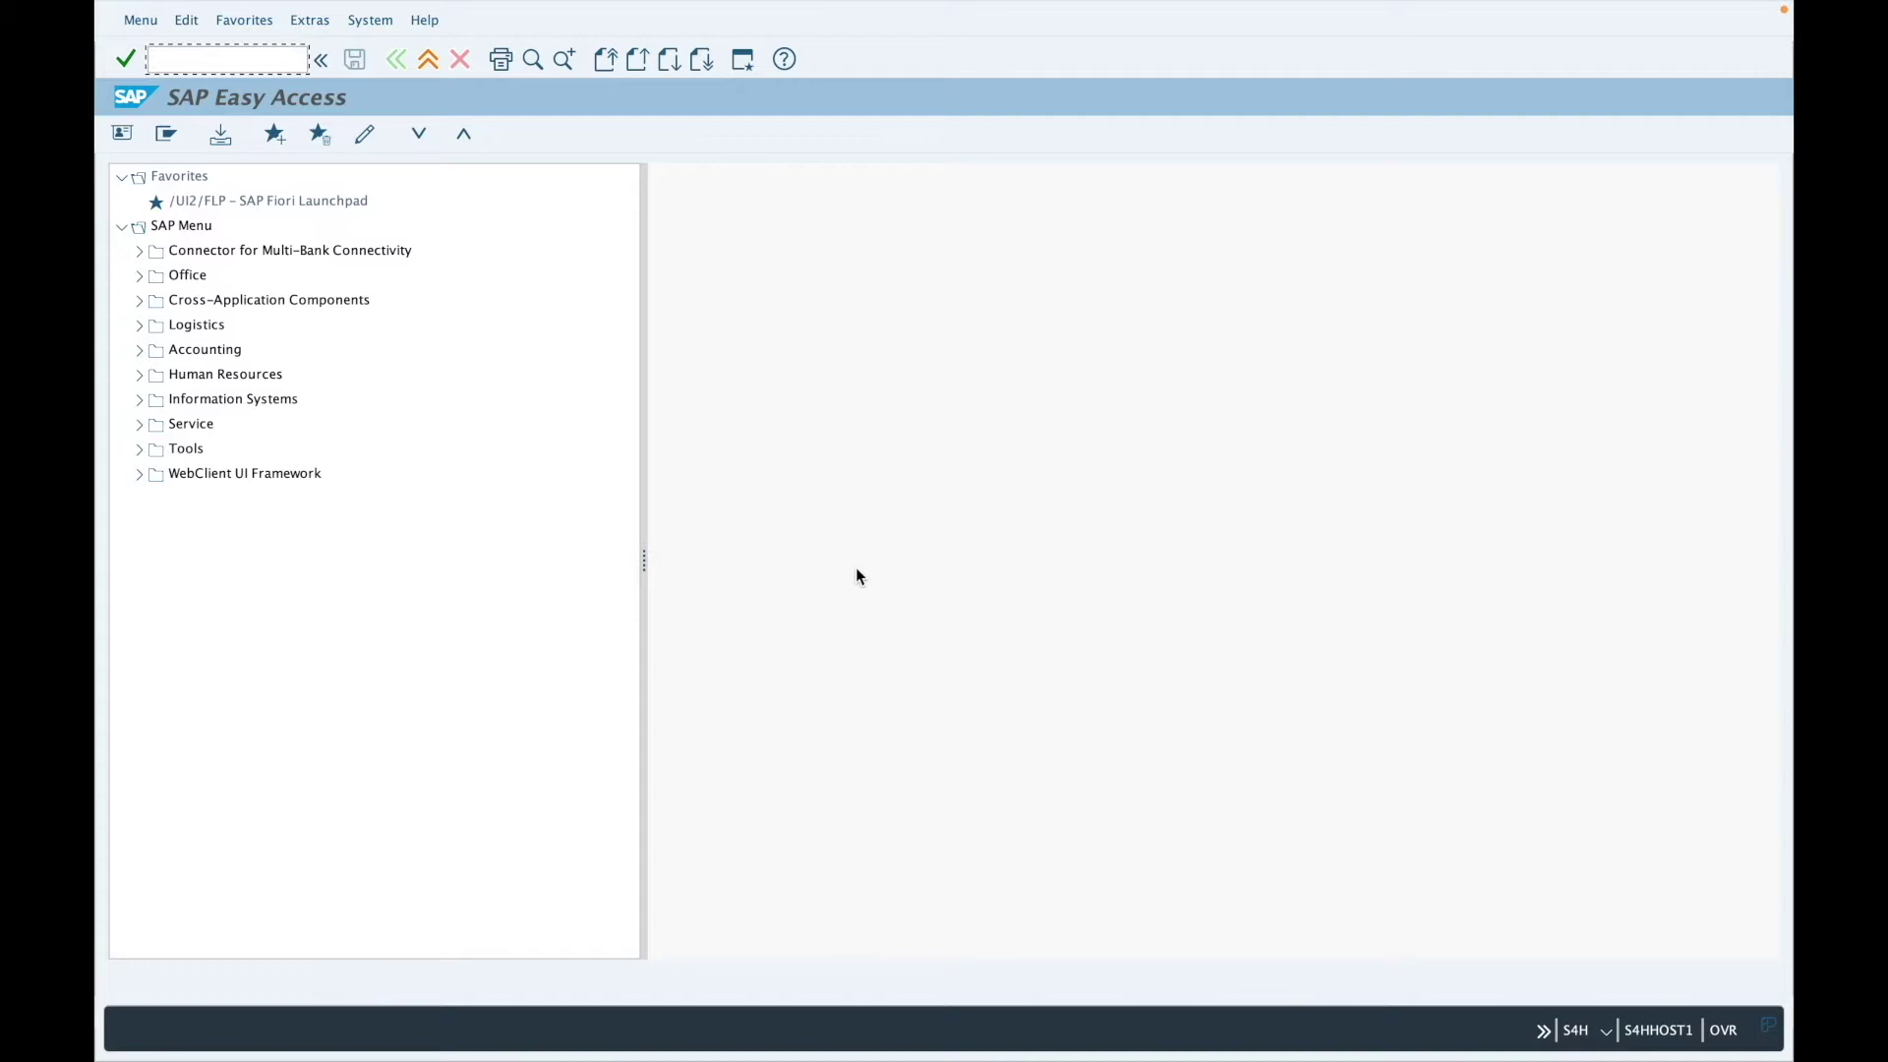
# Launch the SAP Fiori Launchpad with the transaction code /n/UI2/FLP.
pyautogui.click(258, 208)
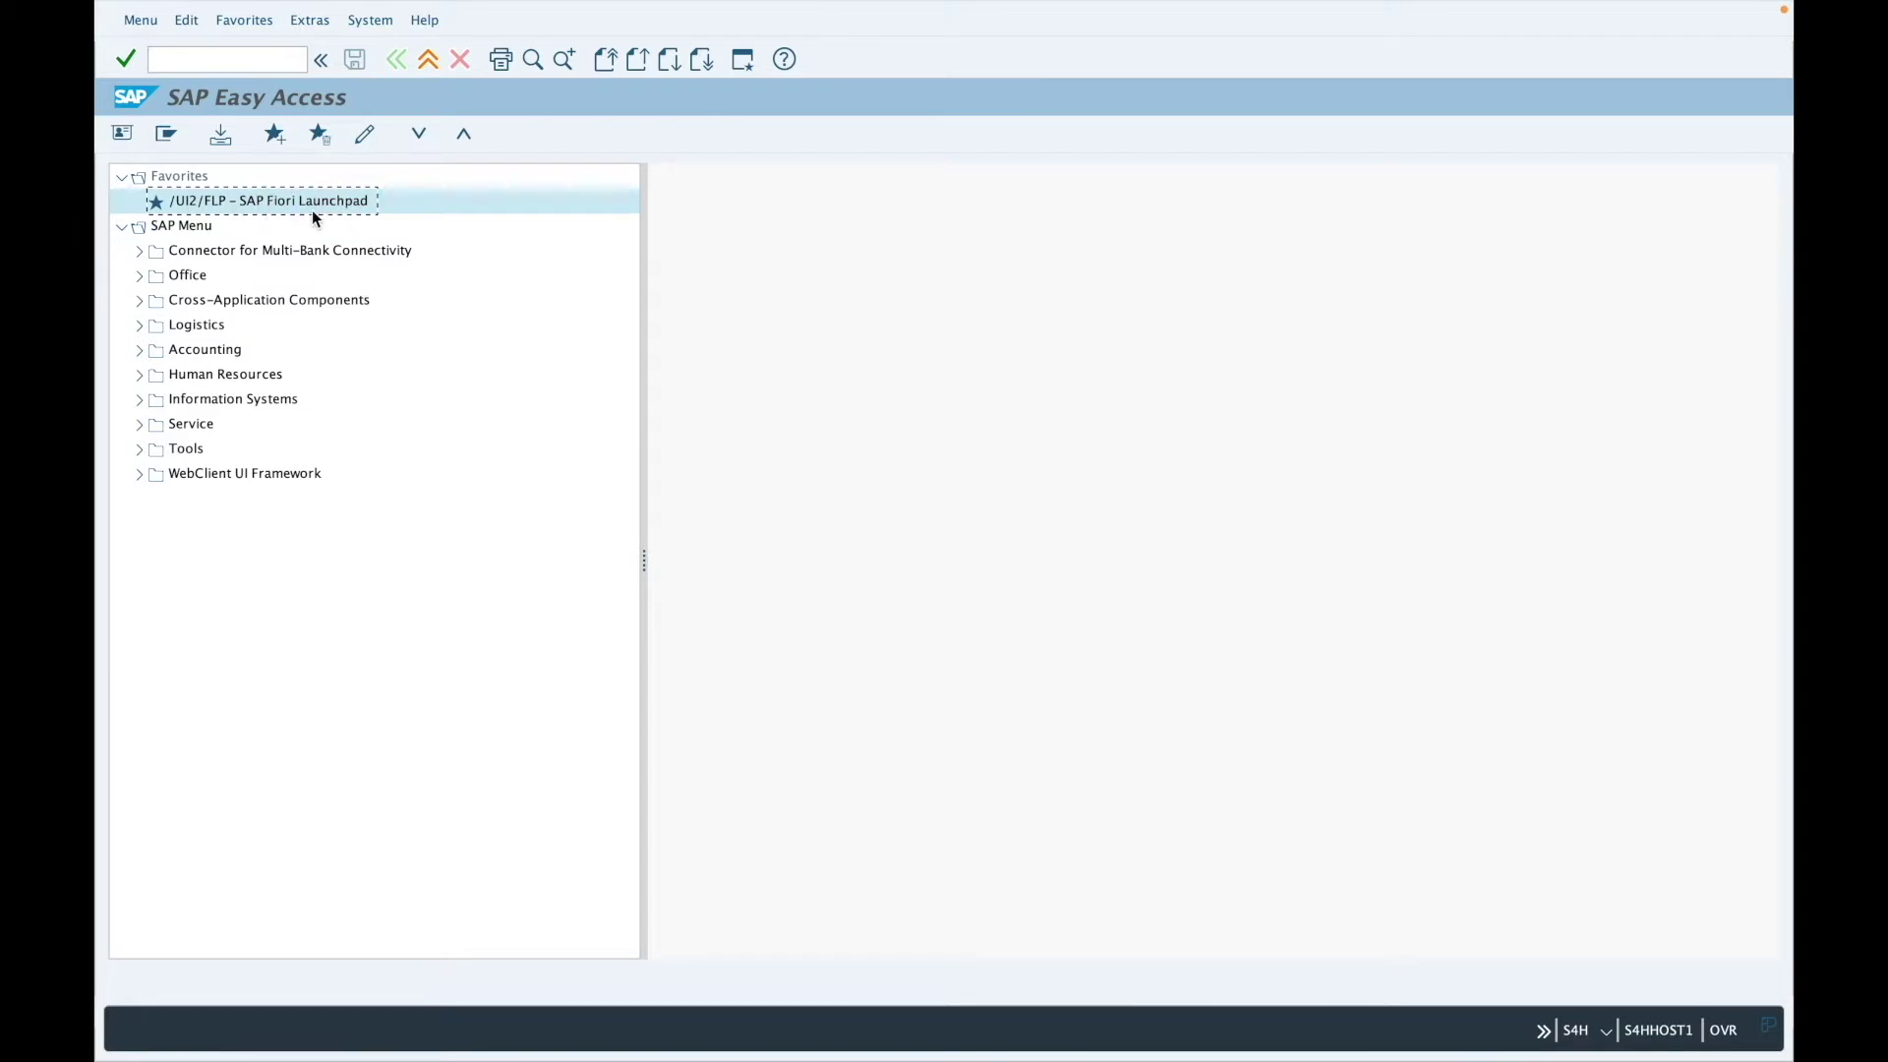
pyautogui.click(221, 61)
pyautogui.write('/')
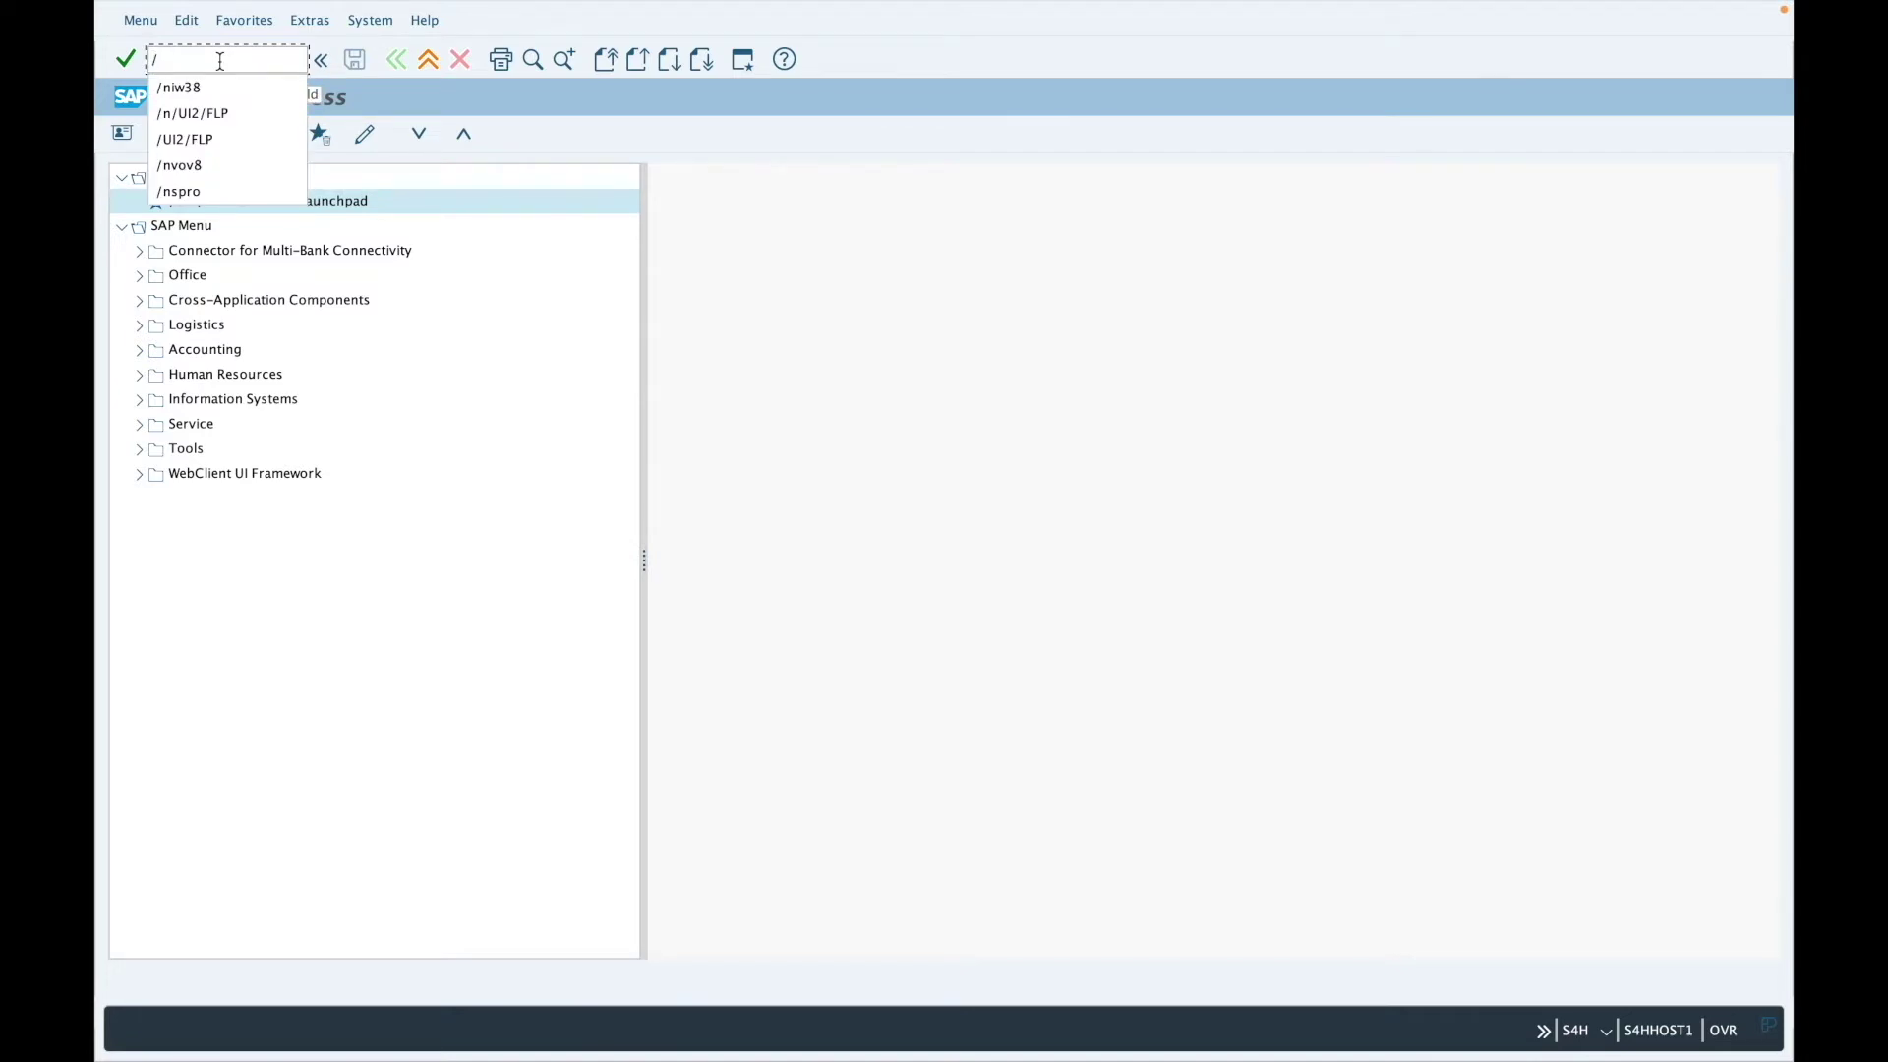
pyautogui.write('n')
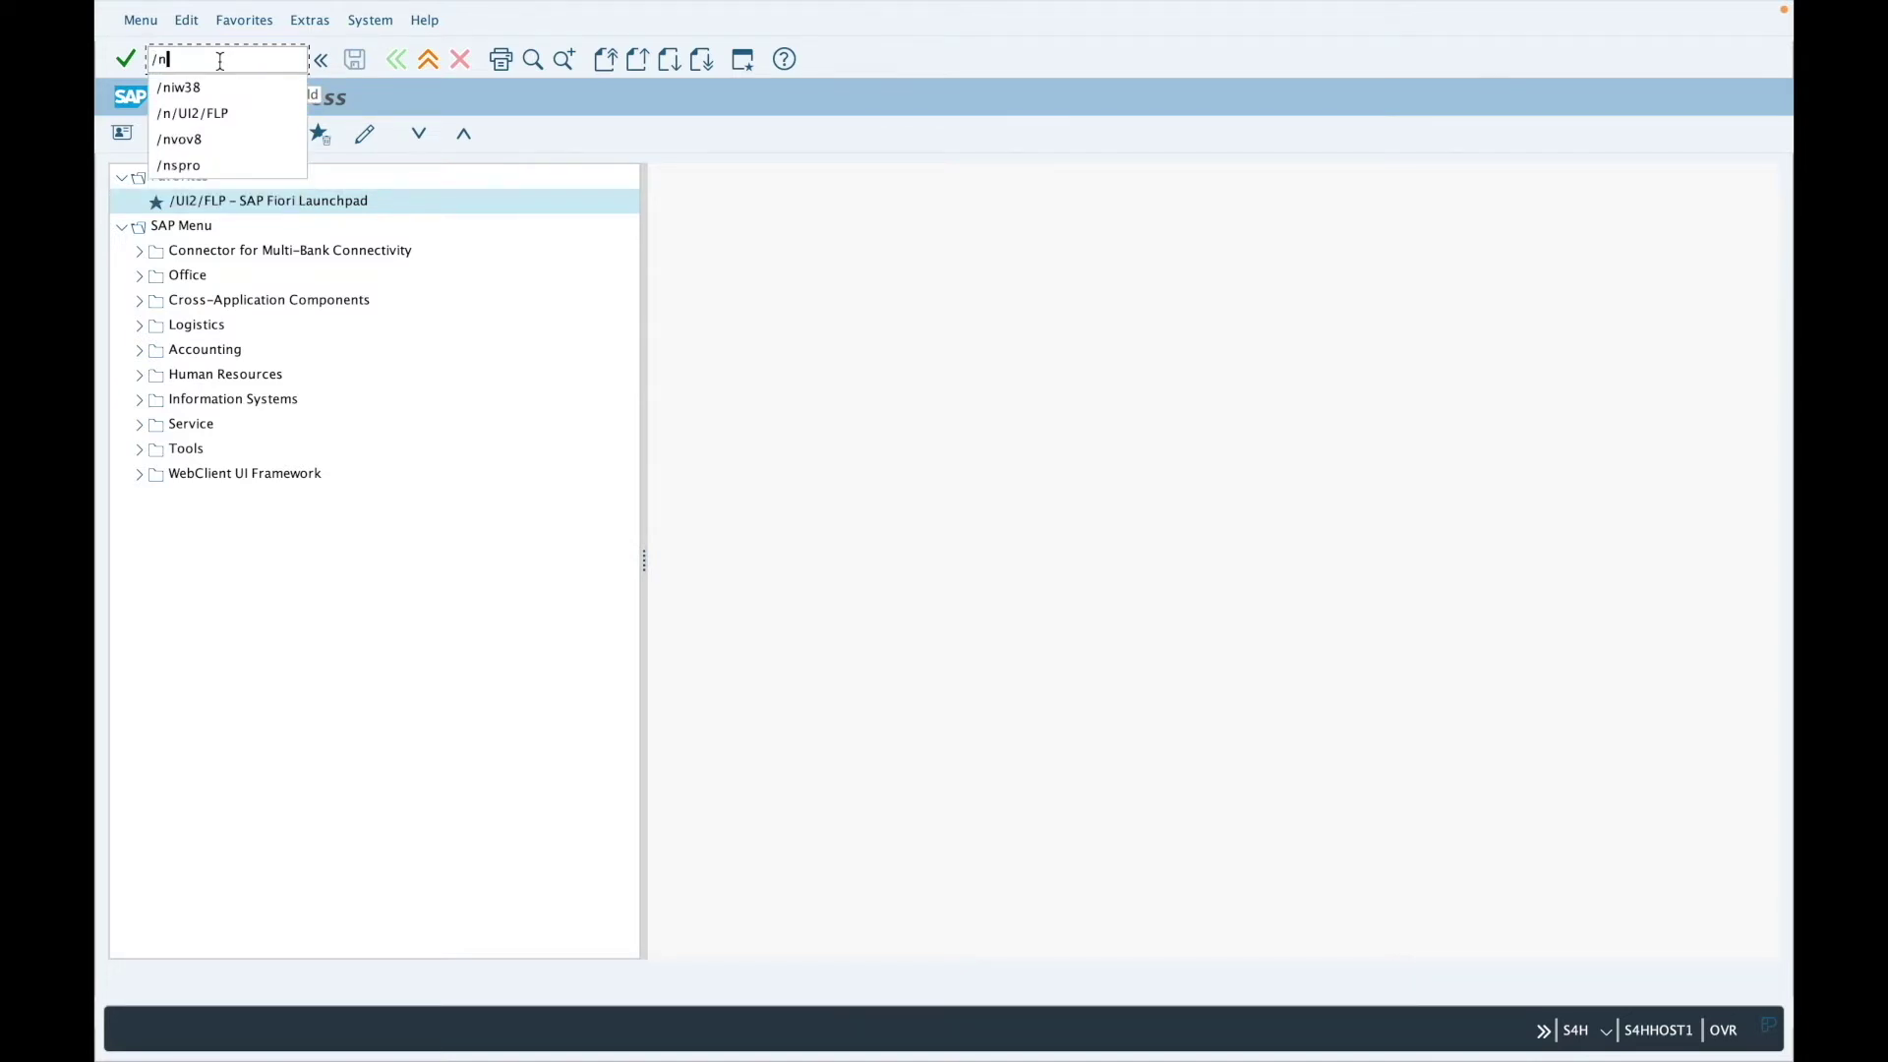
pyautogui.write('/')
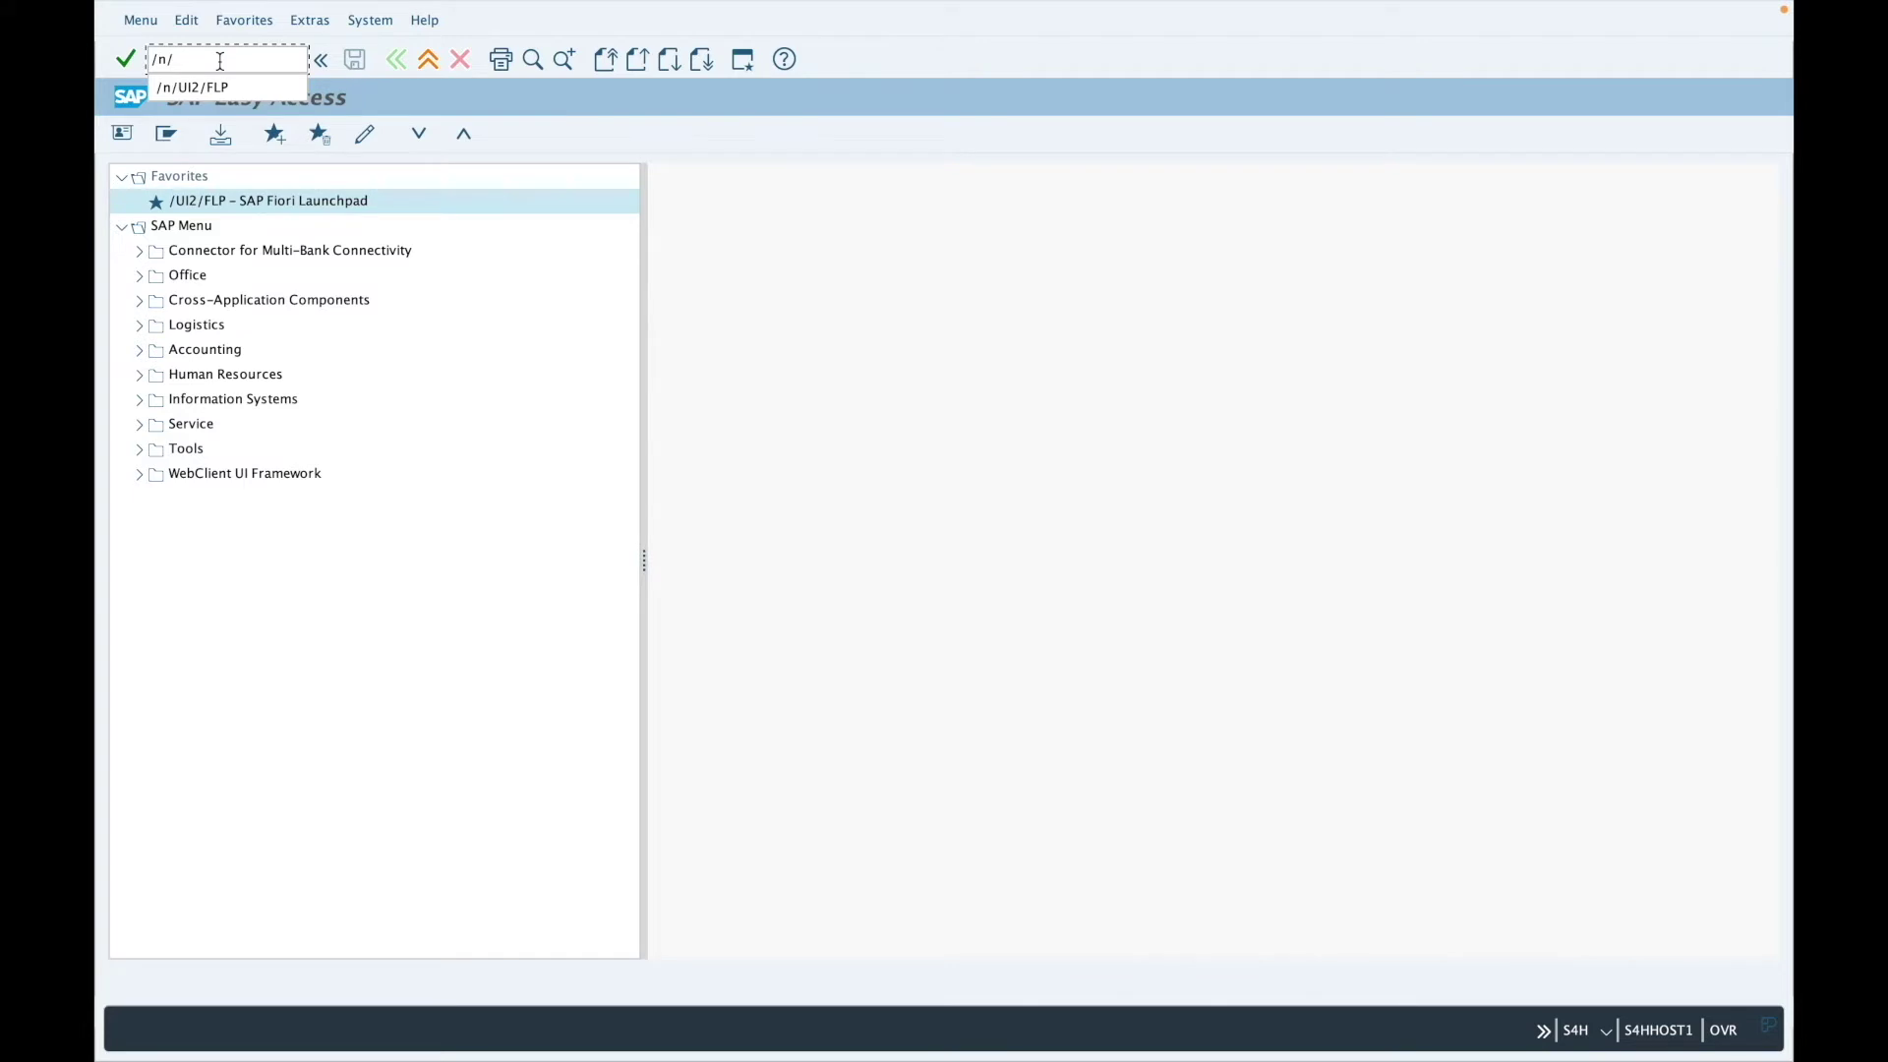
pyautogui.click(186, 91)
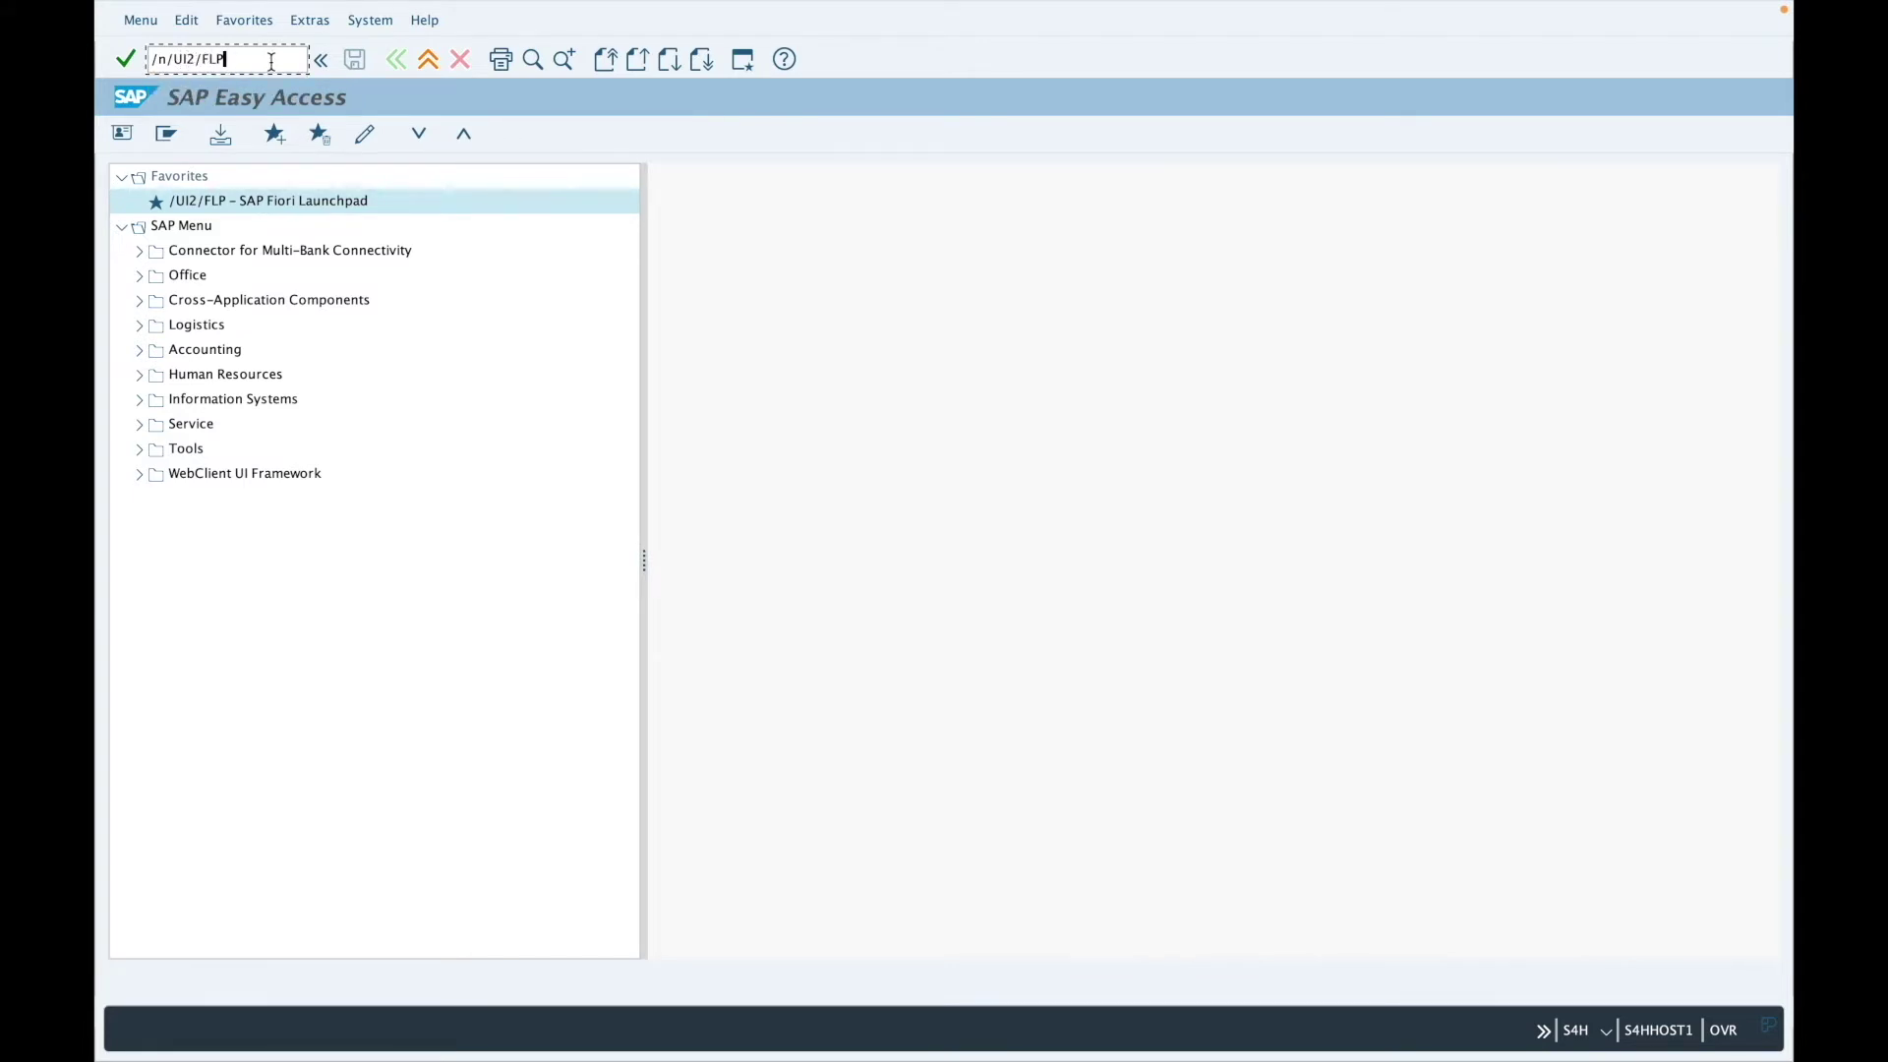
pyautogui.press('Return')
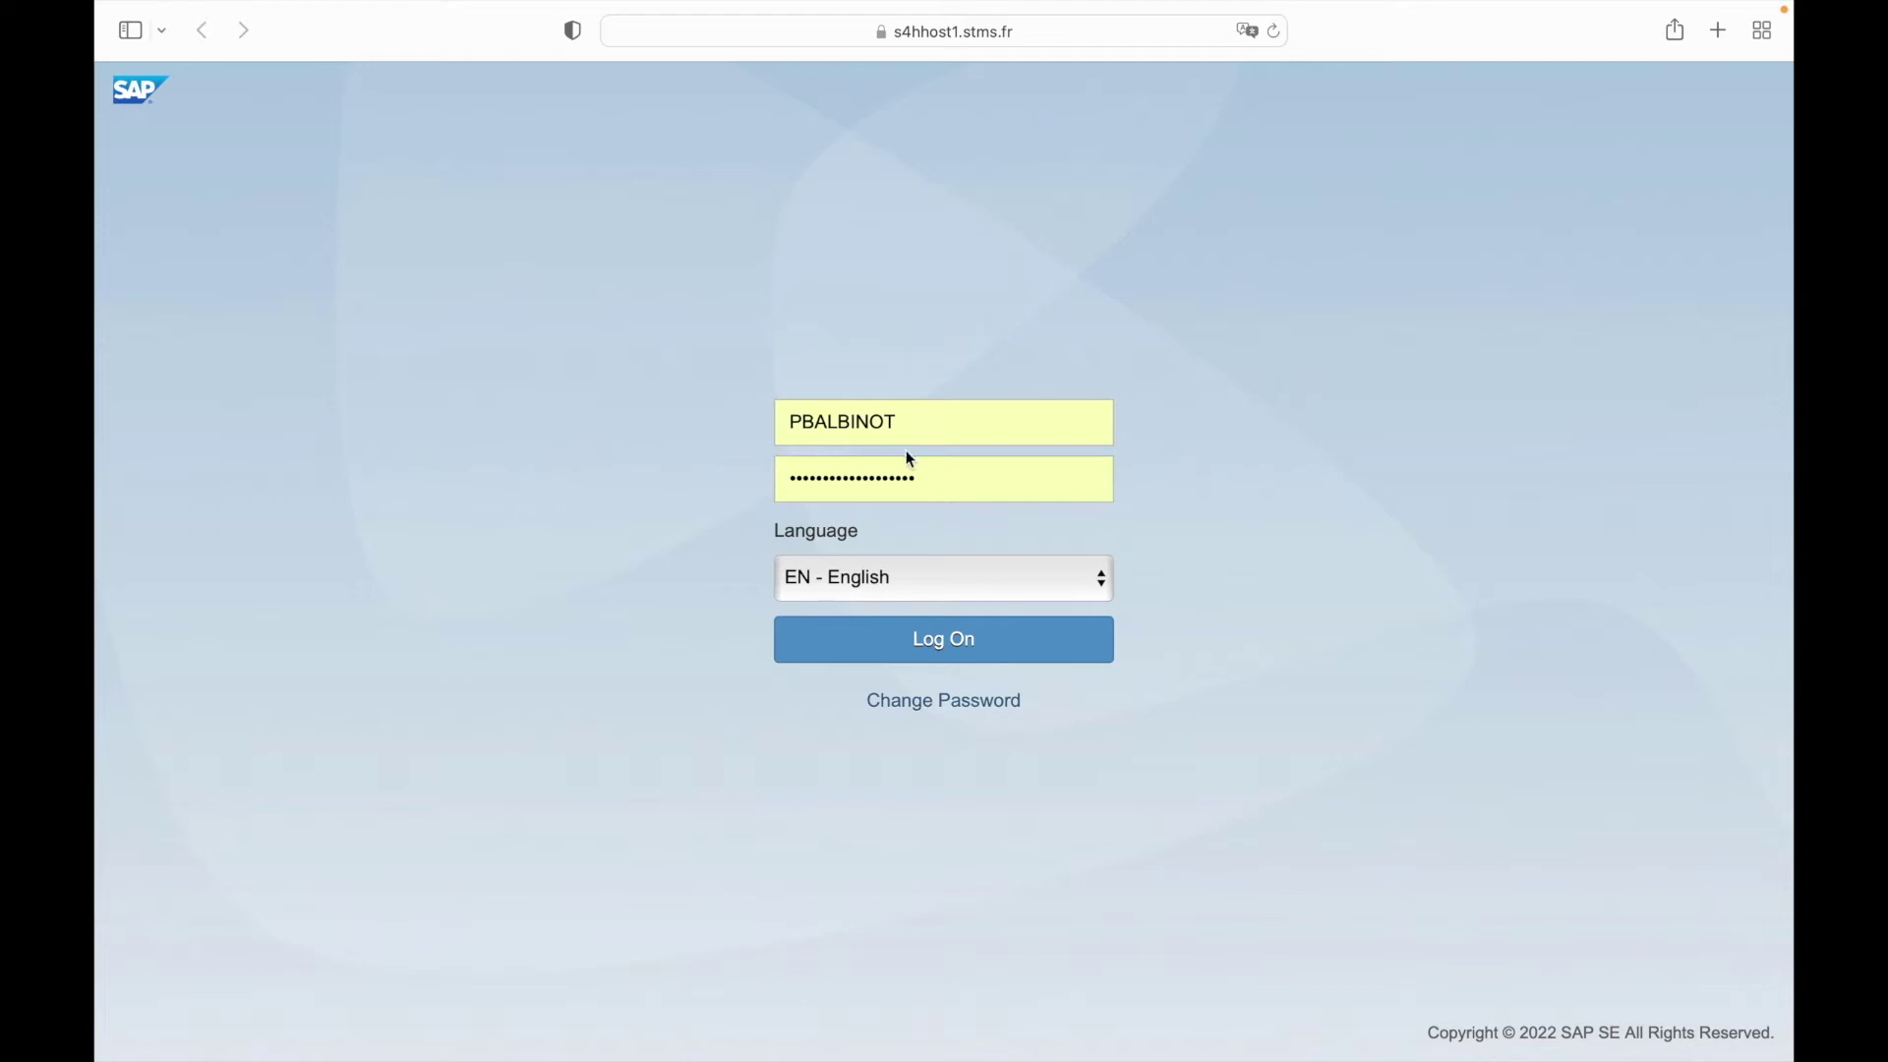
# Log on to the launchpad with the saved credentials and EN - English as the language.
pyautogui.click(829, 419)
pyautogui.click(922, 484)
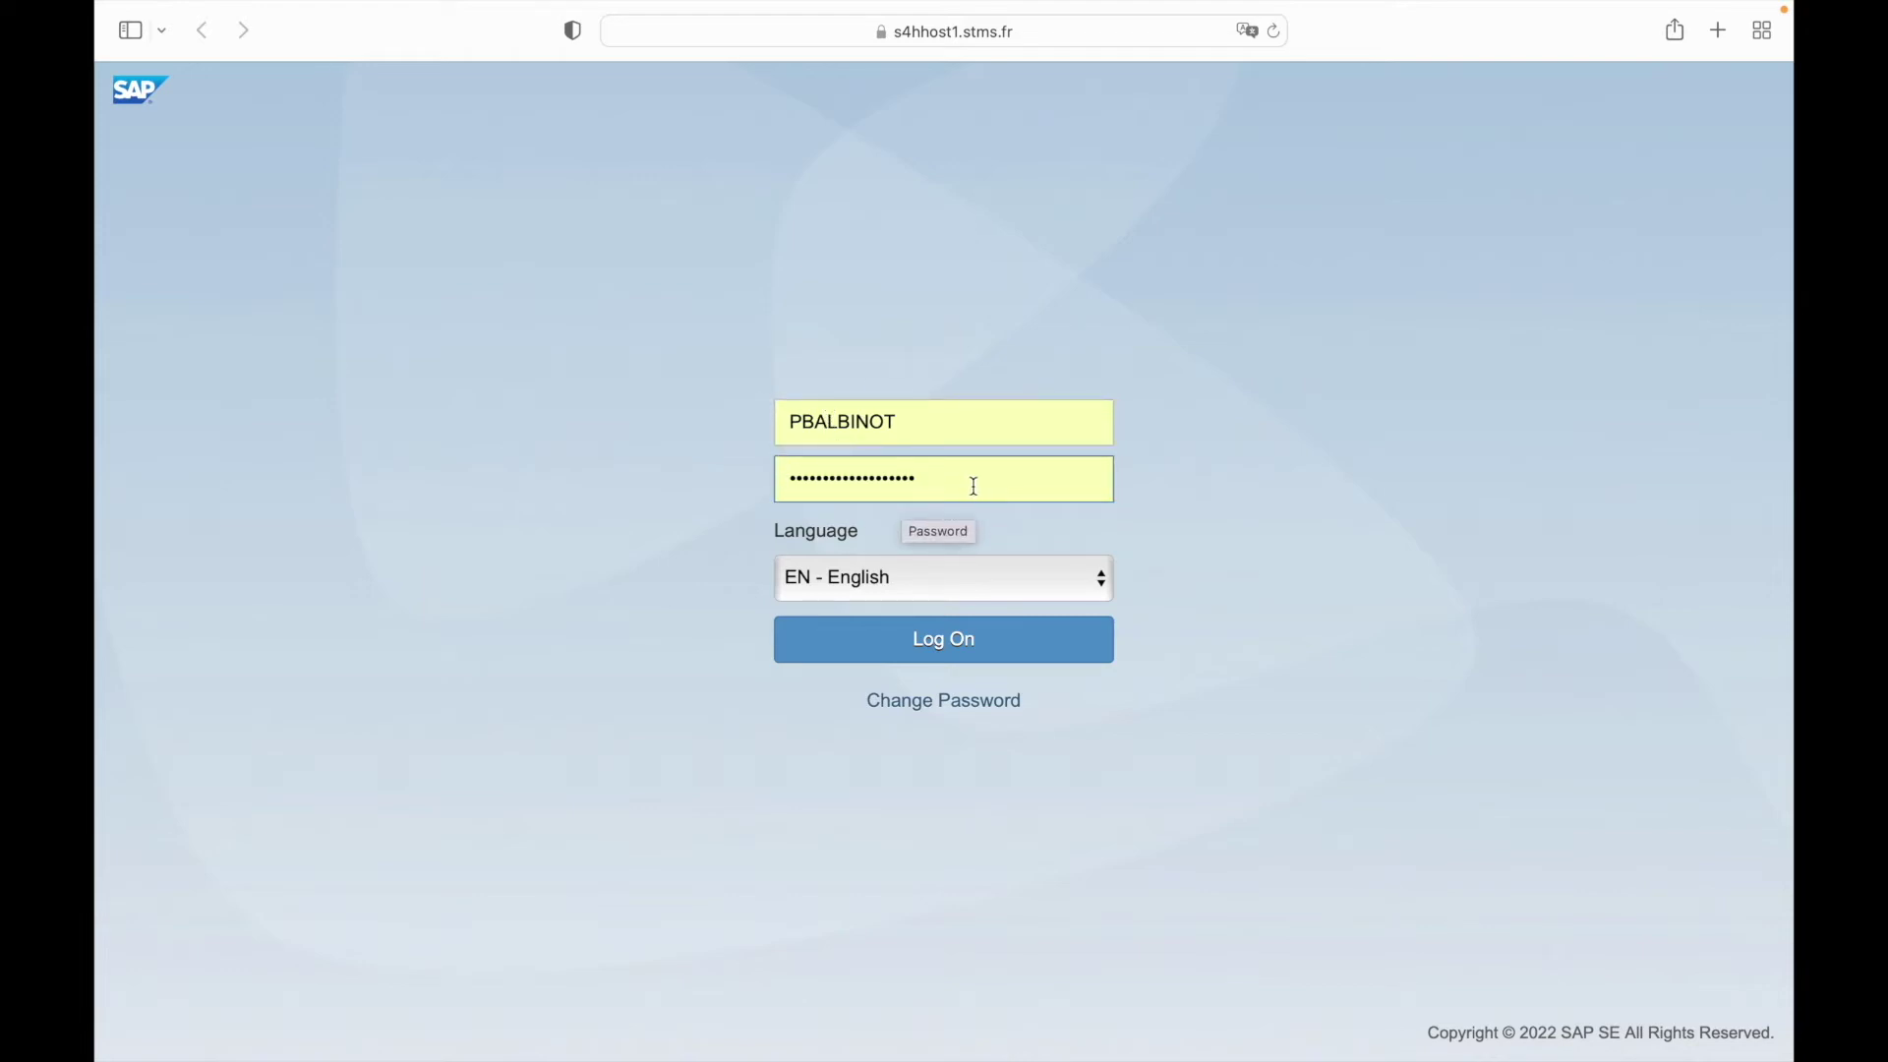
pyautogui.click(808, 585)
pyautogui.click(911, 579)
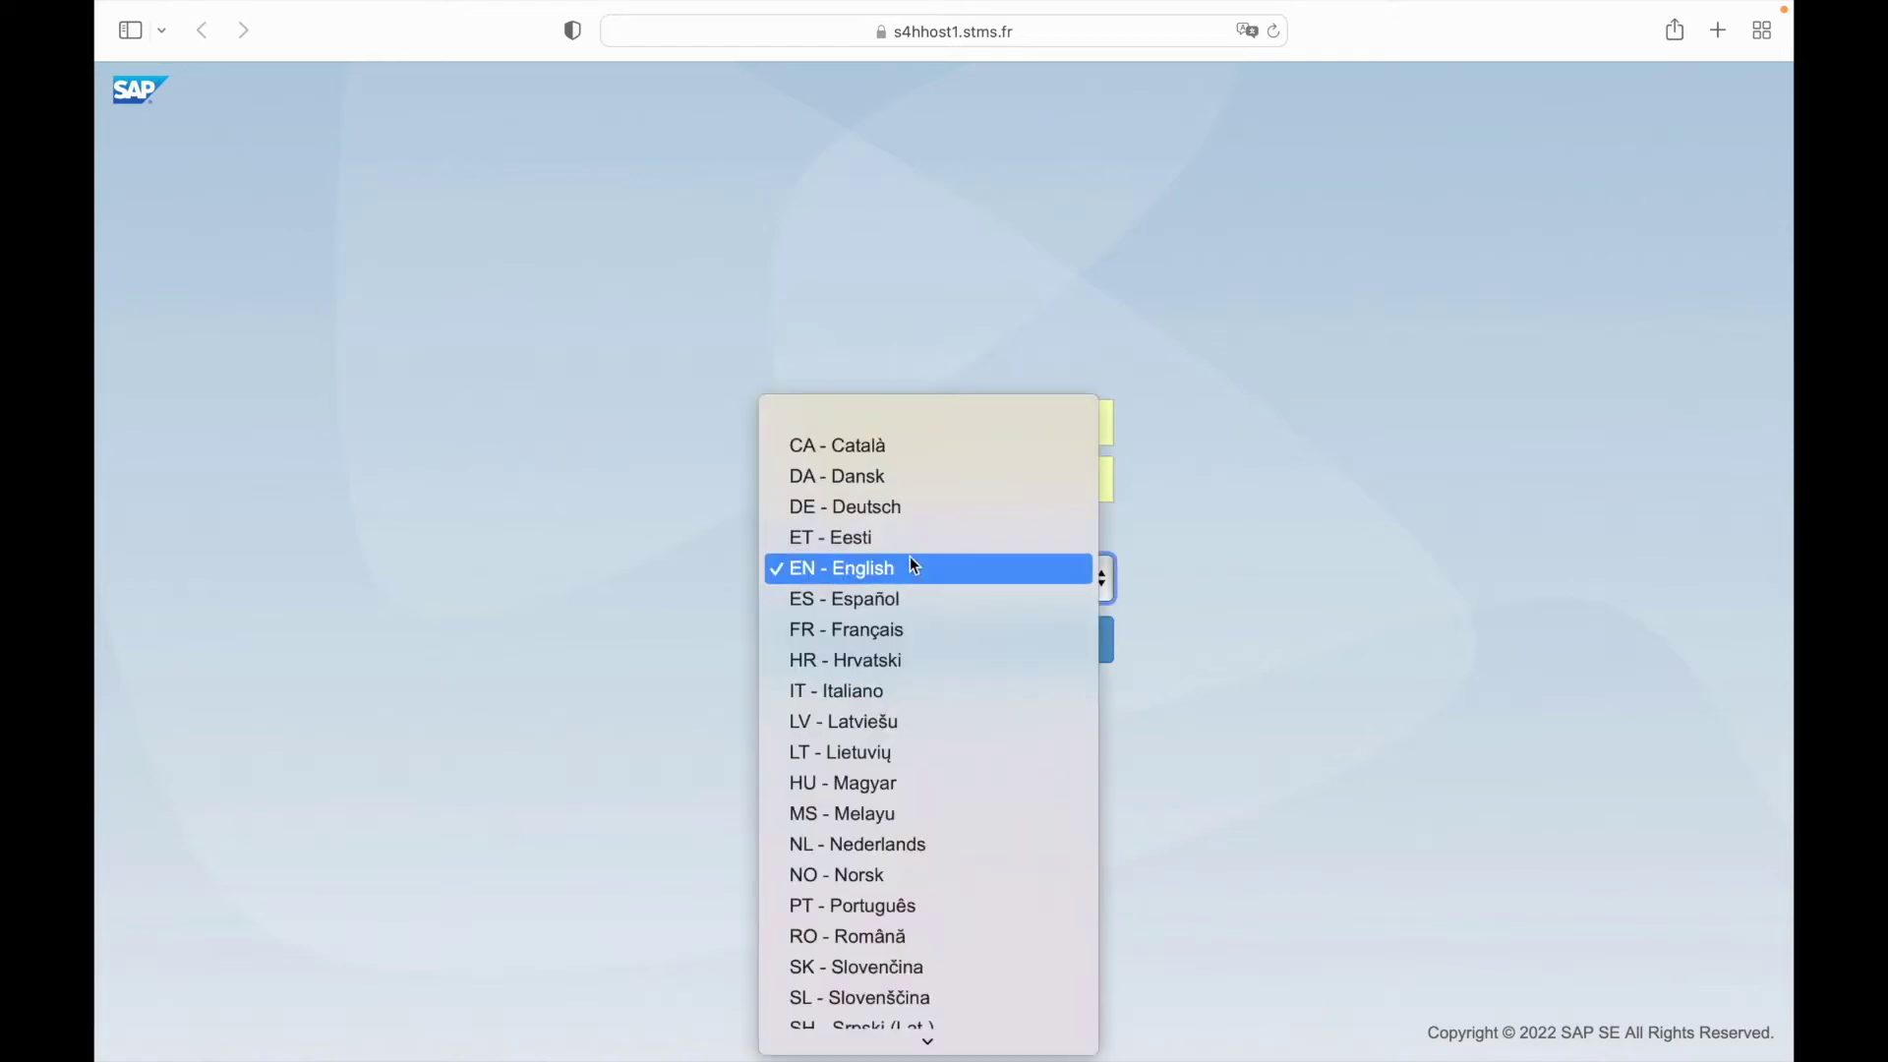
pyautogui.click(914, 572)
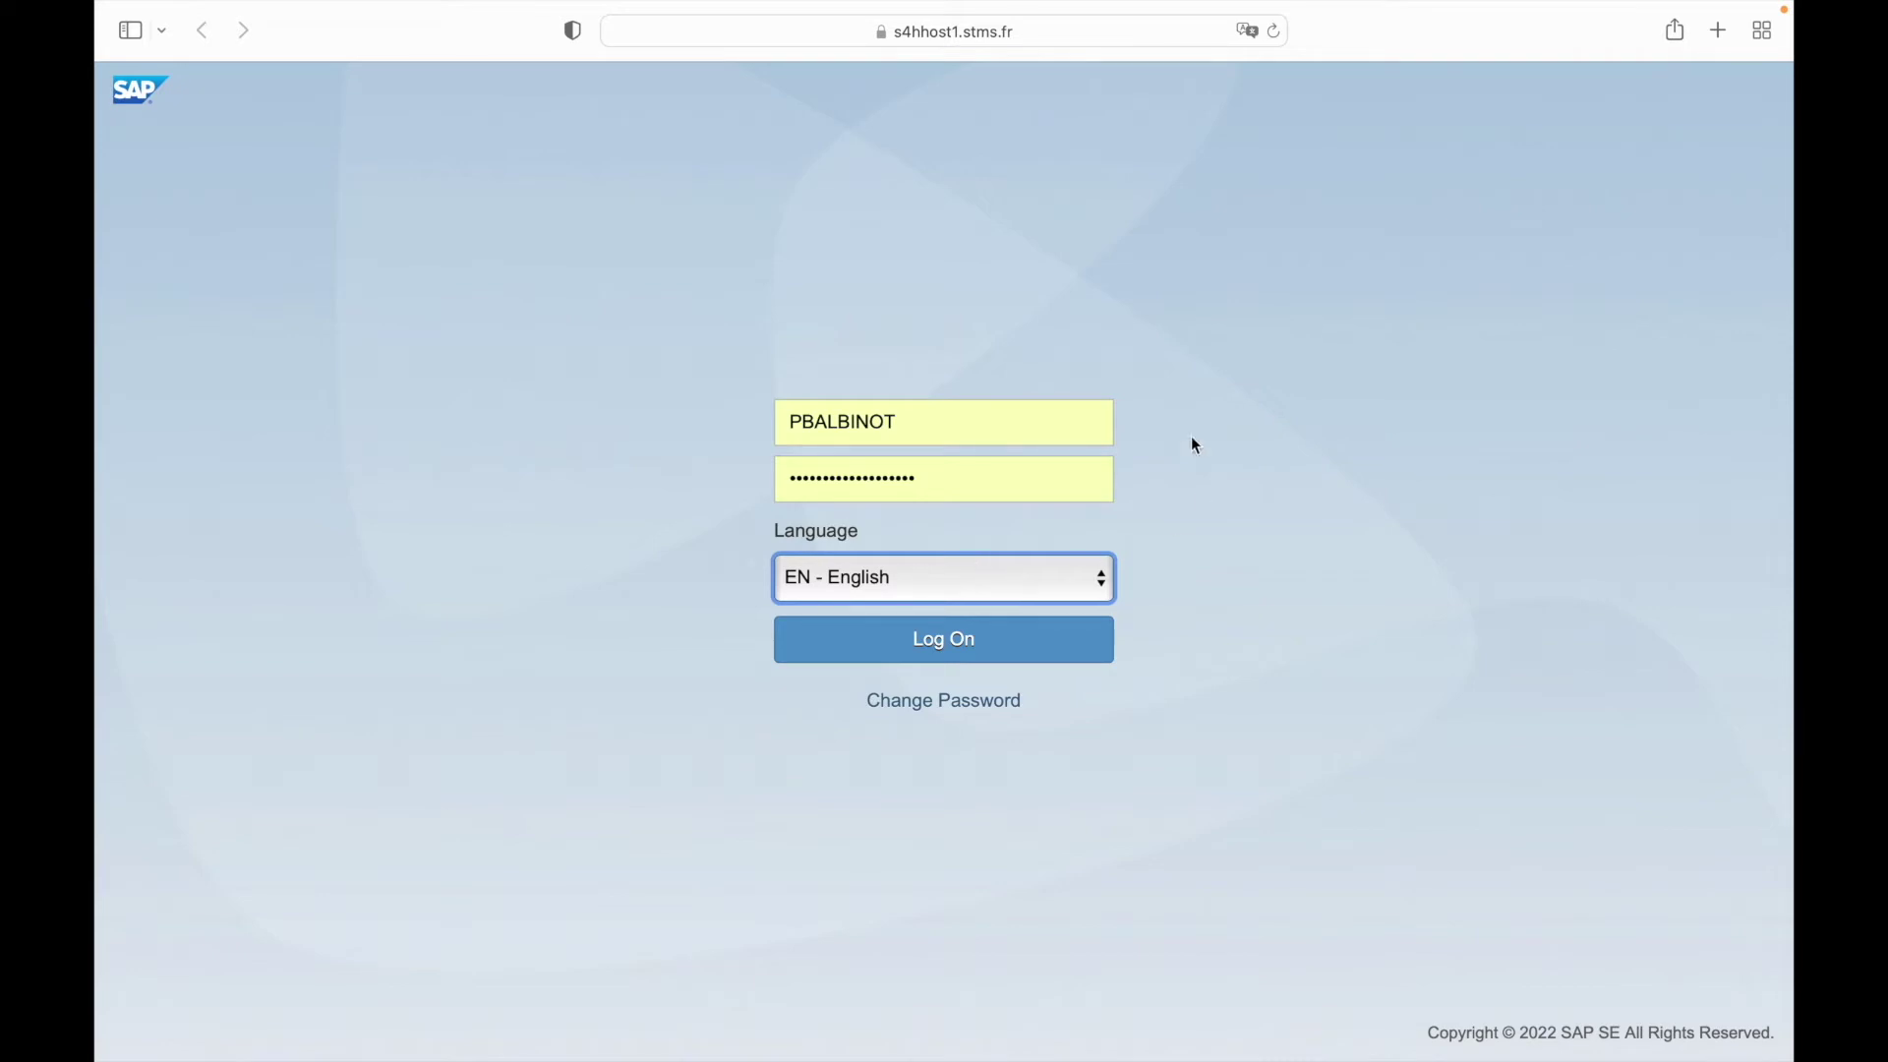
pyautogui.click(945, 651)
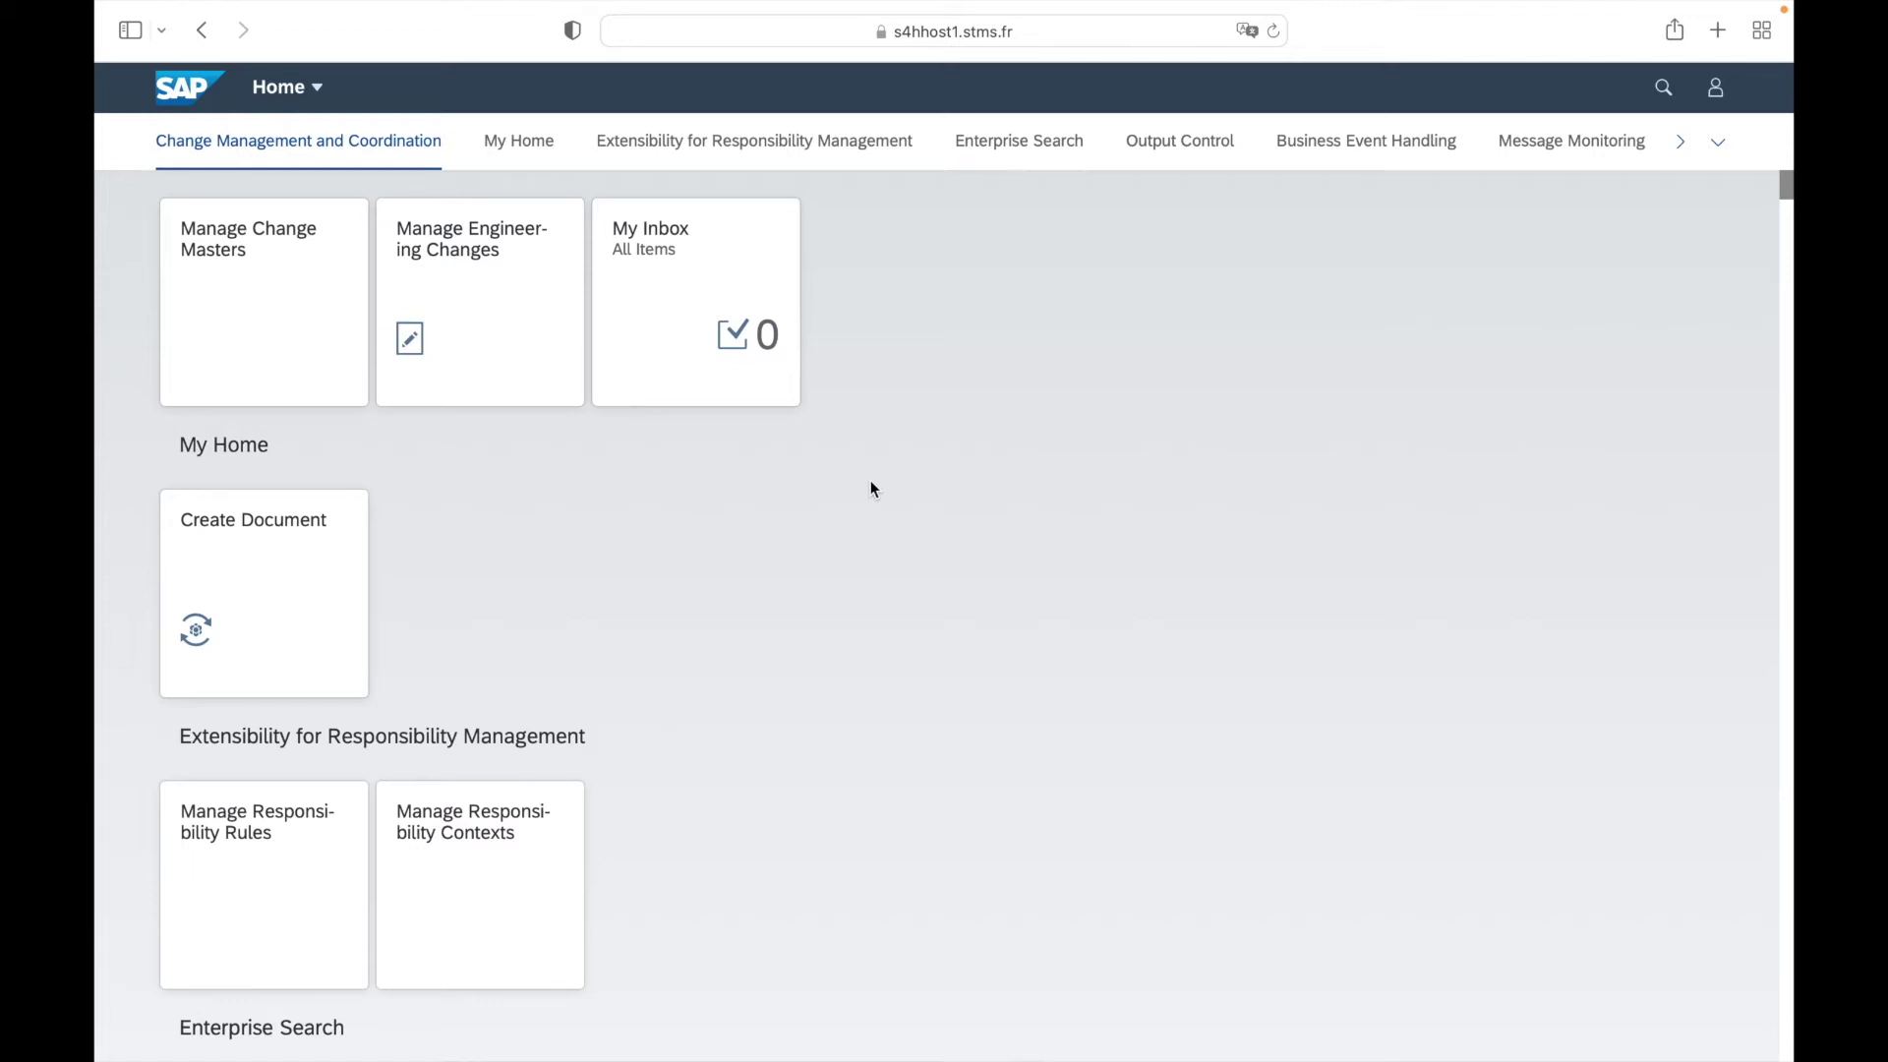
# Review the account's Recent Activities and Frequently Used lists in Quick Access, and close the dialog.
pyautogui.scroll(-1, 885, 551)
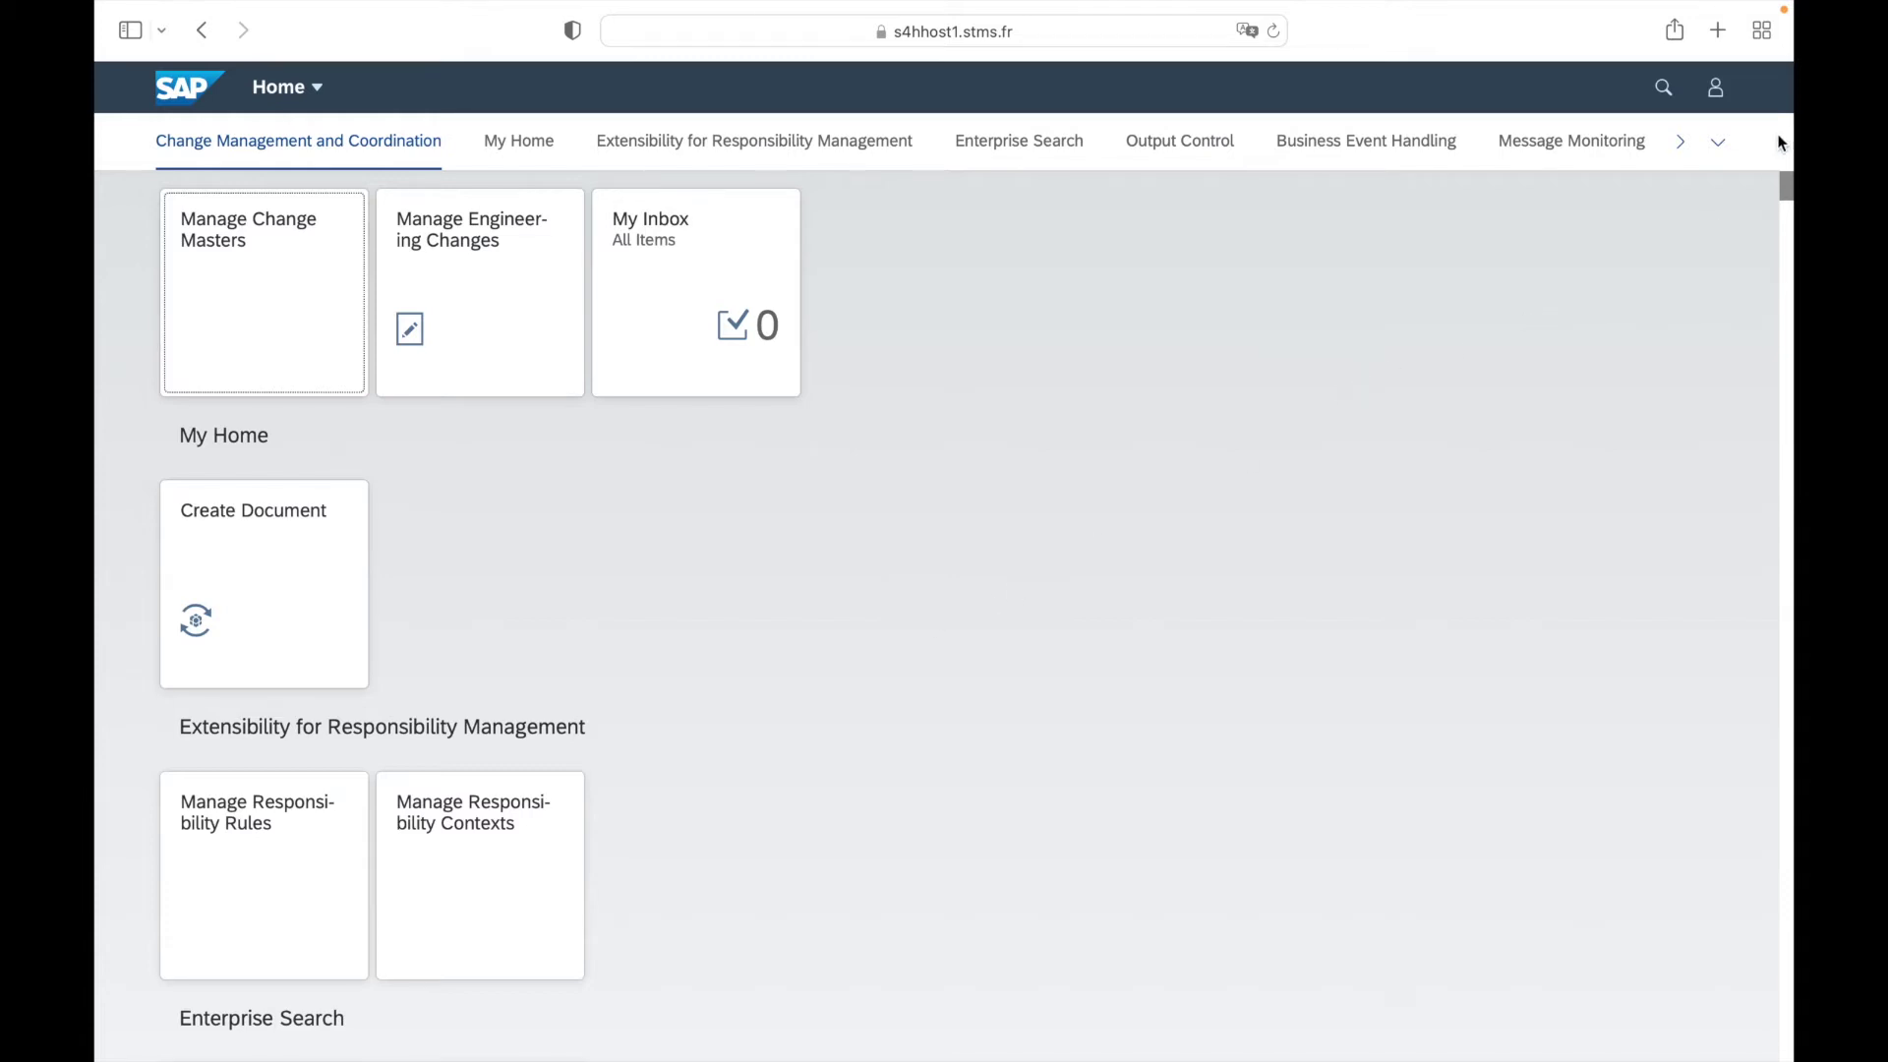
pyautogui.click(1717, 94)
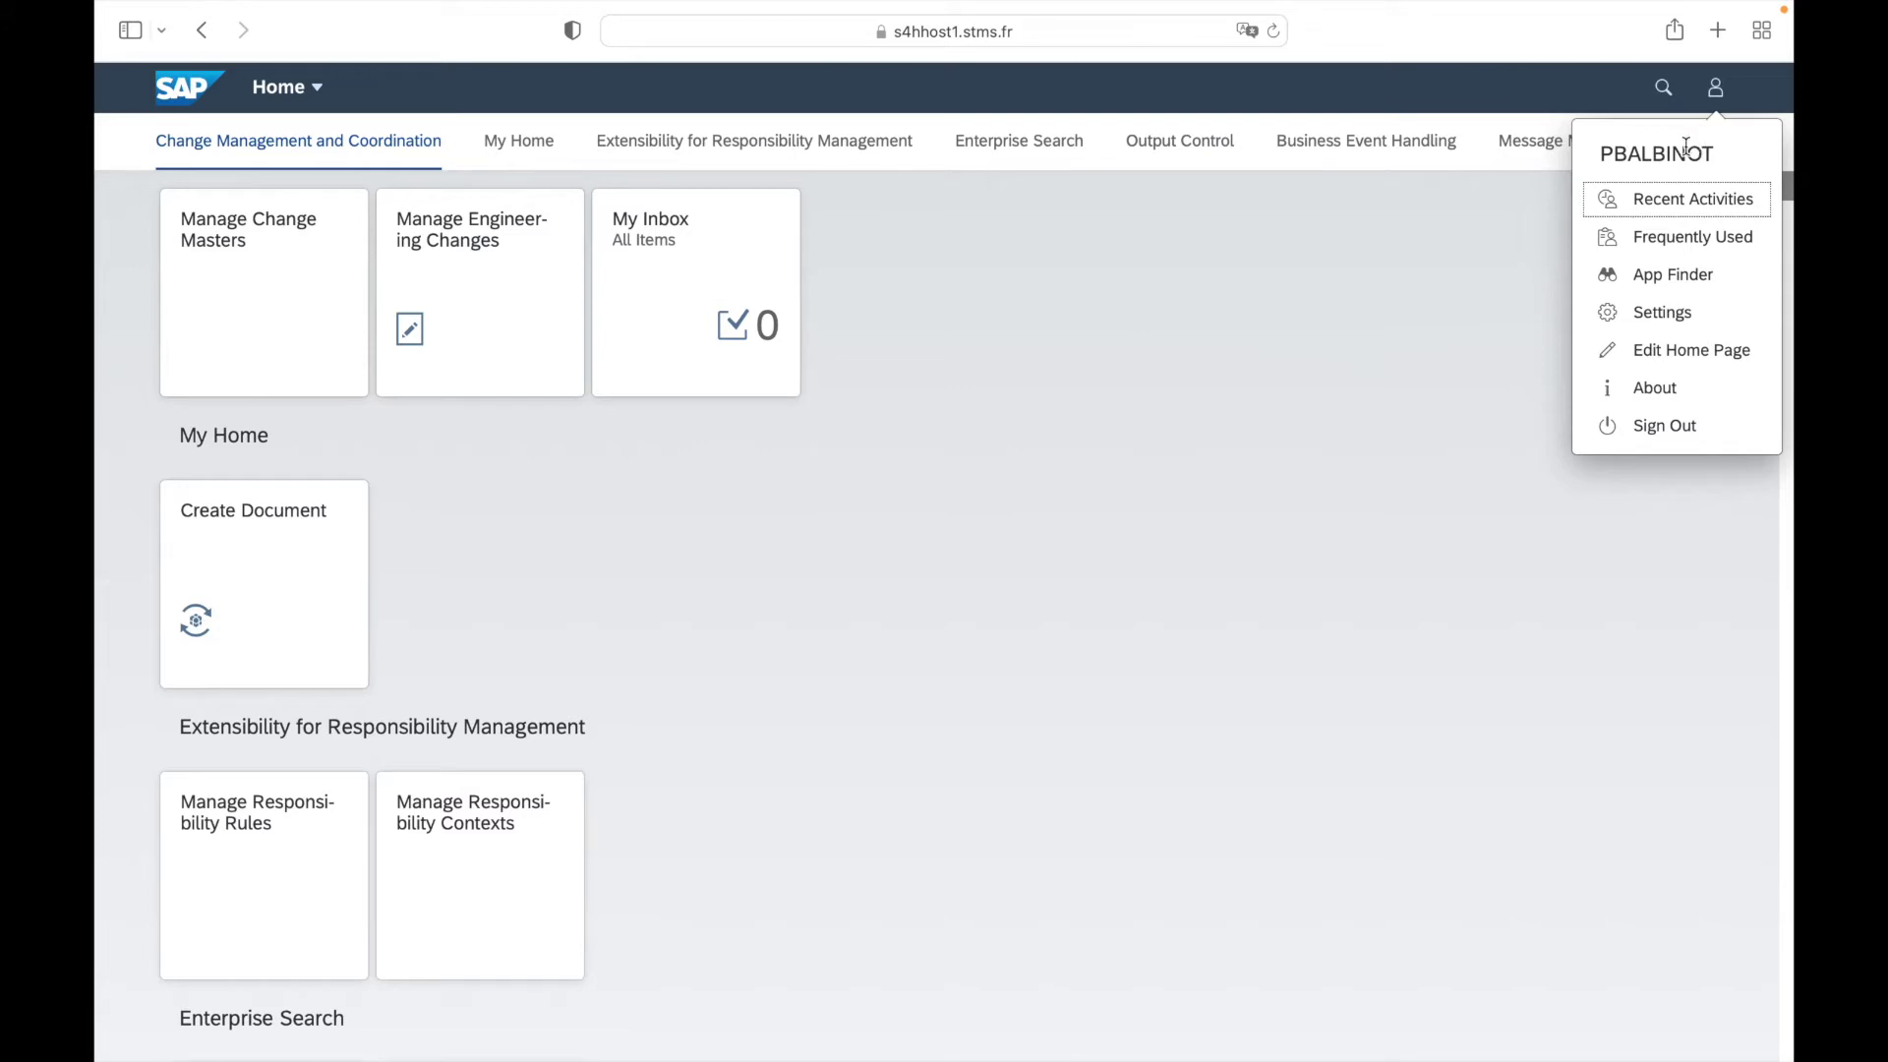
pyautogui.moveTo(1600, 155); pyautogui.dragTo(1713, 153)
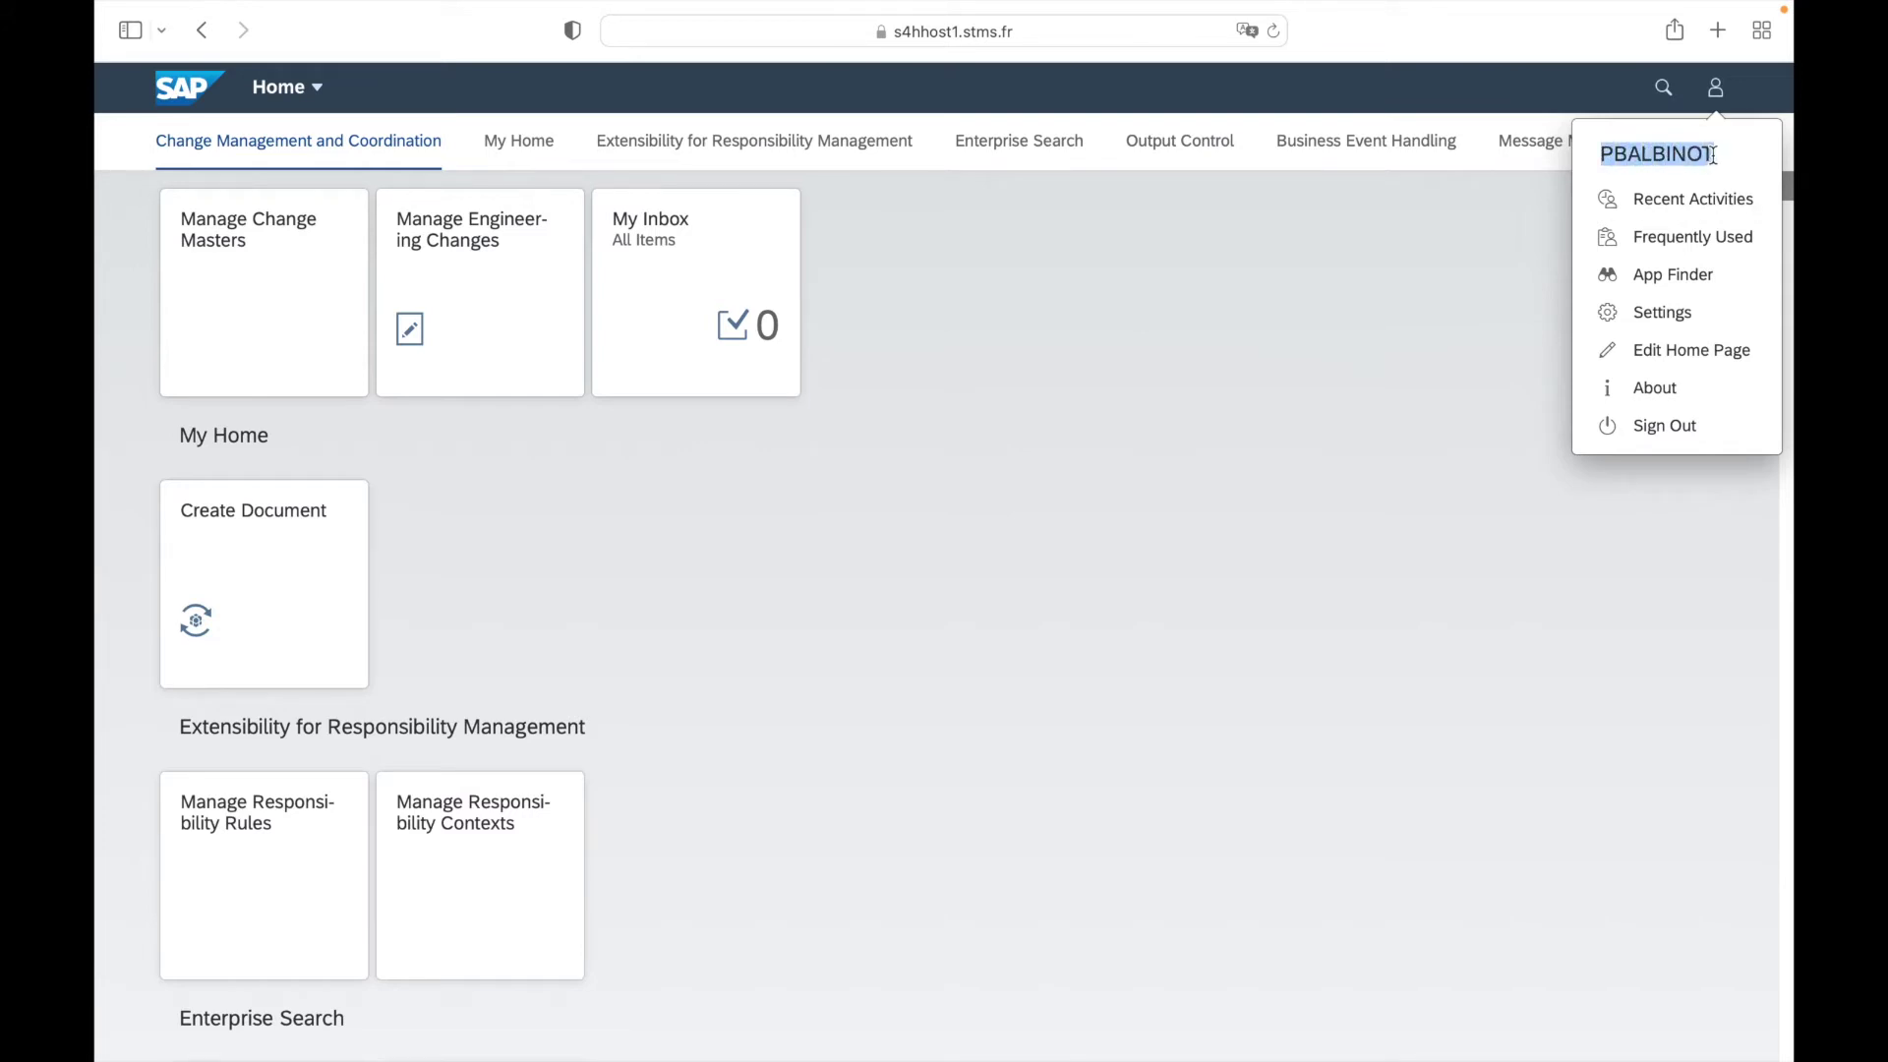
pyautogui.click(1712, 155)
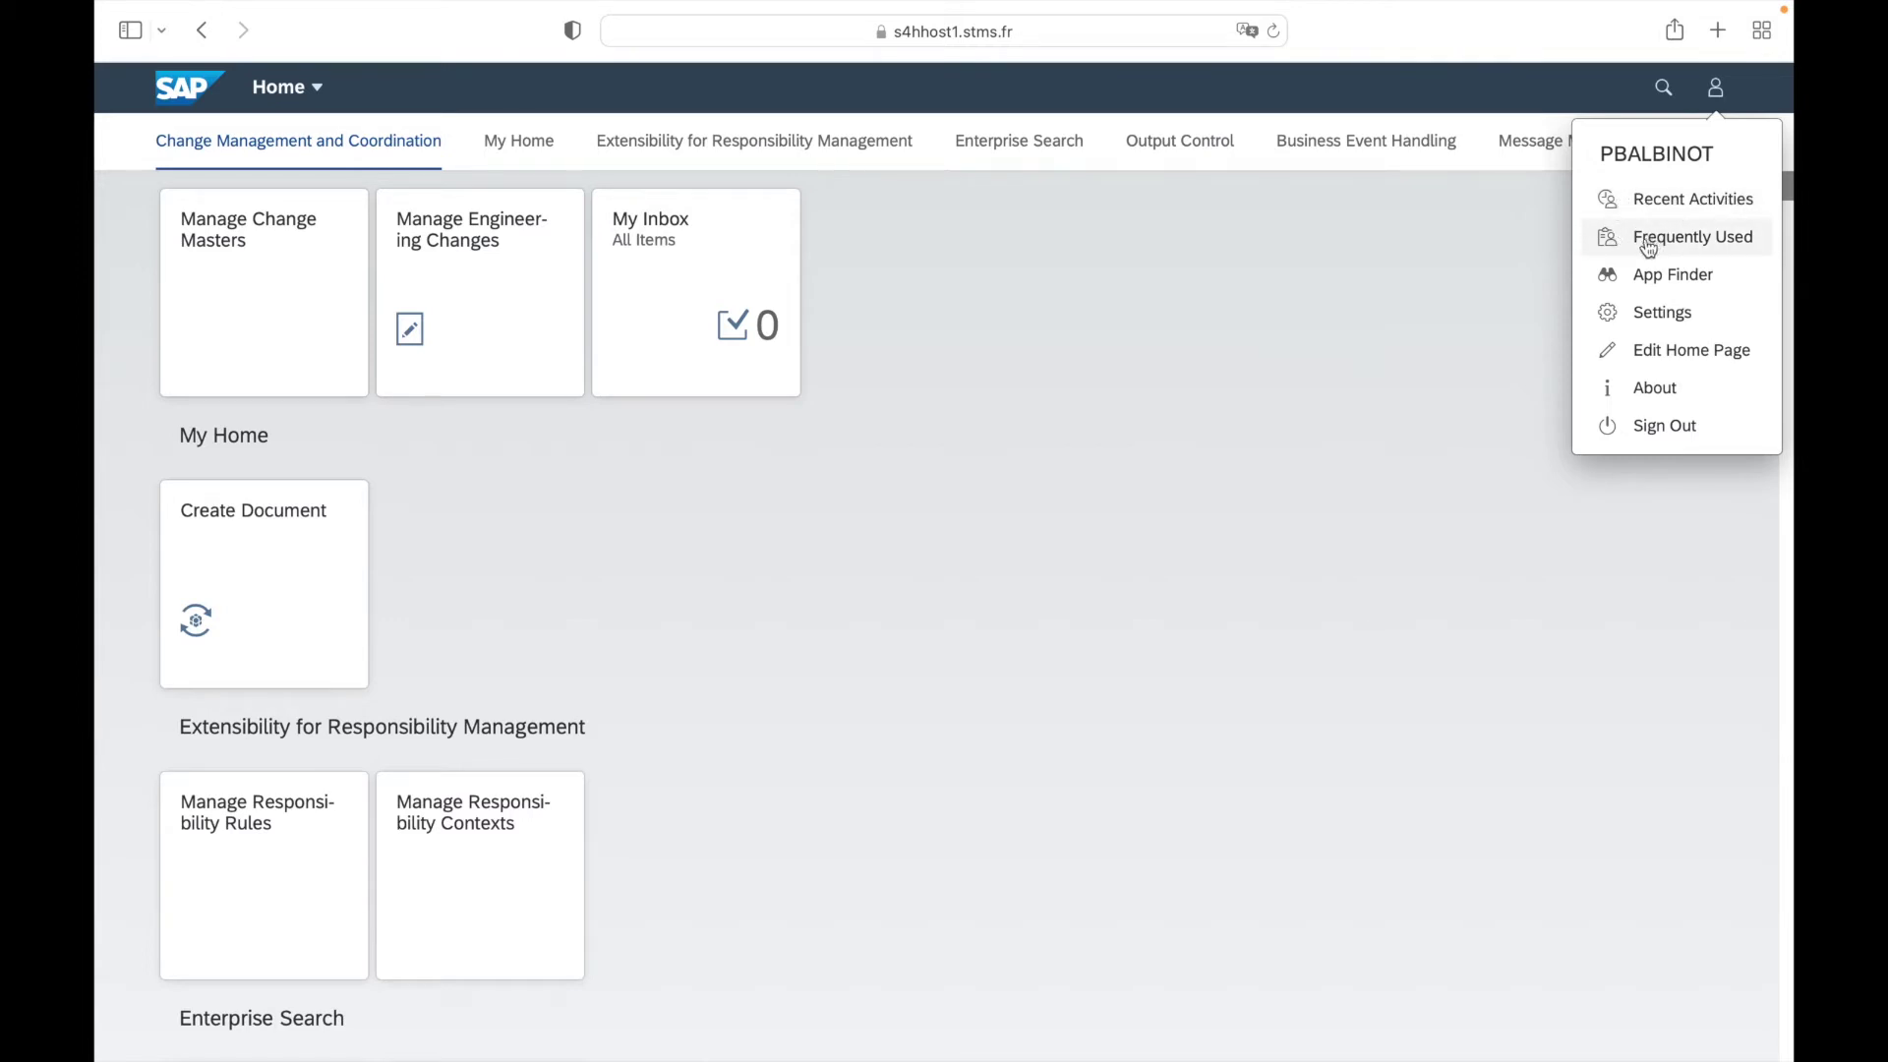
pyautogui.click(1643, 199)
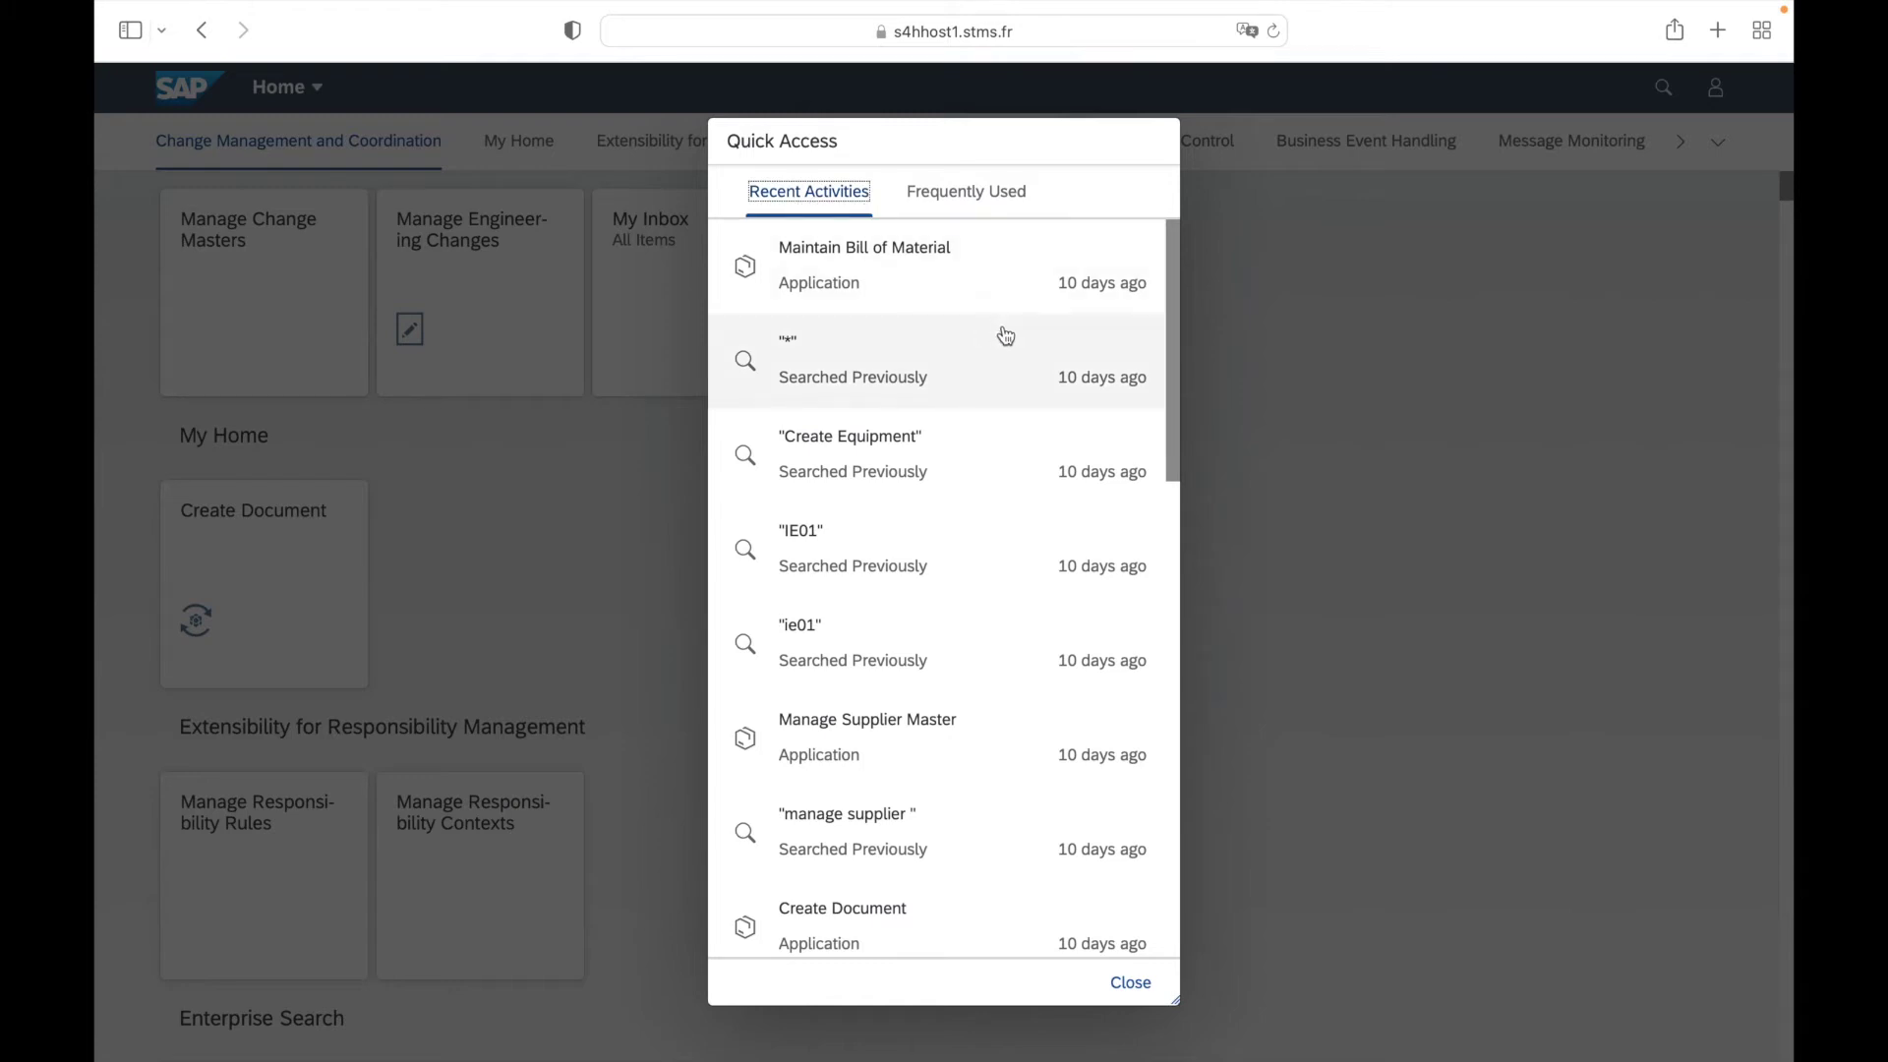
pyautogui.moveTo(1171, 281); pyautogui.dragTo(1180, 224)
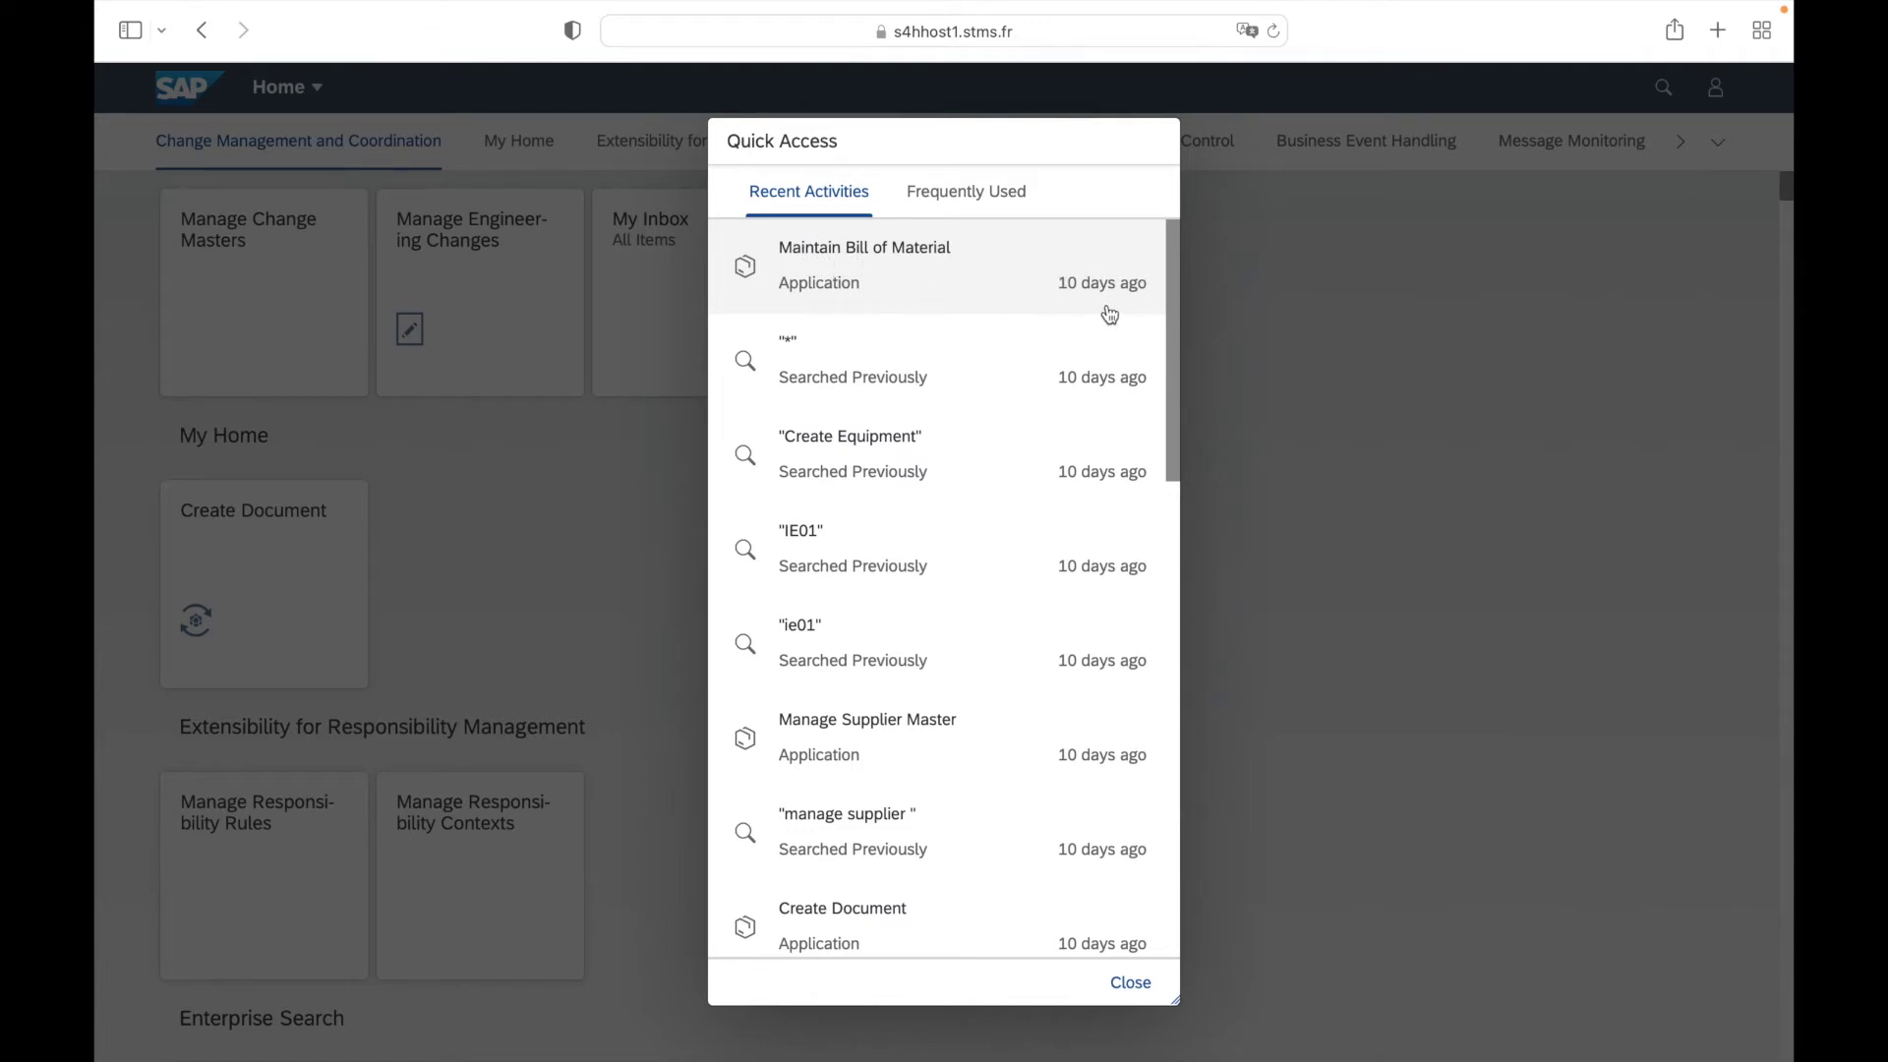
pyautogui.click(963, 198)
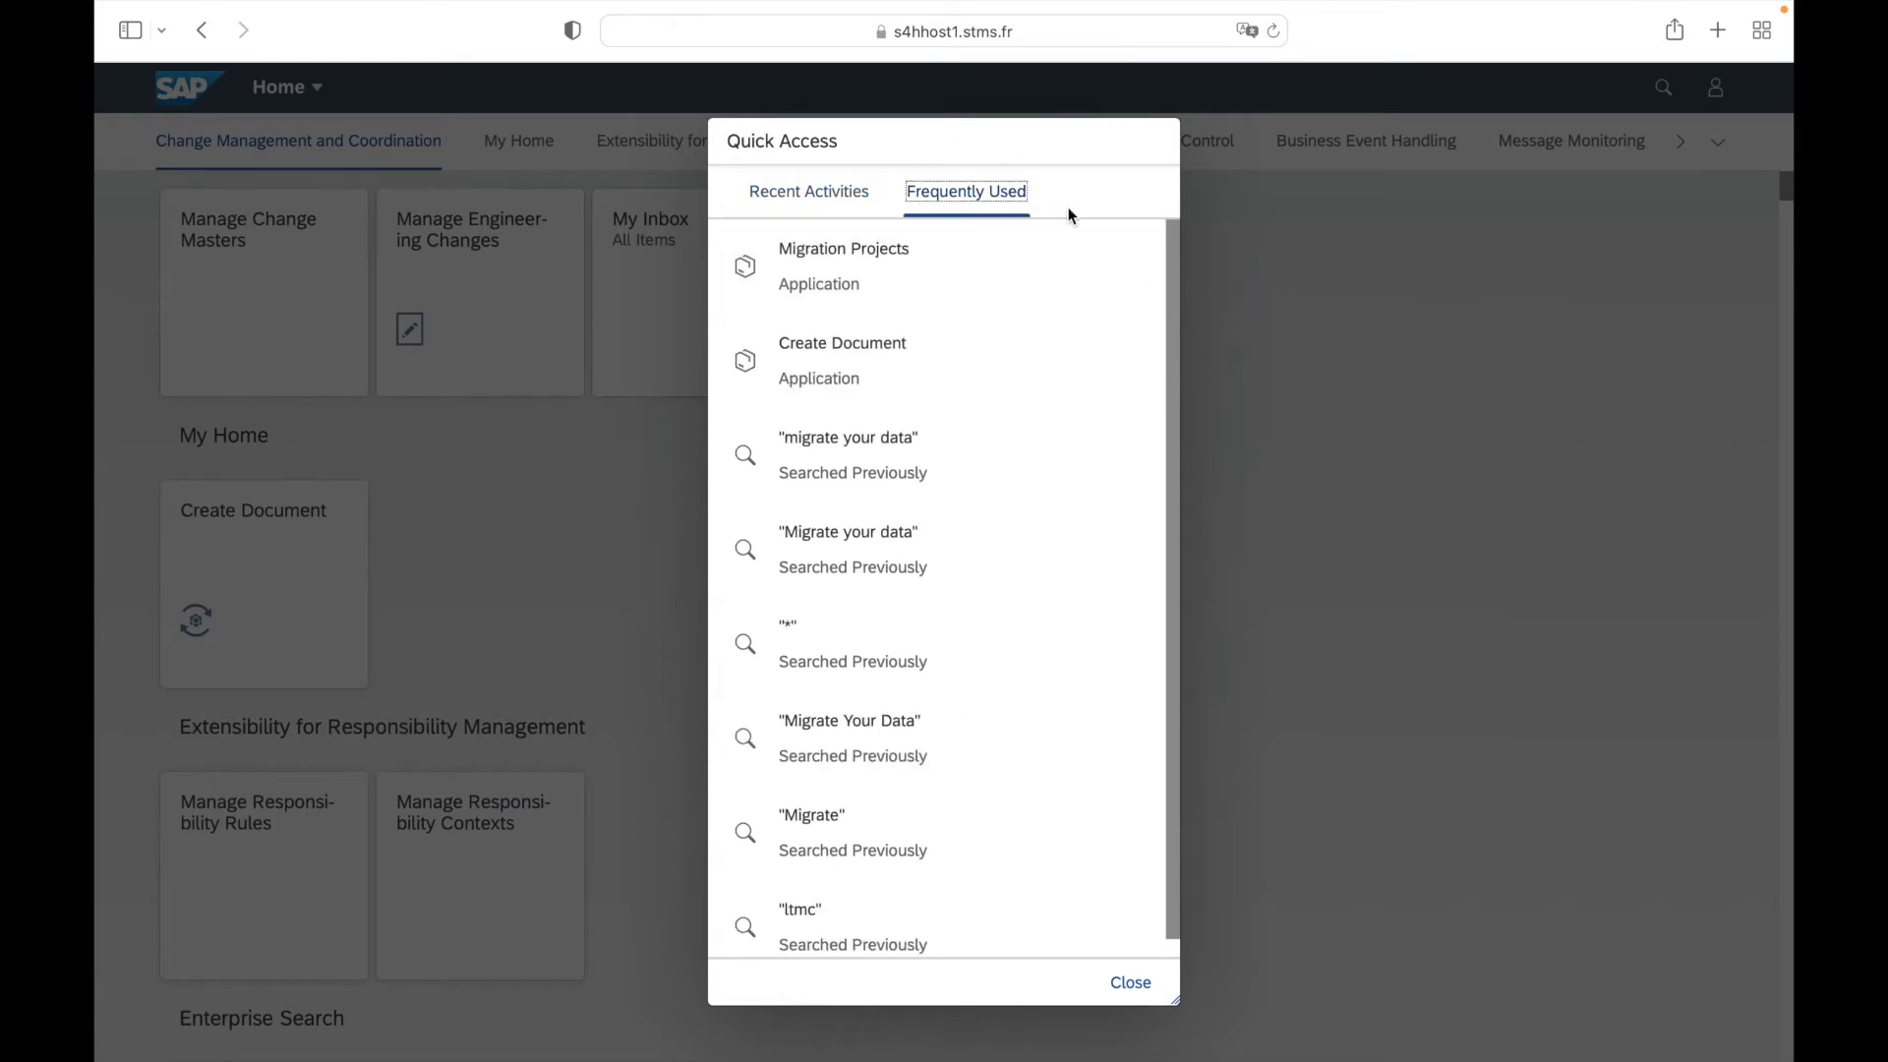
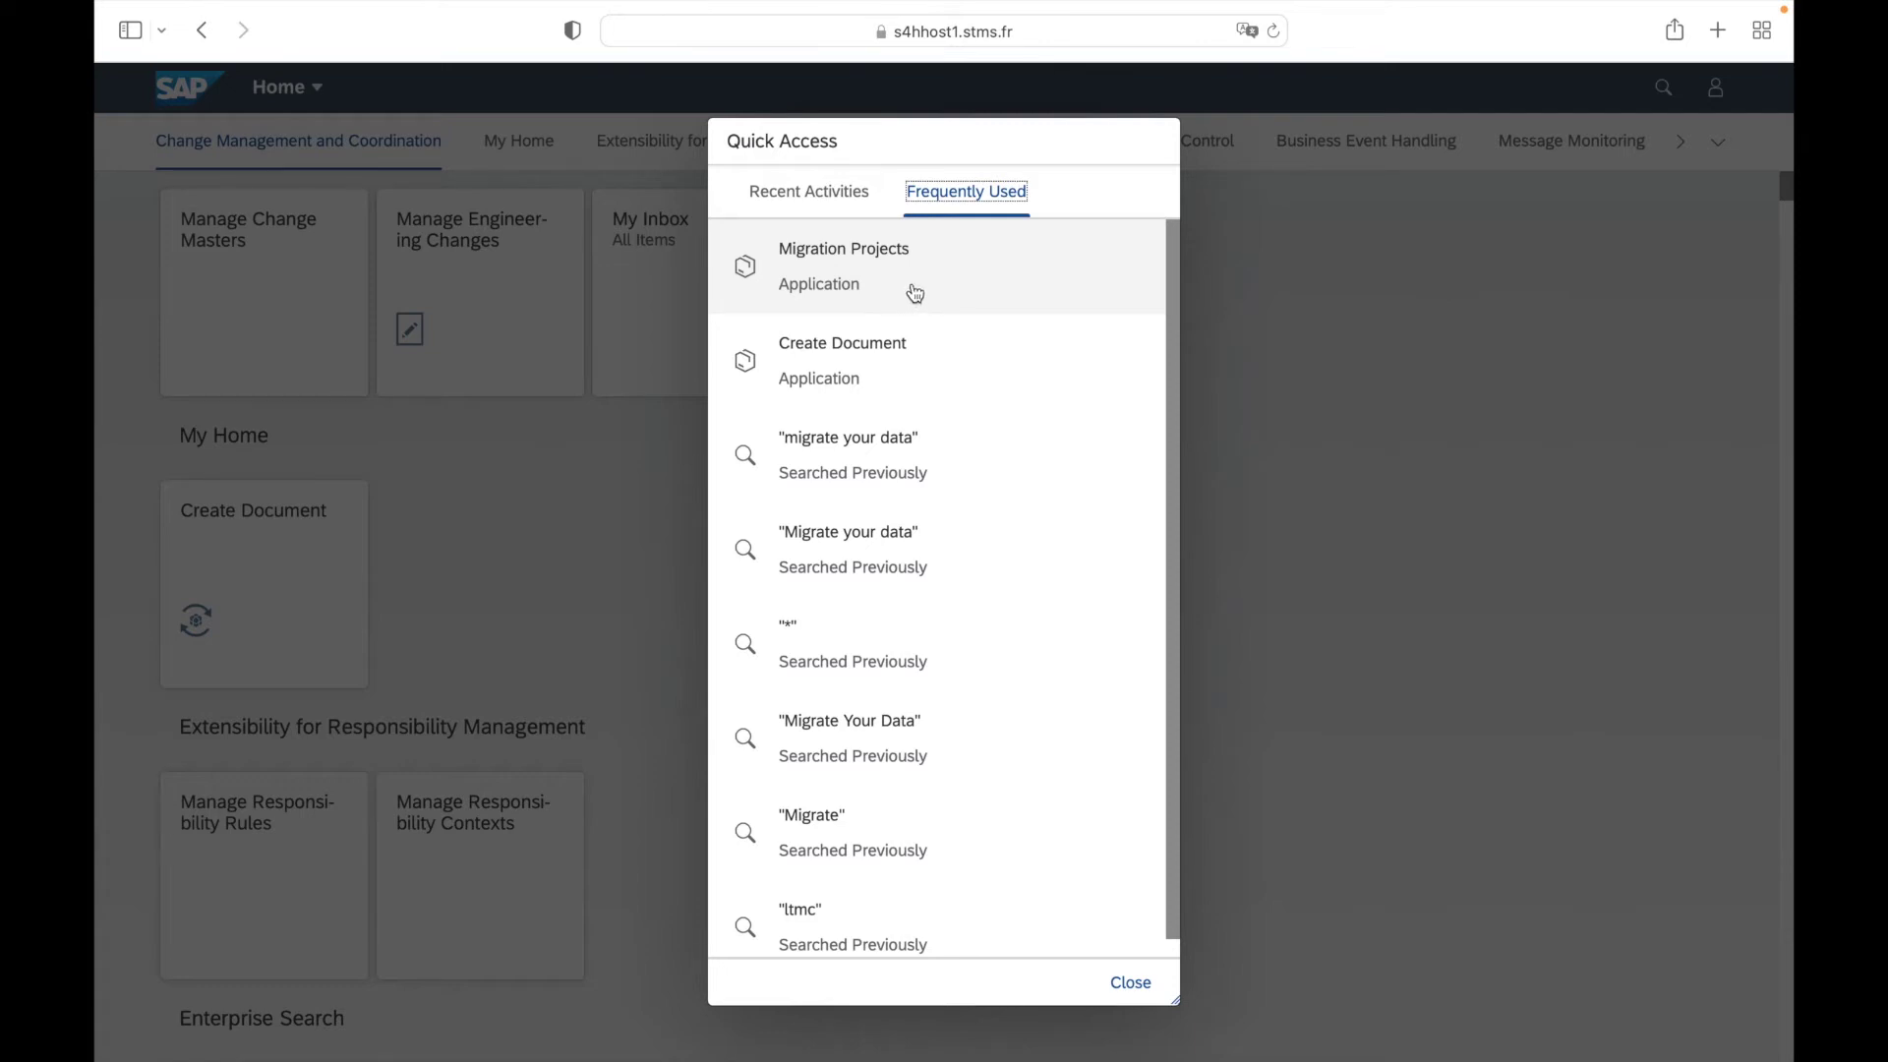
pyautogui.click(834, 191)
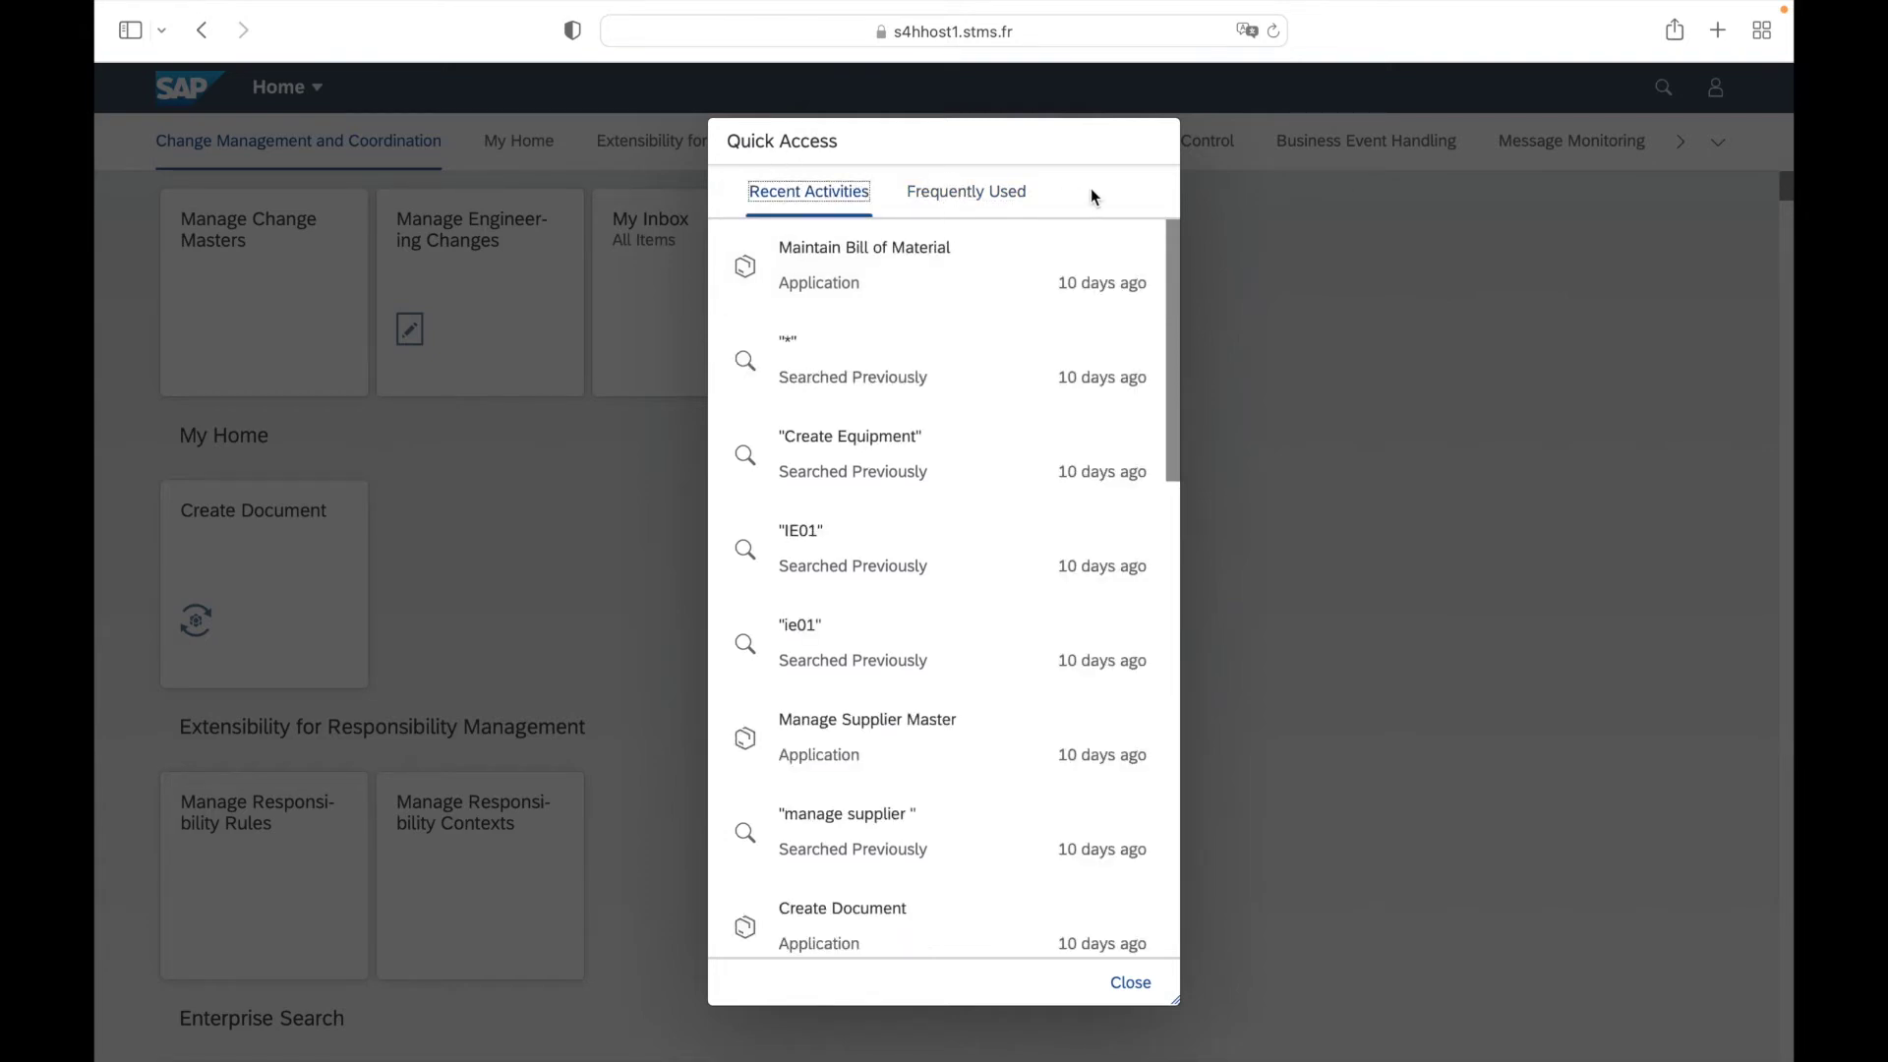
pyautogui.click(1129, 983)
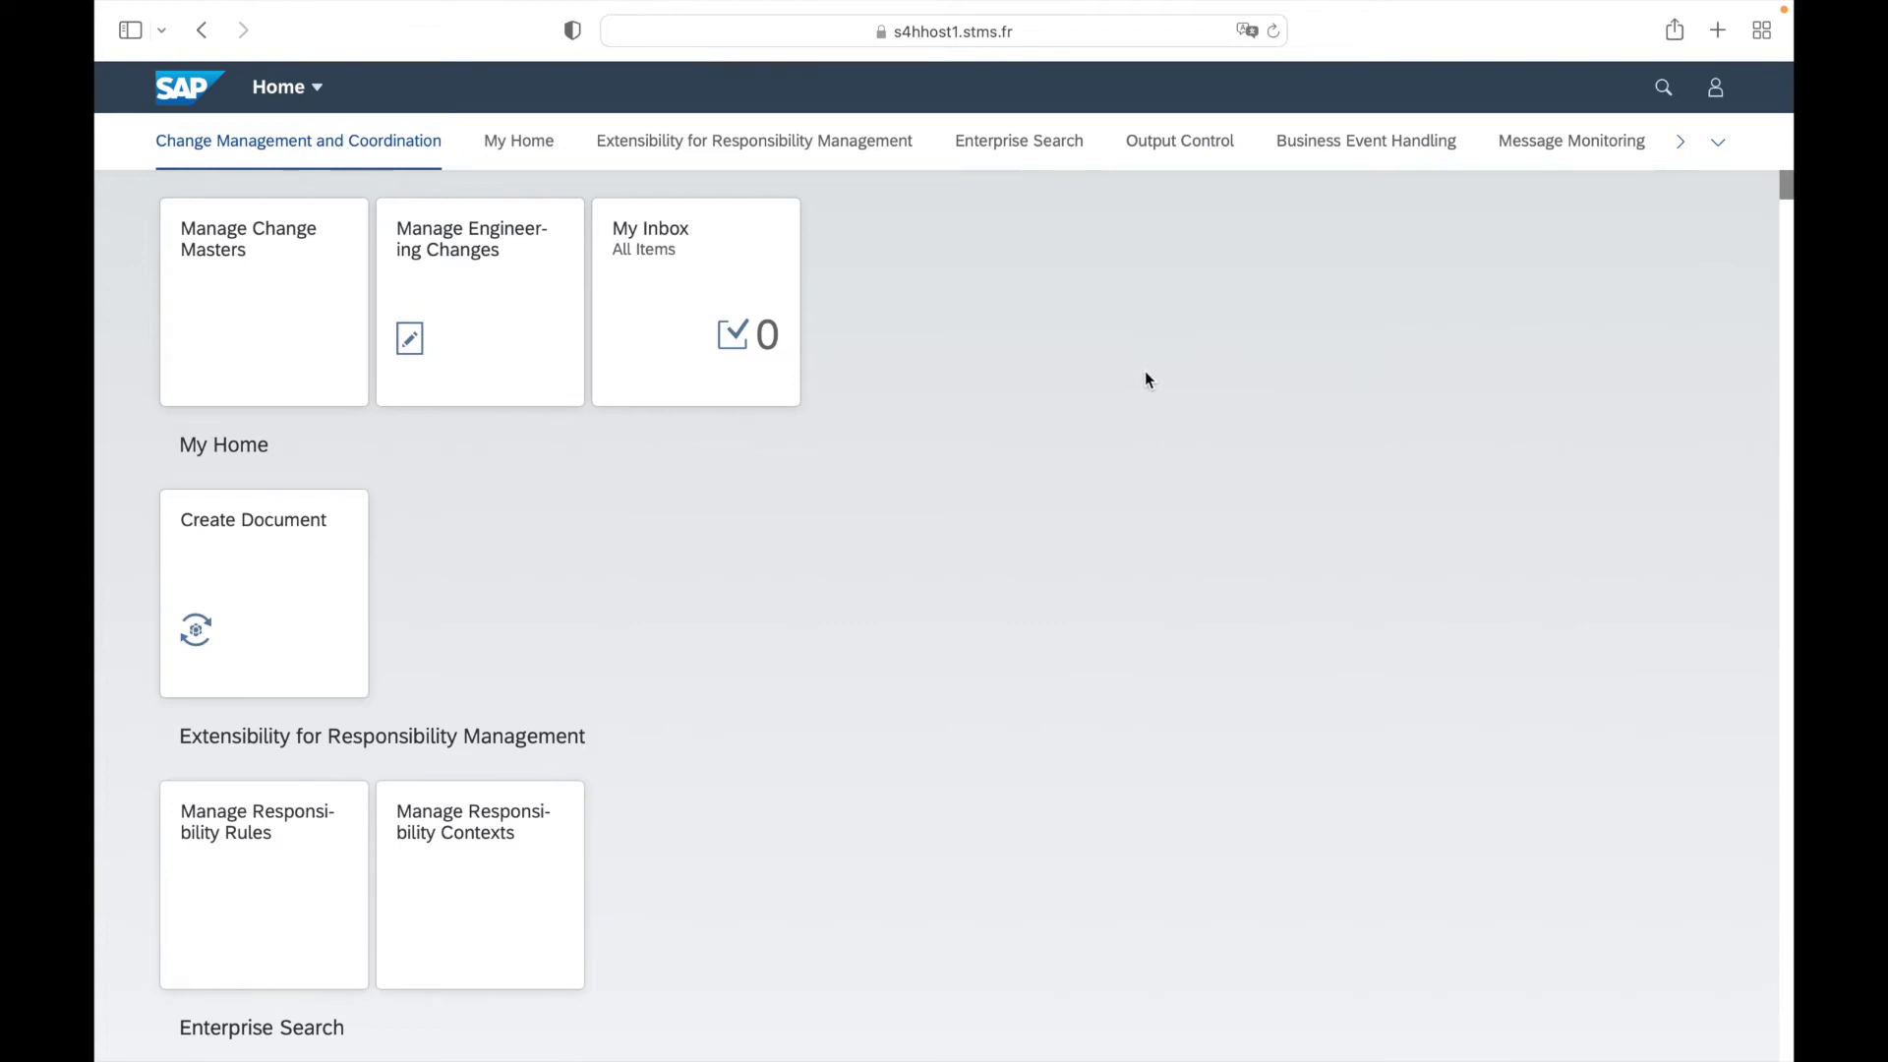
# Search the App Finder catalog for "Create document" and open the Create Document app.
pyautogui.click(1716, 91)
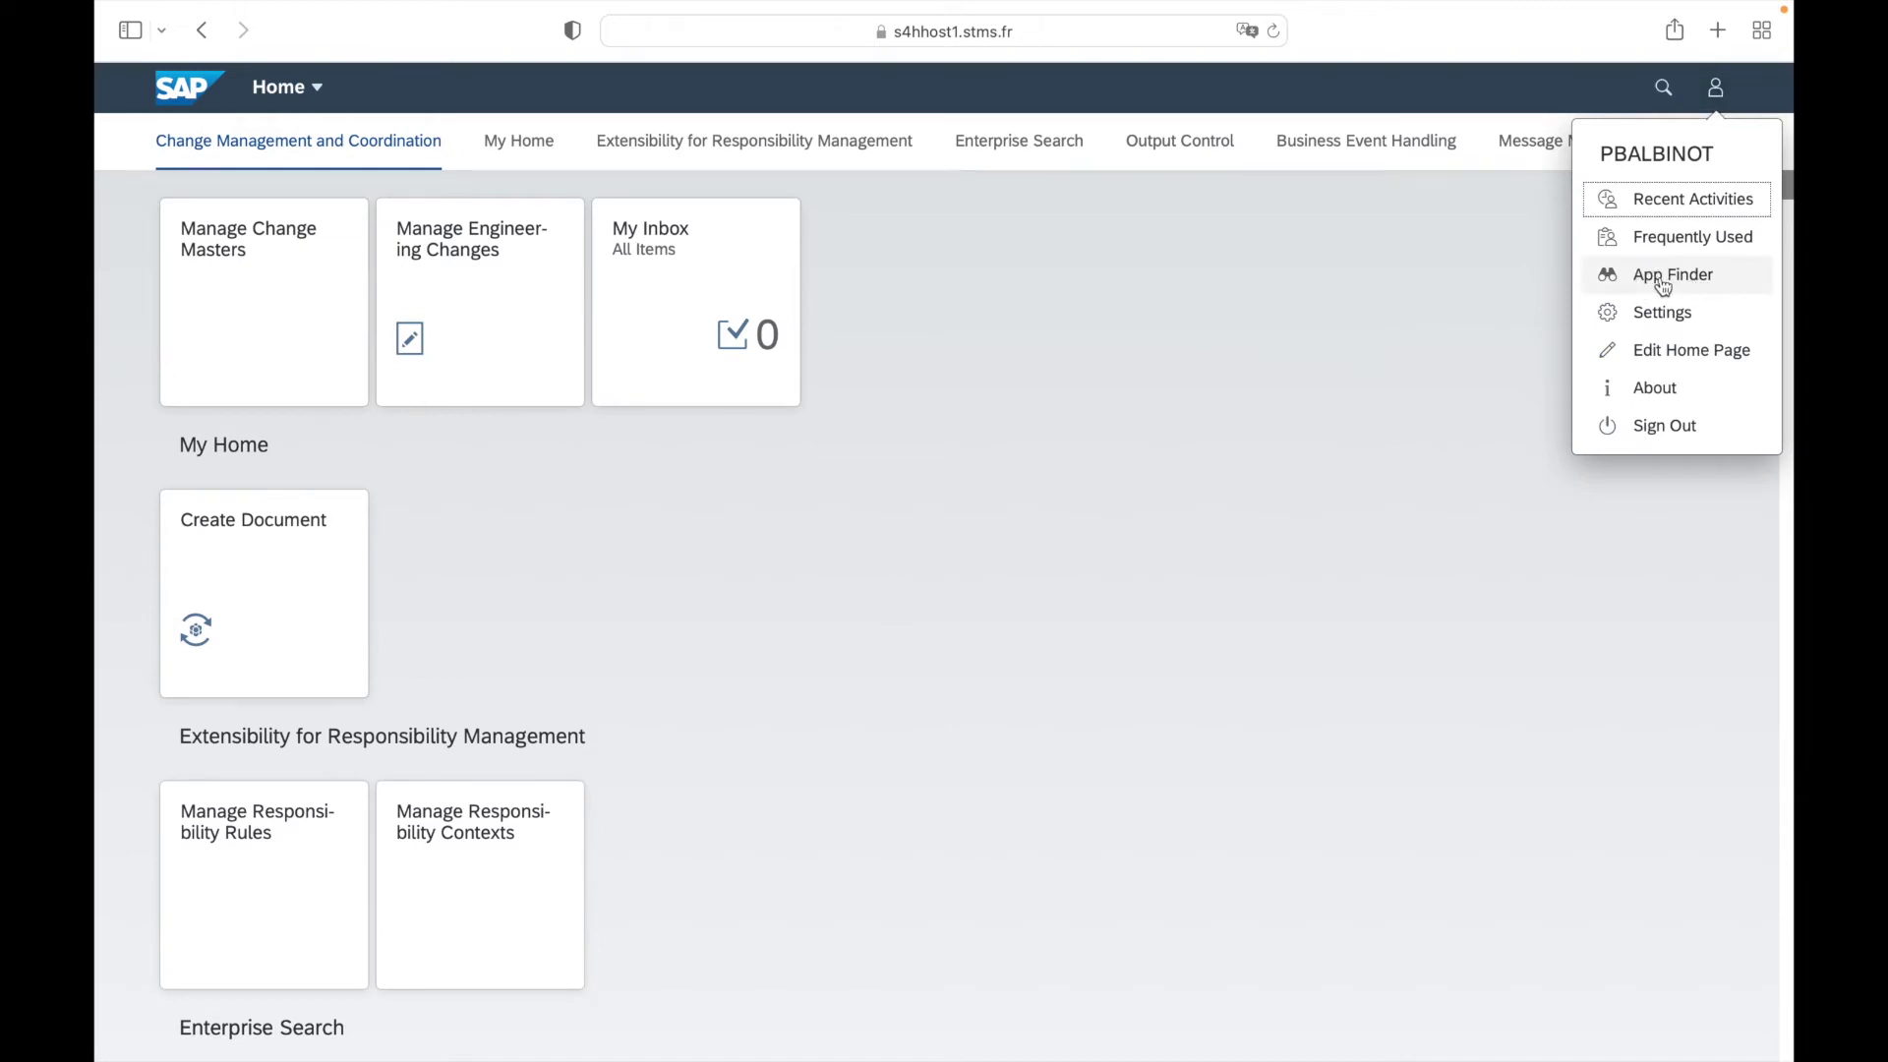
pyautogui.click(1698, 286)
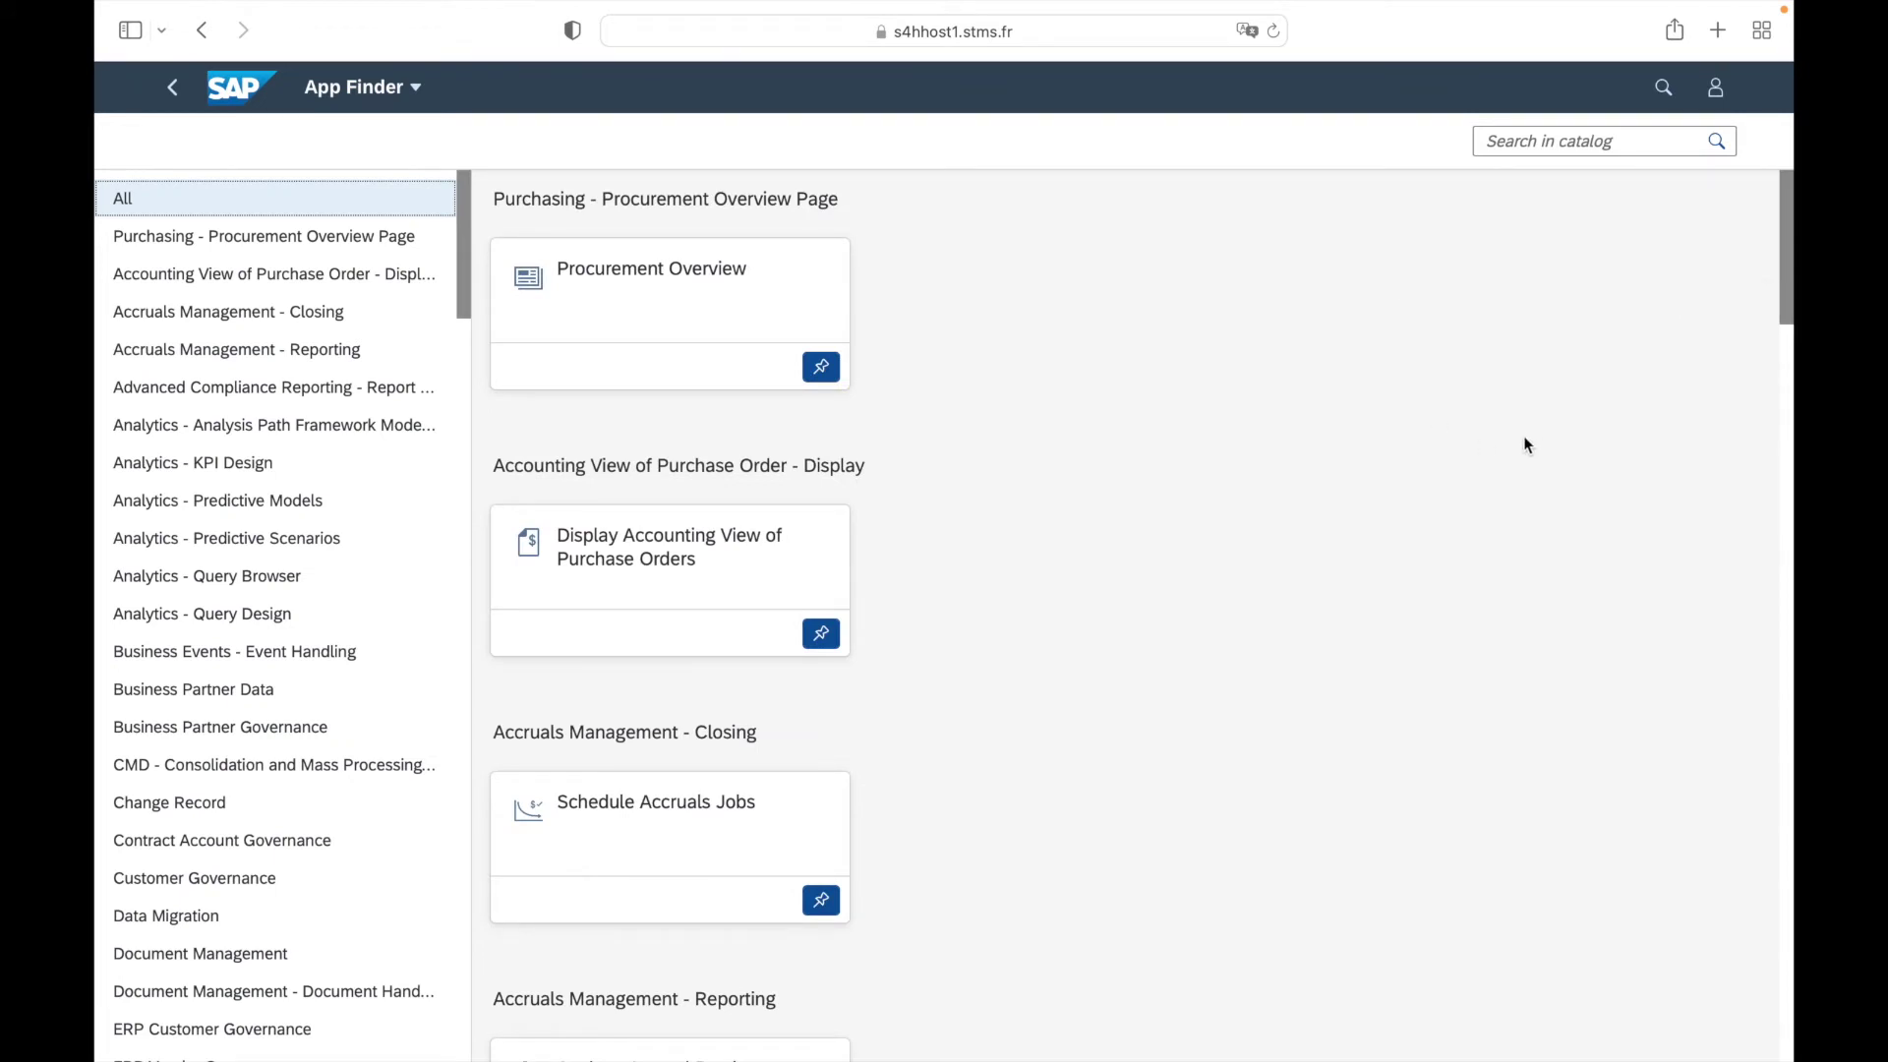
pyautogui.click(1531, 145)
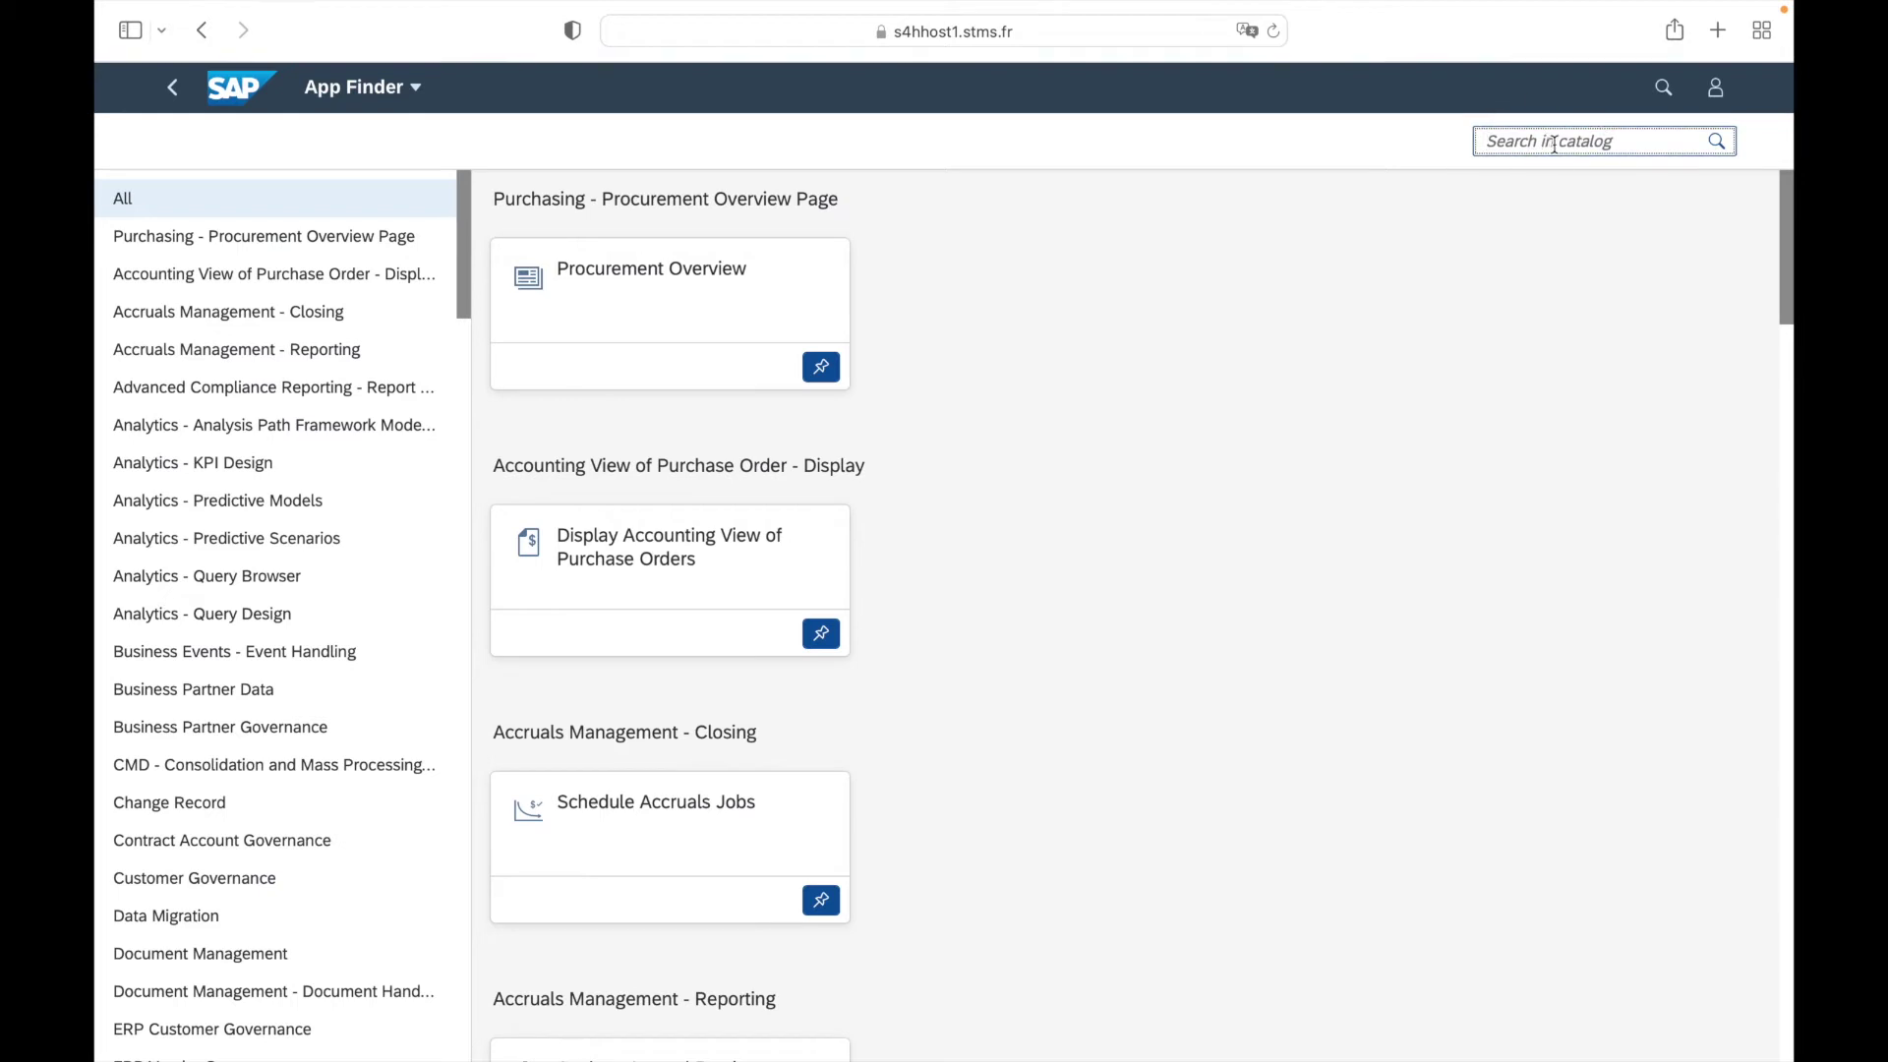
pyautogui.write('Cre')
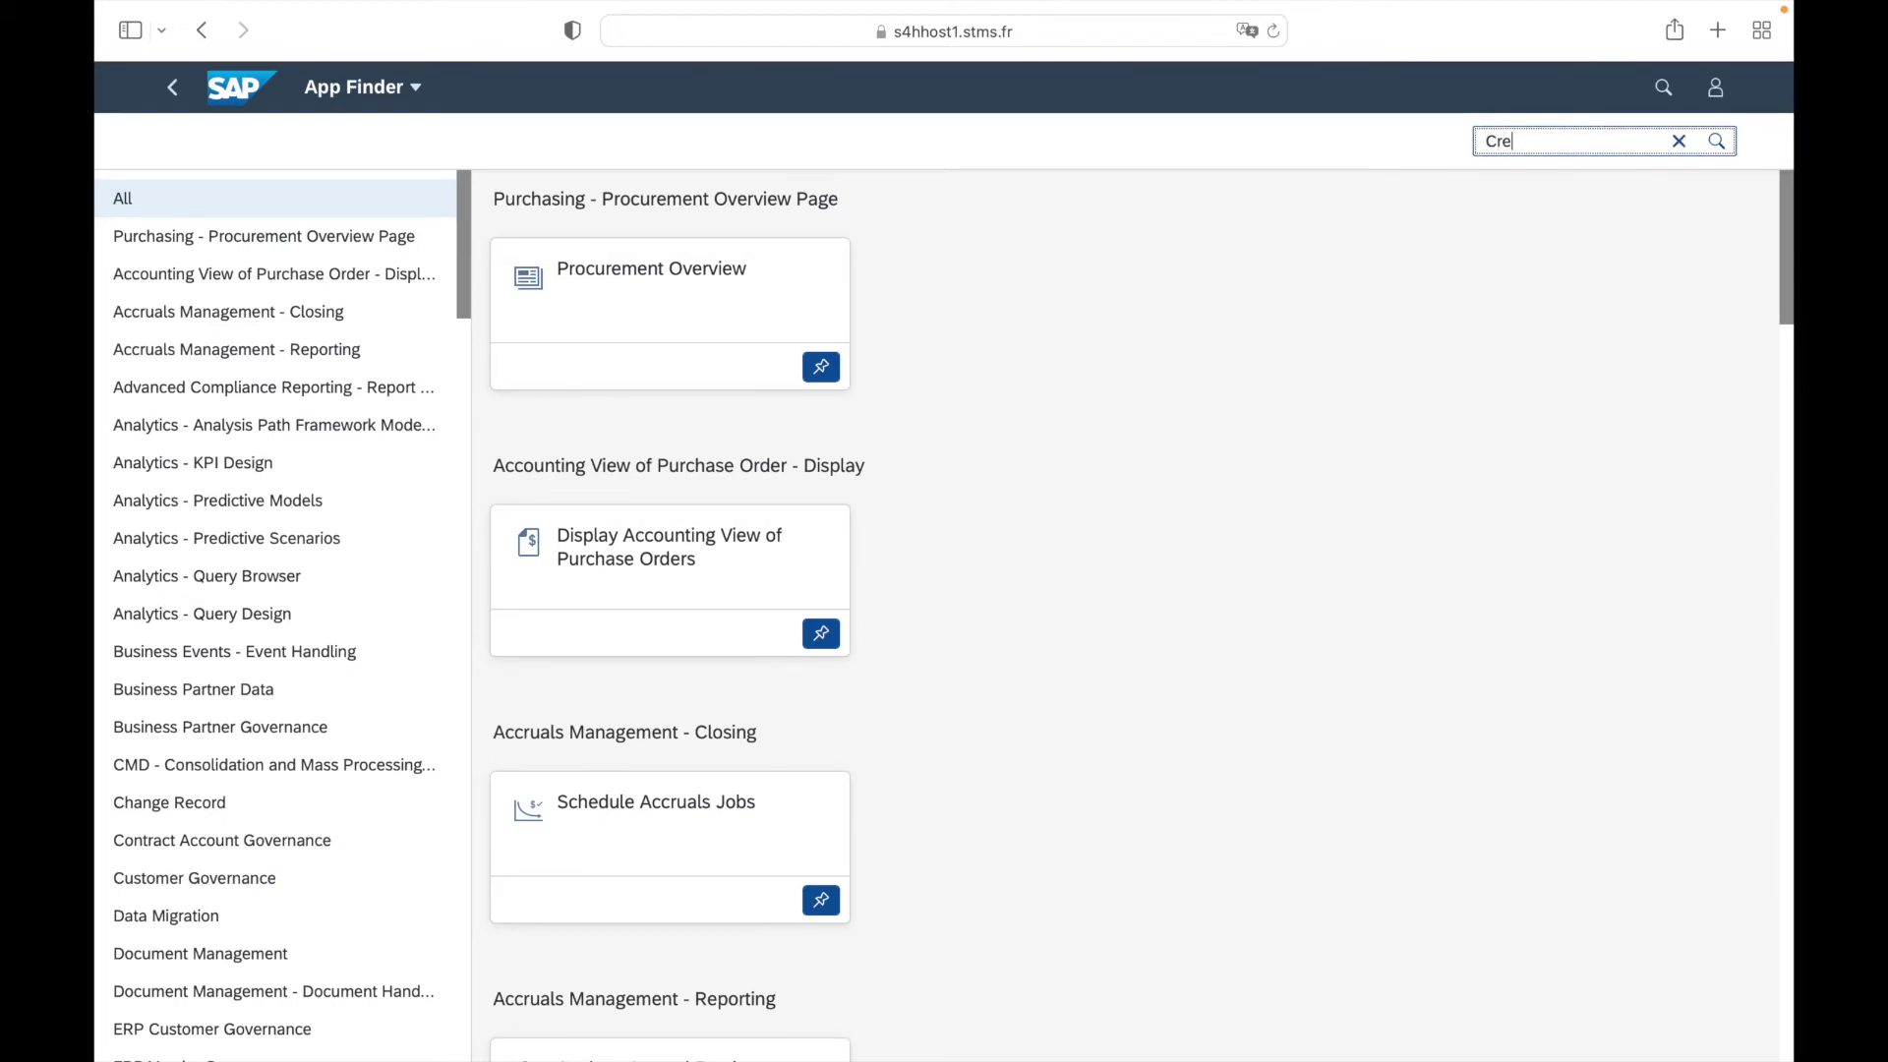
pyautogui.write('ate document')
pyautogui.press('Return')
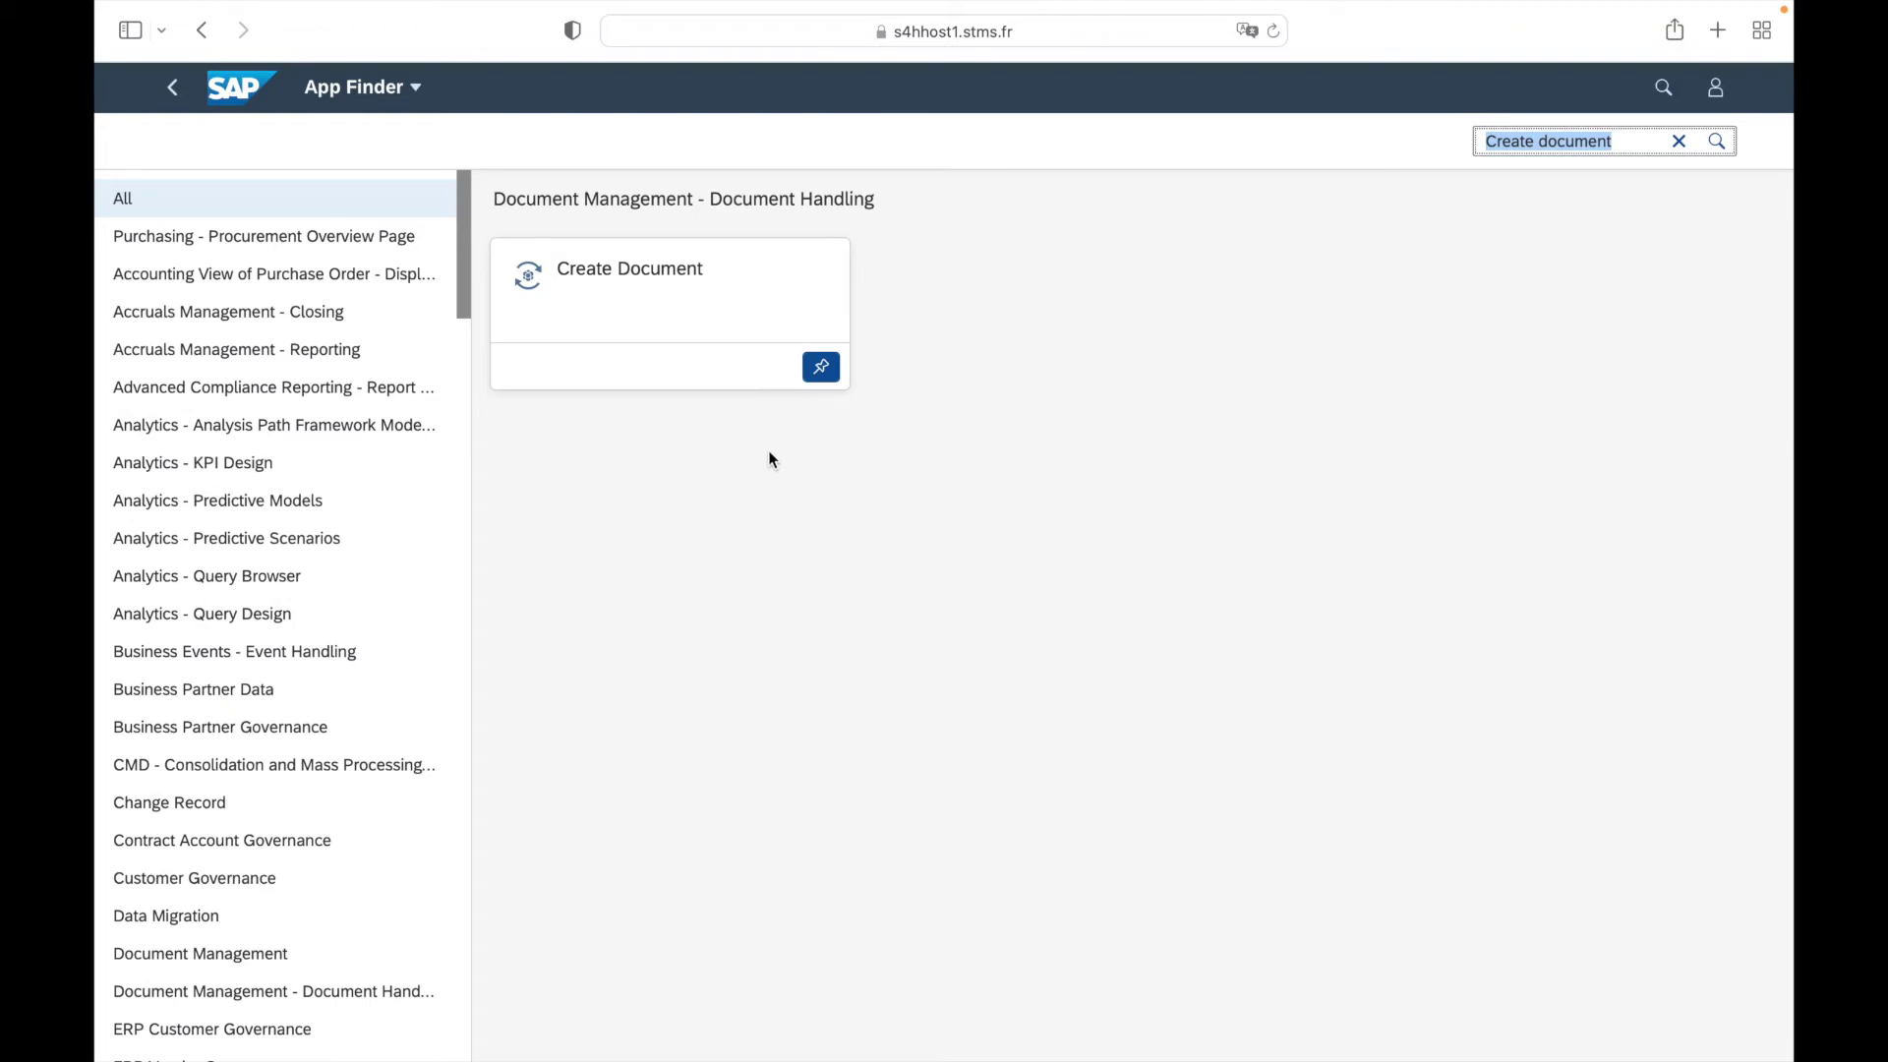
pyautogui.click(611, 270)
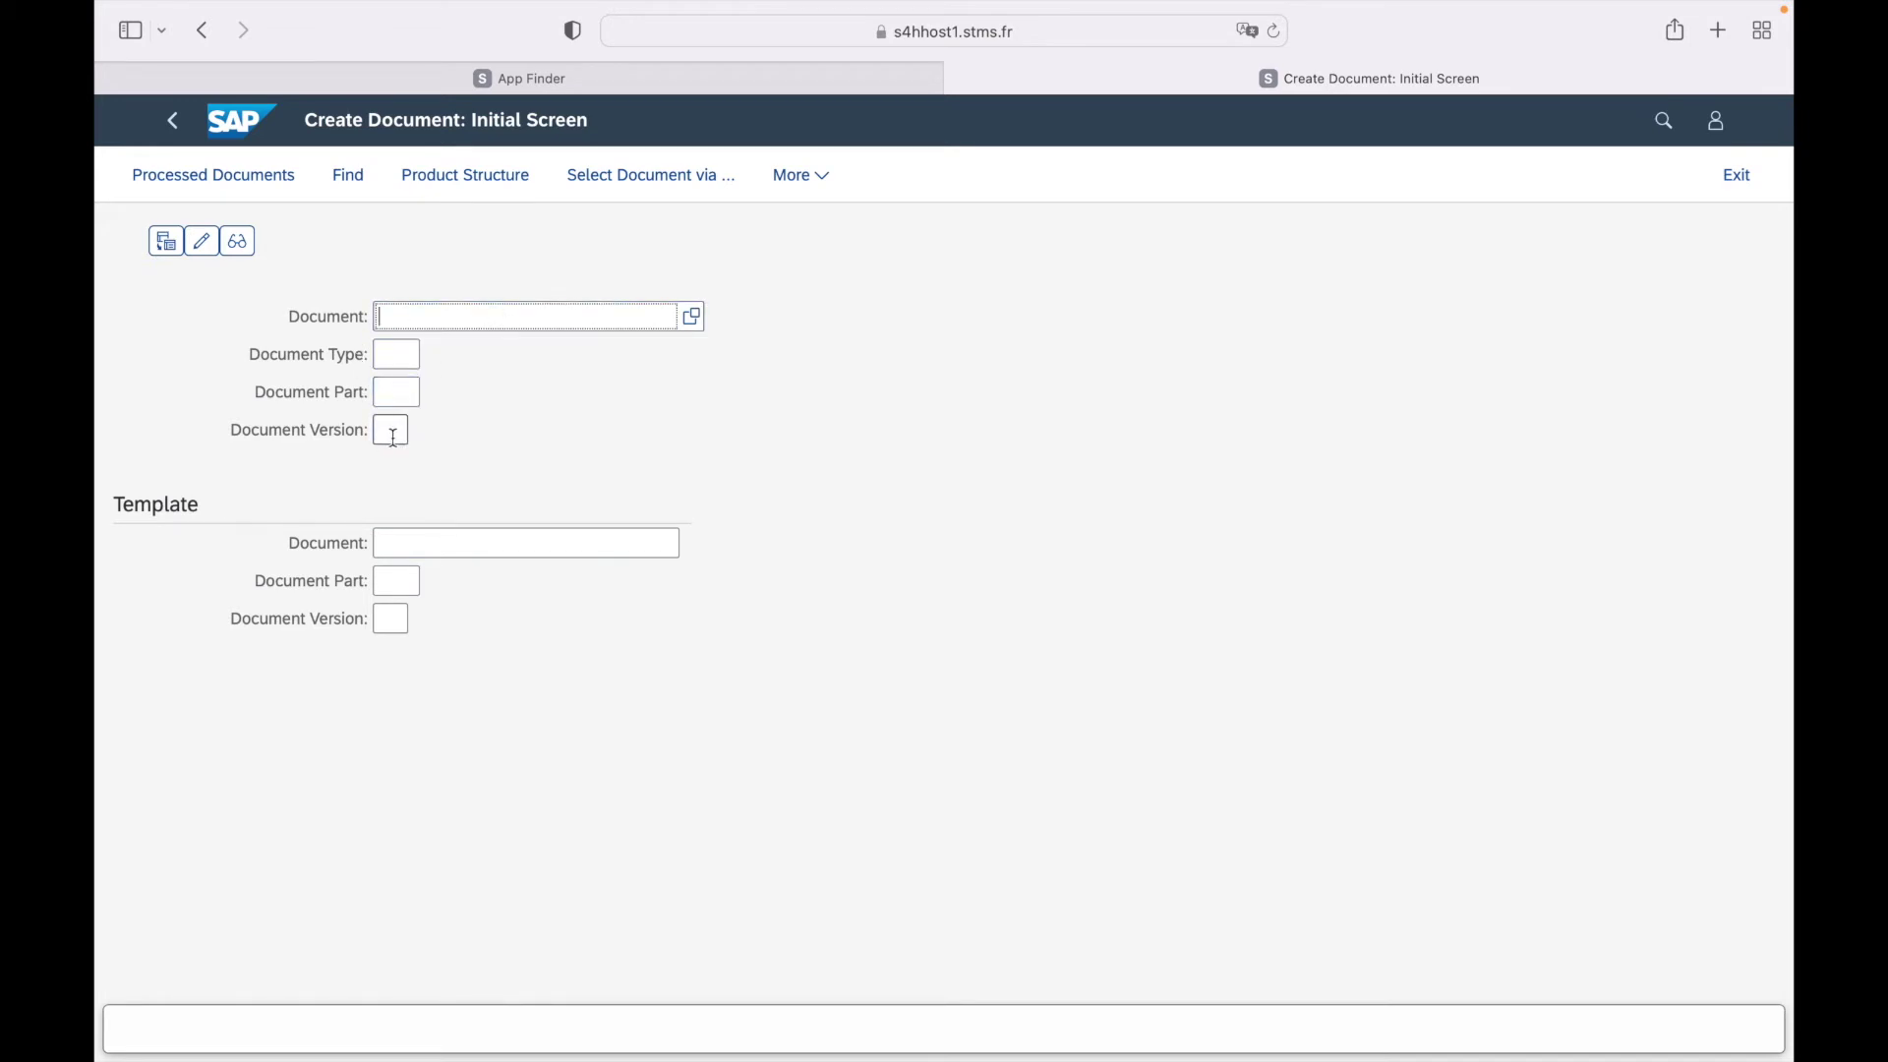
# Find and open Create Document in the App Finder by transaction code CV01N, and return to the launchpad home page.
pyautogui.click(960, 78)
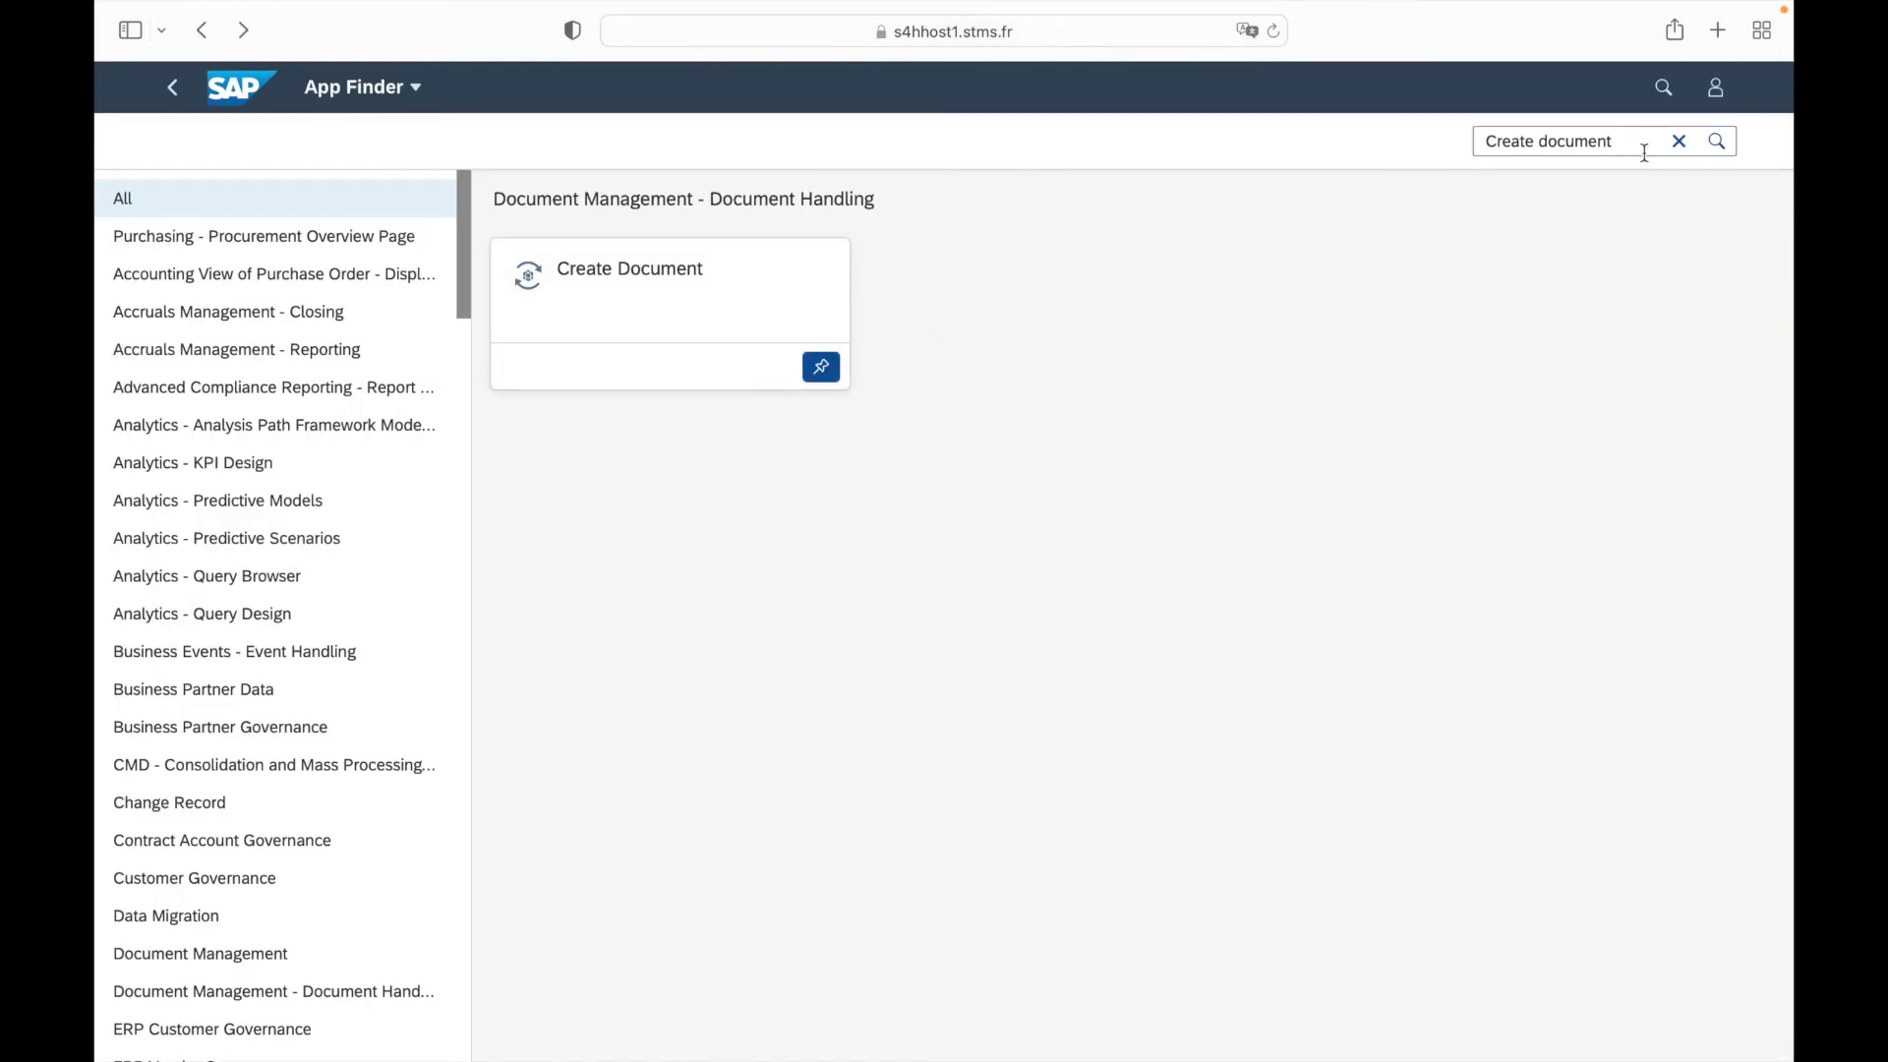
pyautogui.moveTo(1632, 141); pyautogui.dragTo(1465, 137)
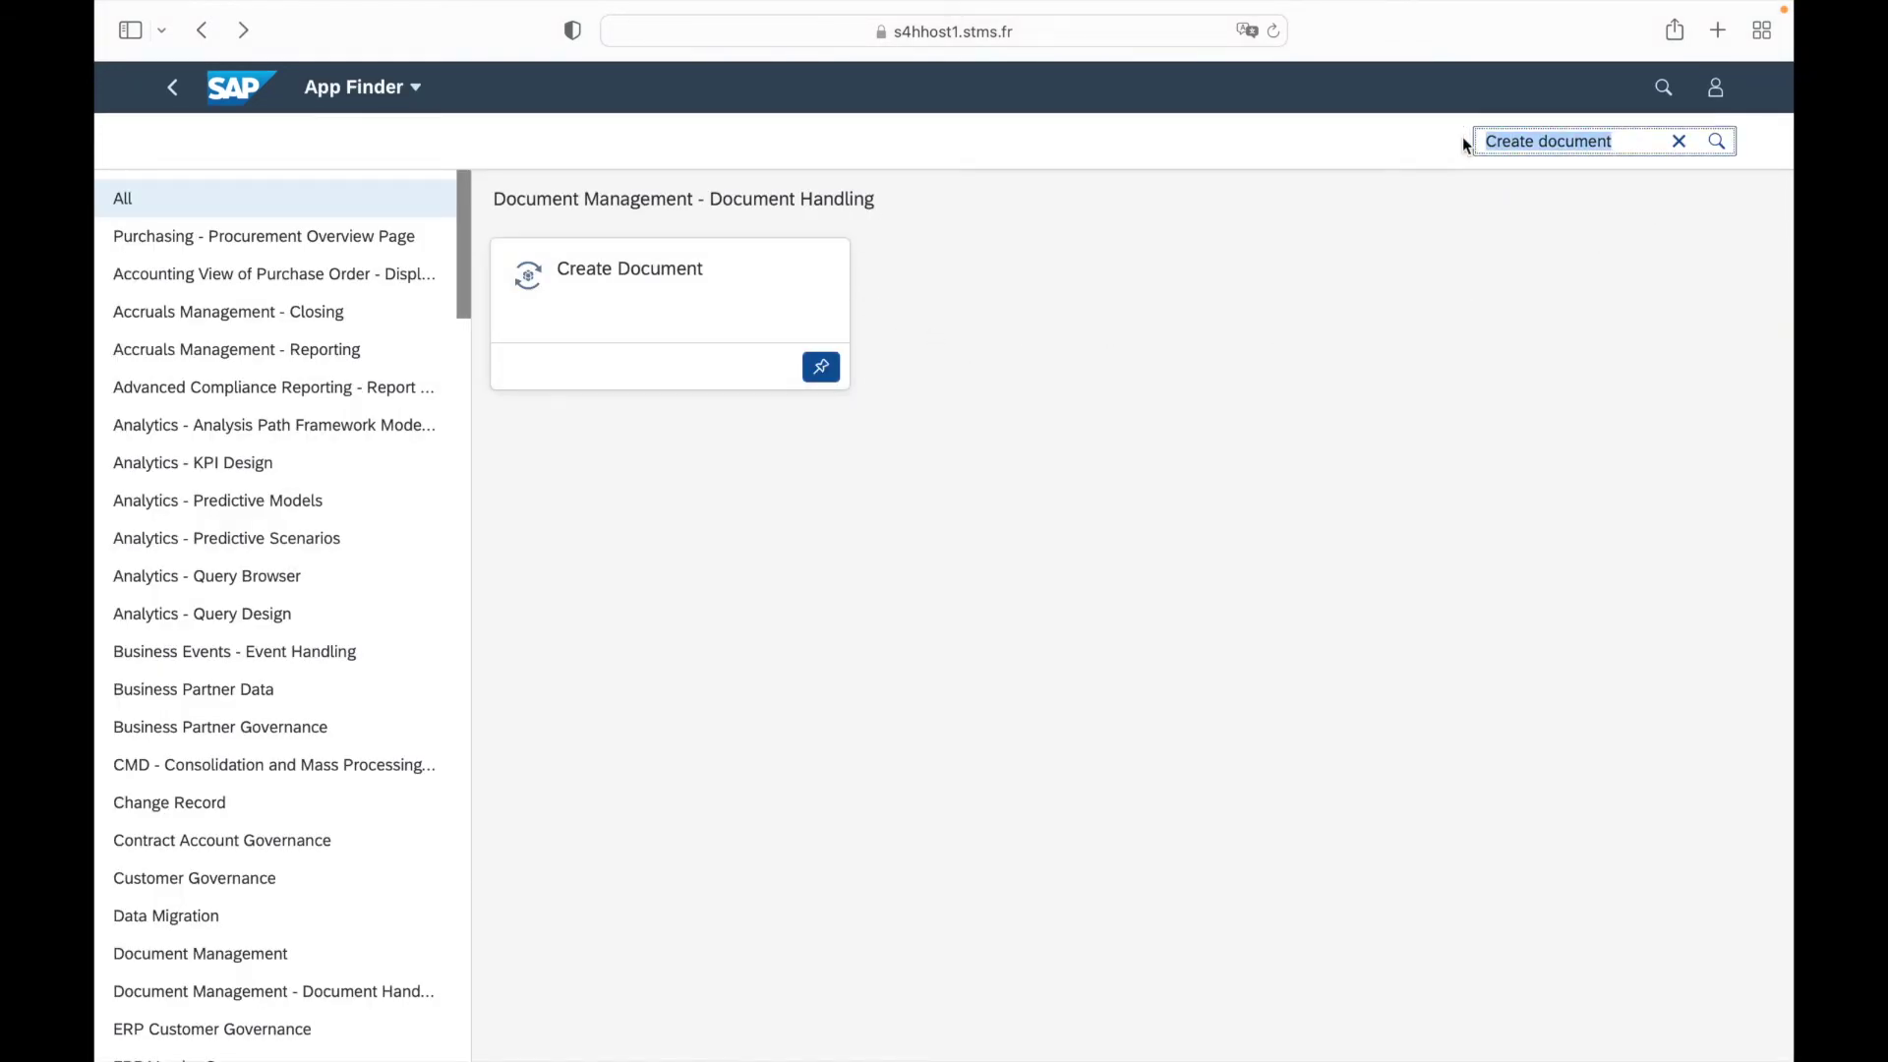
pyautogui.press('BackSpace')
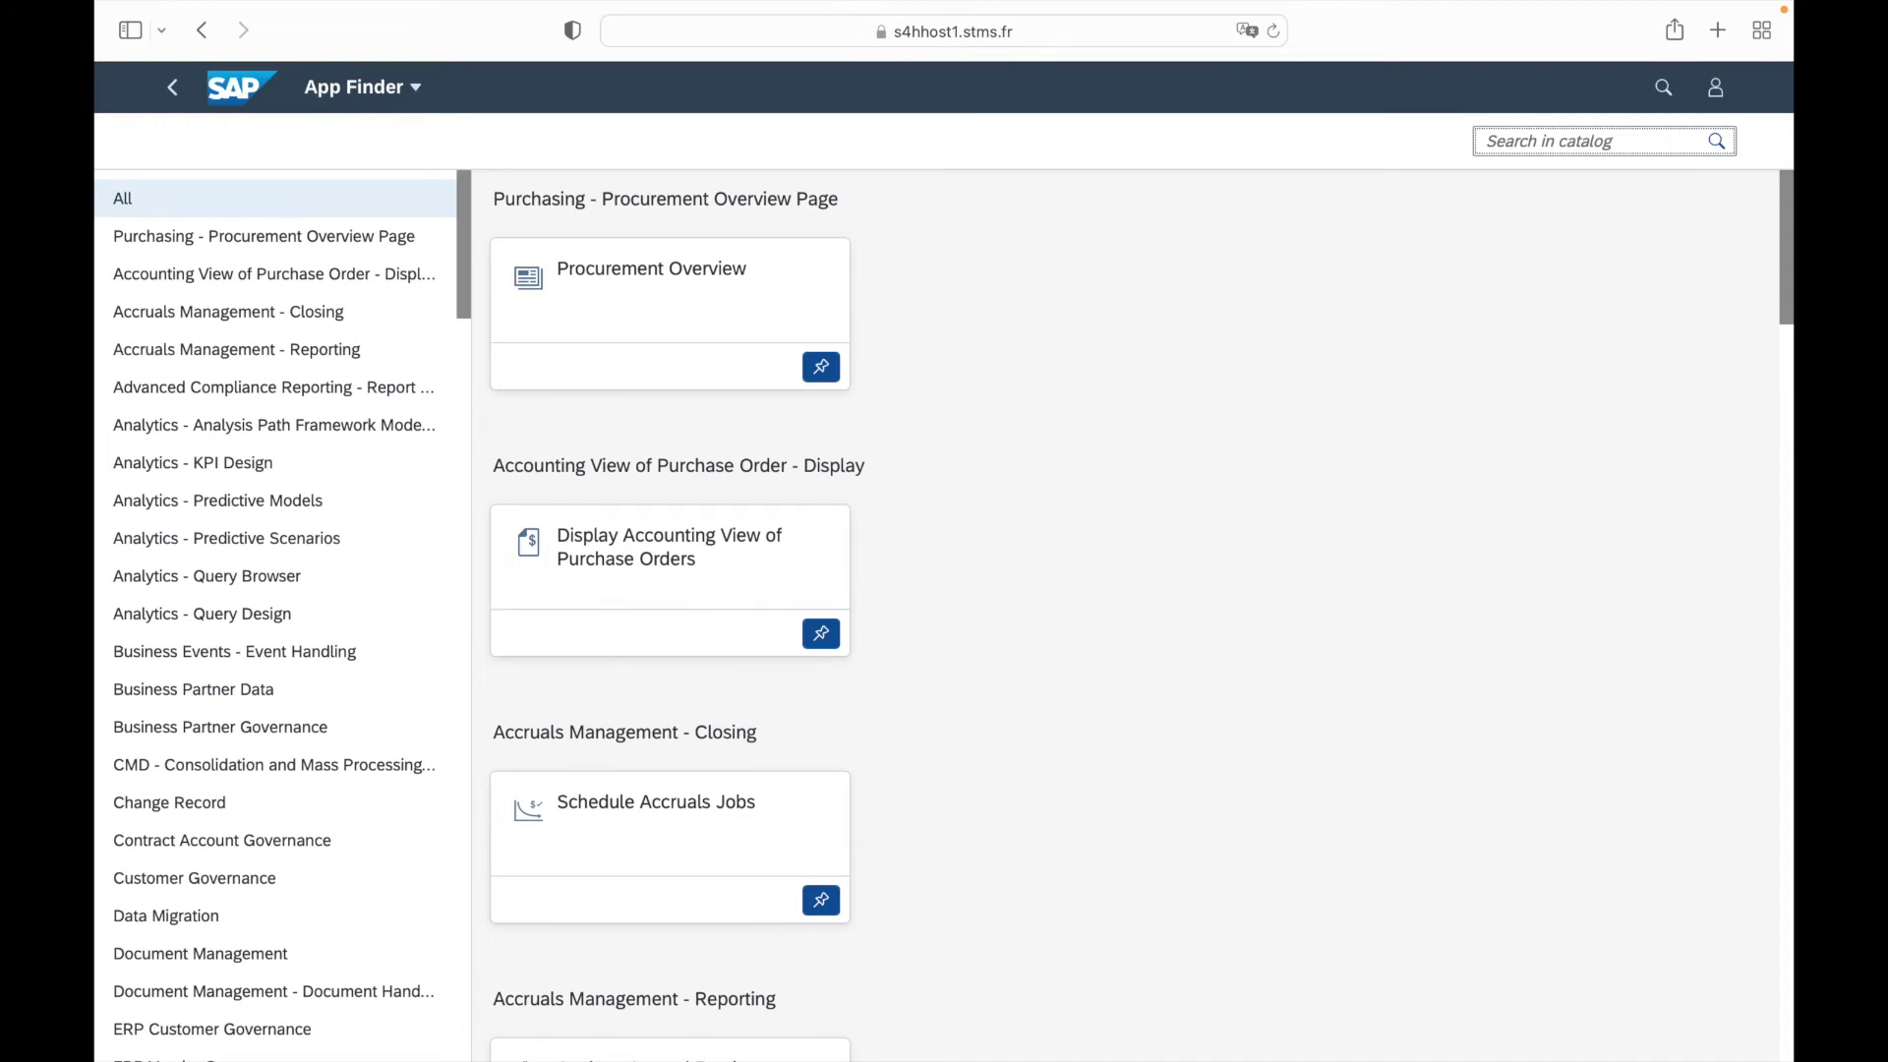
pyautogui.click(1583, 143)
pyautogui.write('CV01N')
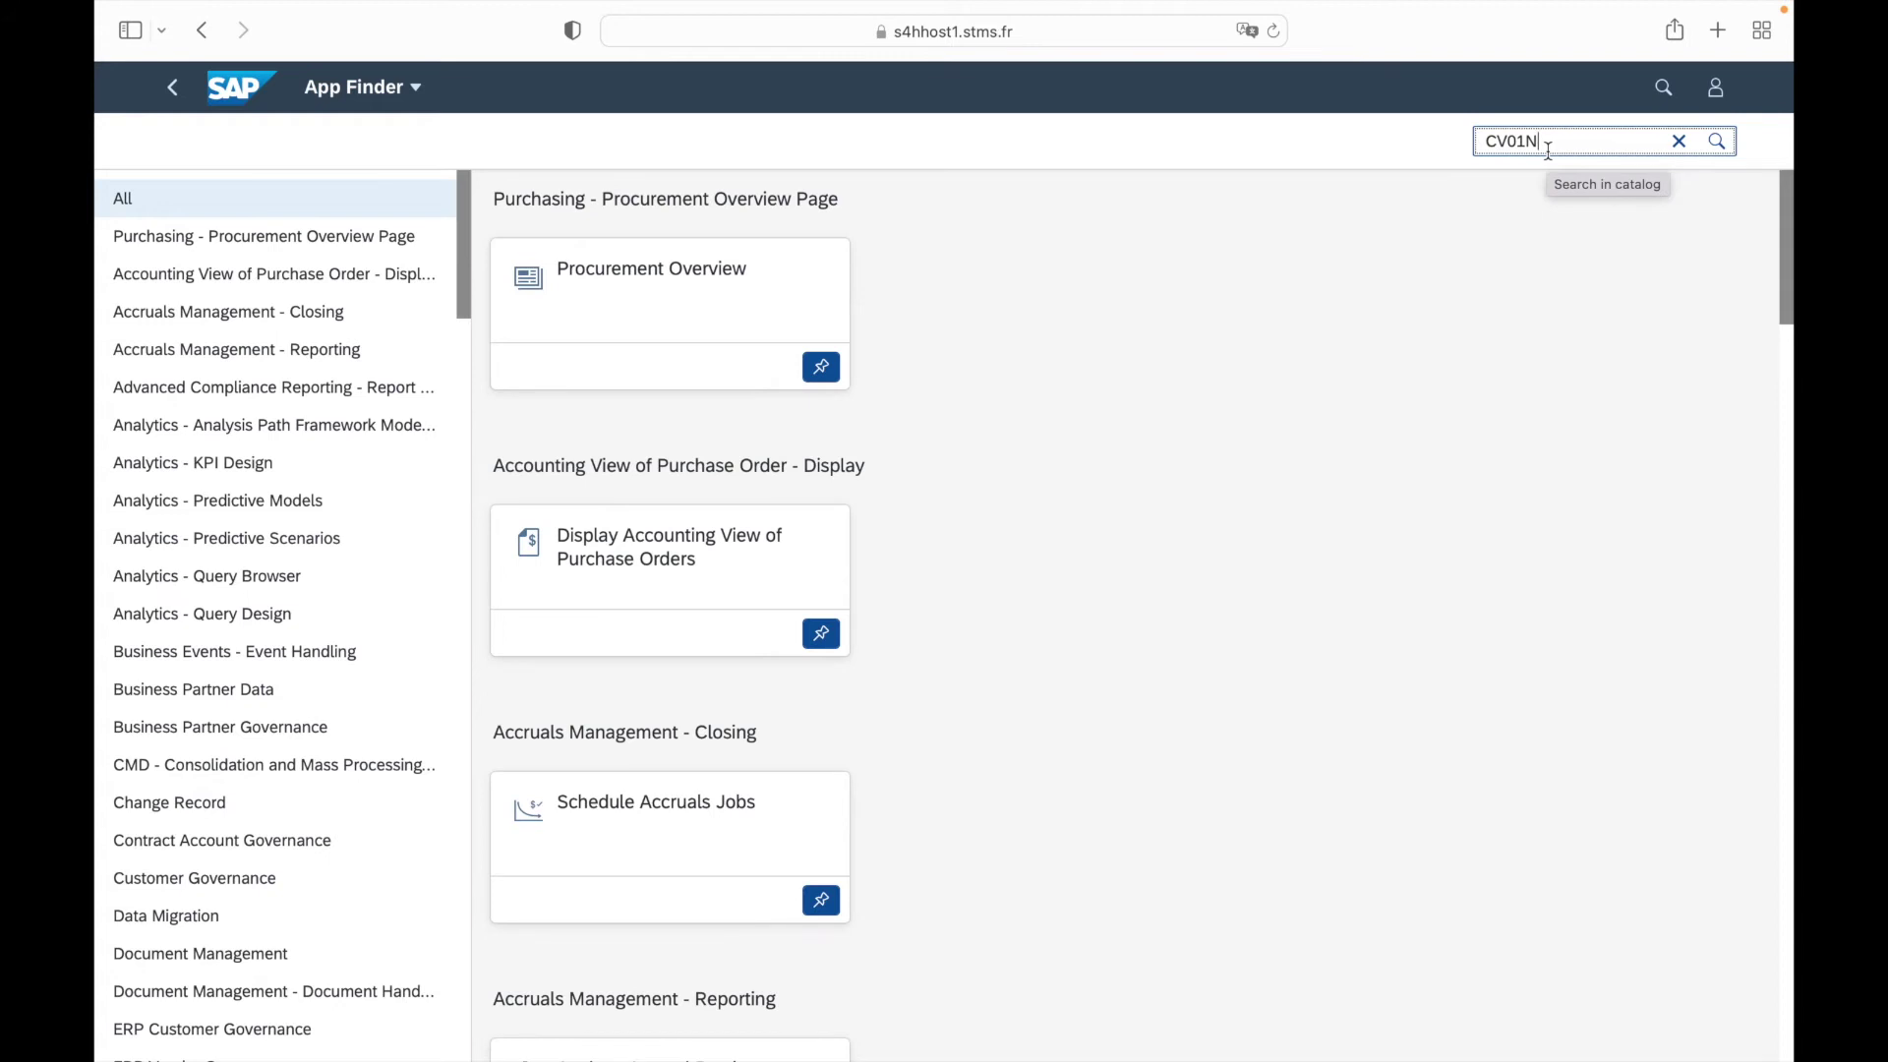
pyautogui.press('Return')
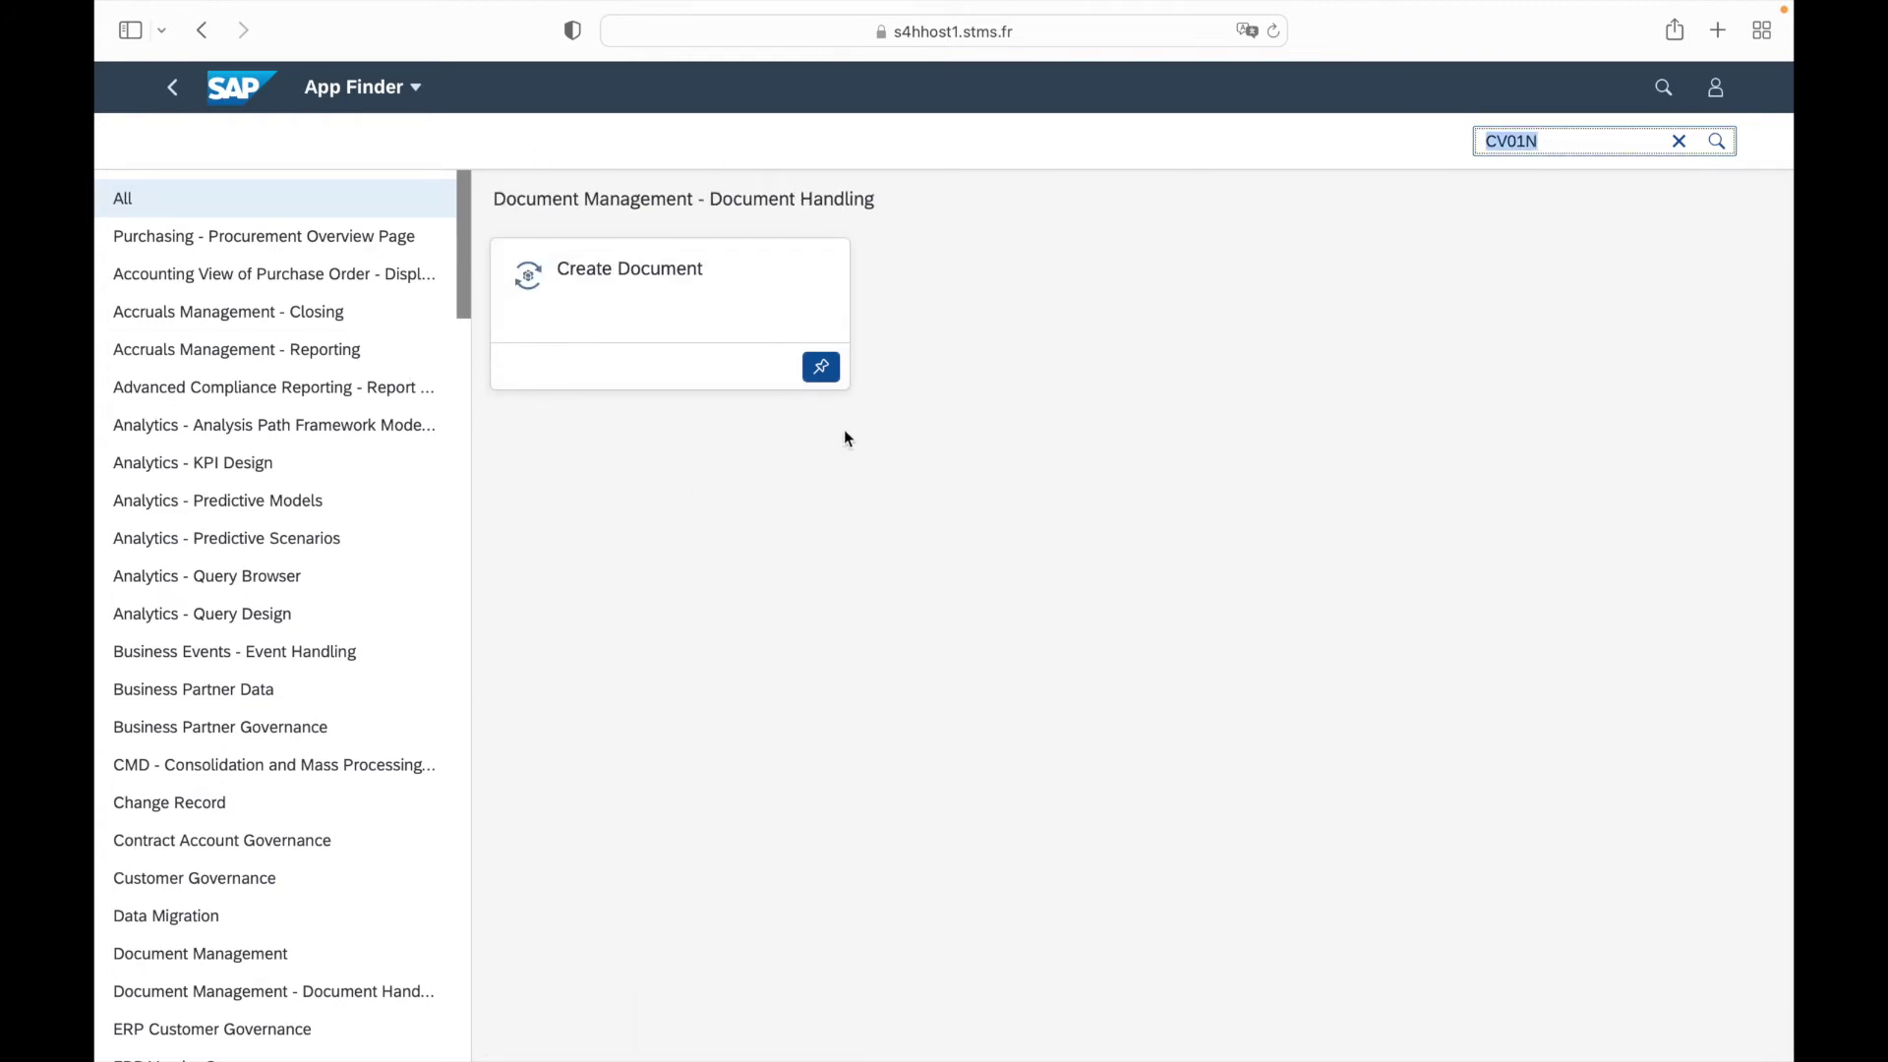
pyautogui.click(623, 303)
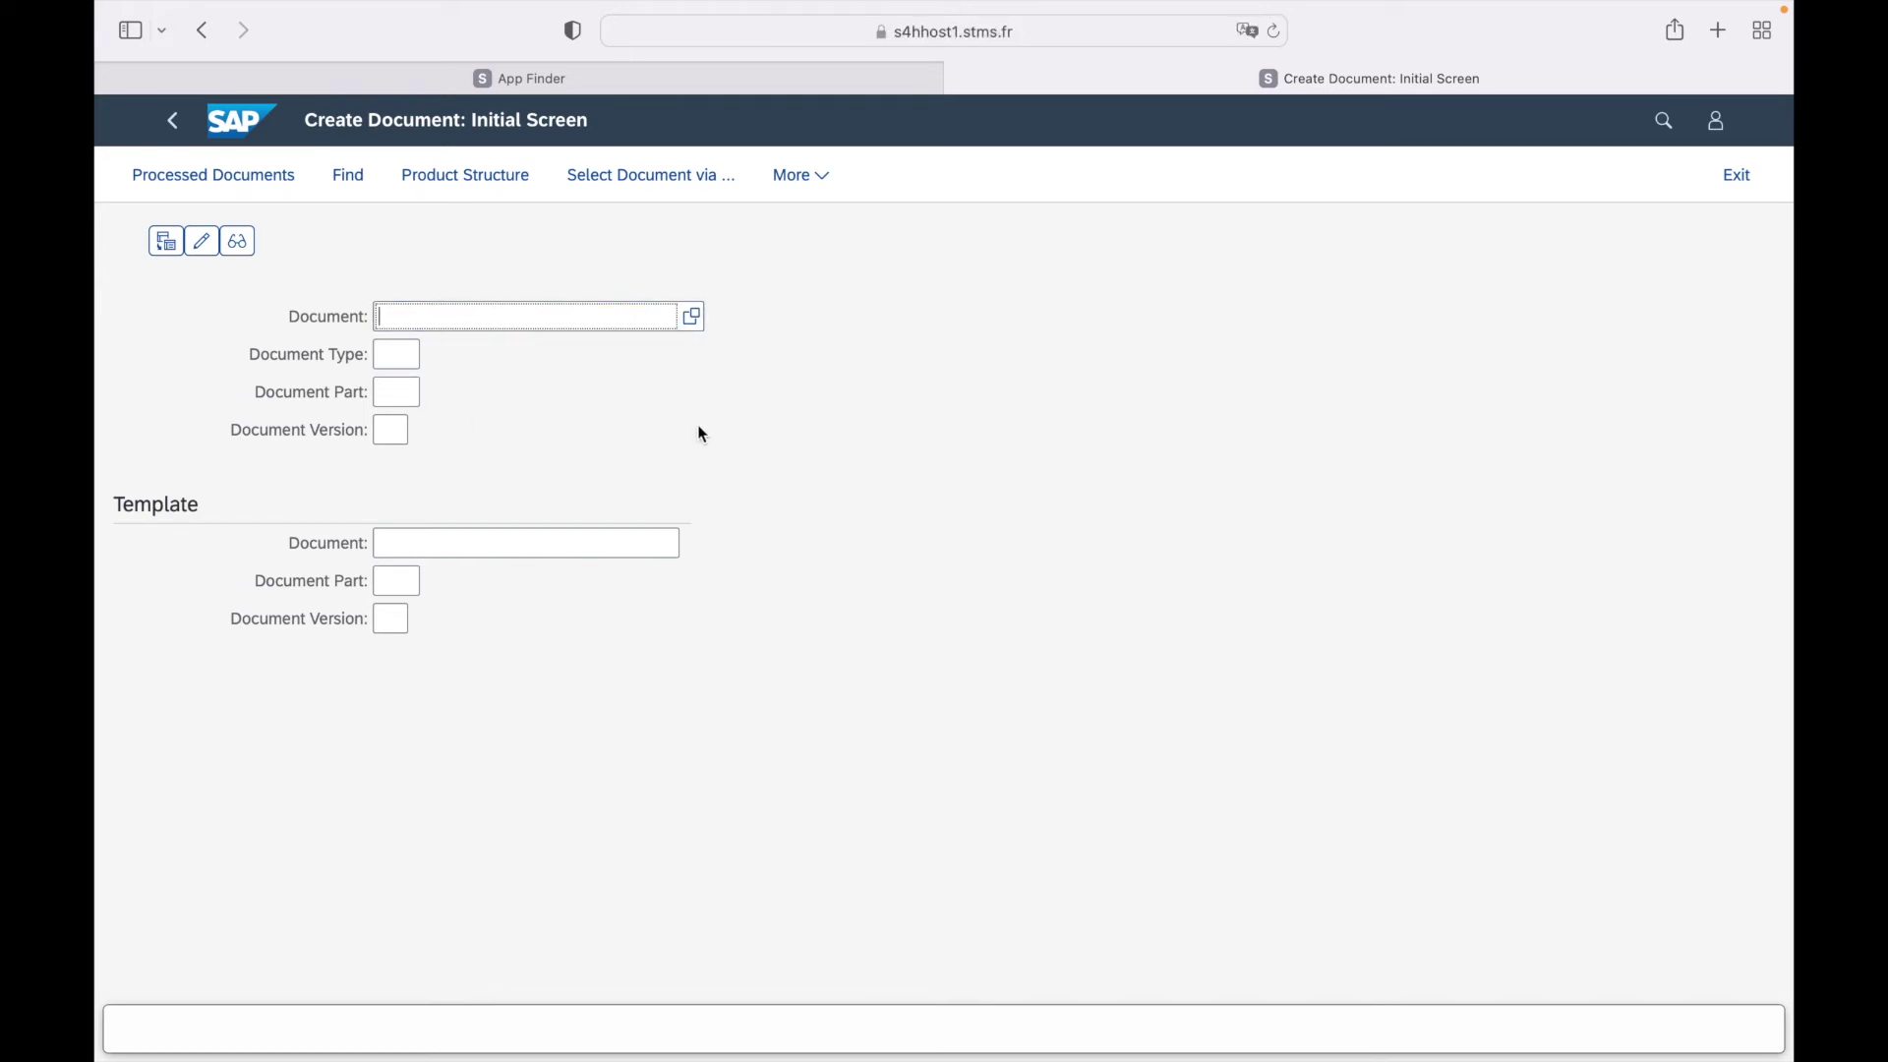
pyautogui.press('super+w')
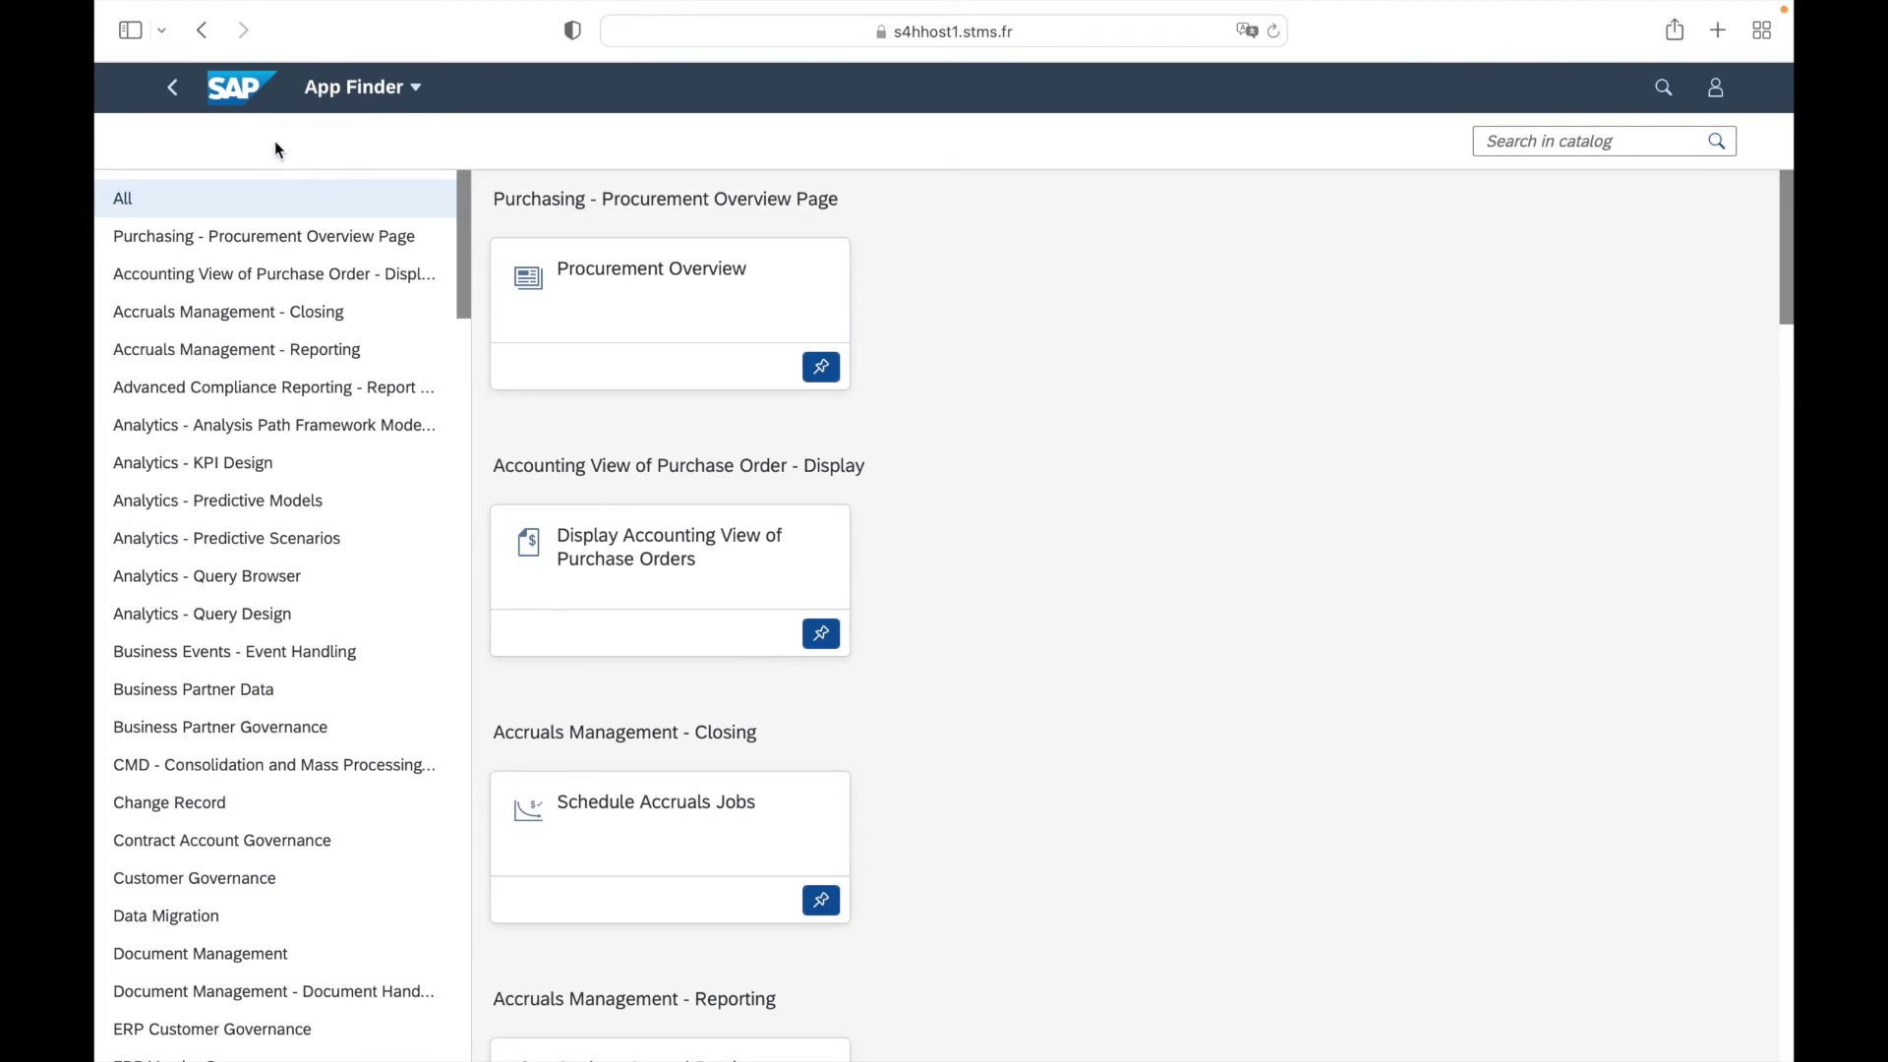
pyautogui.click(228, 88)
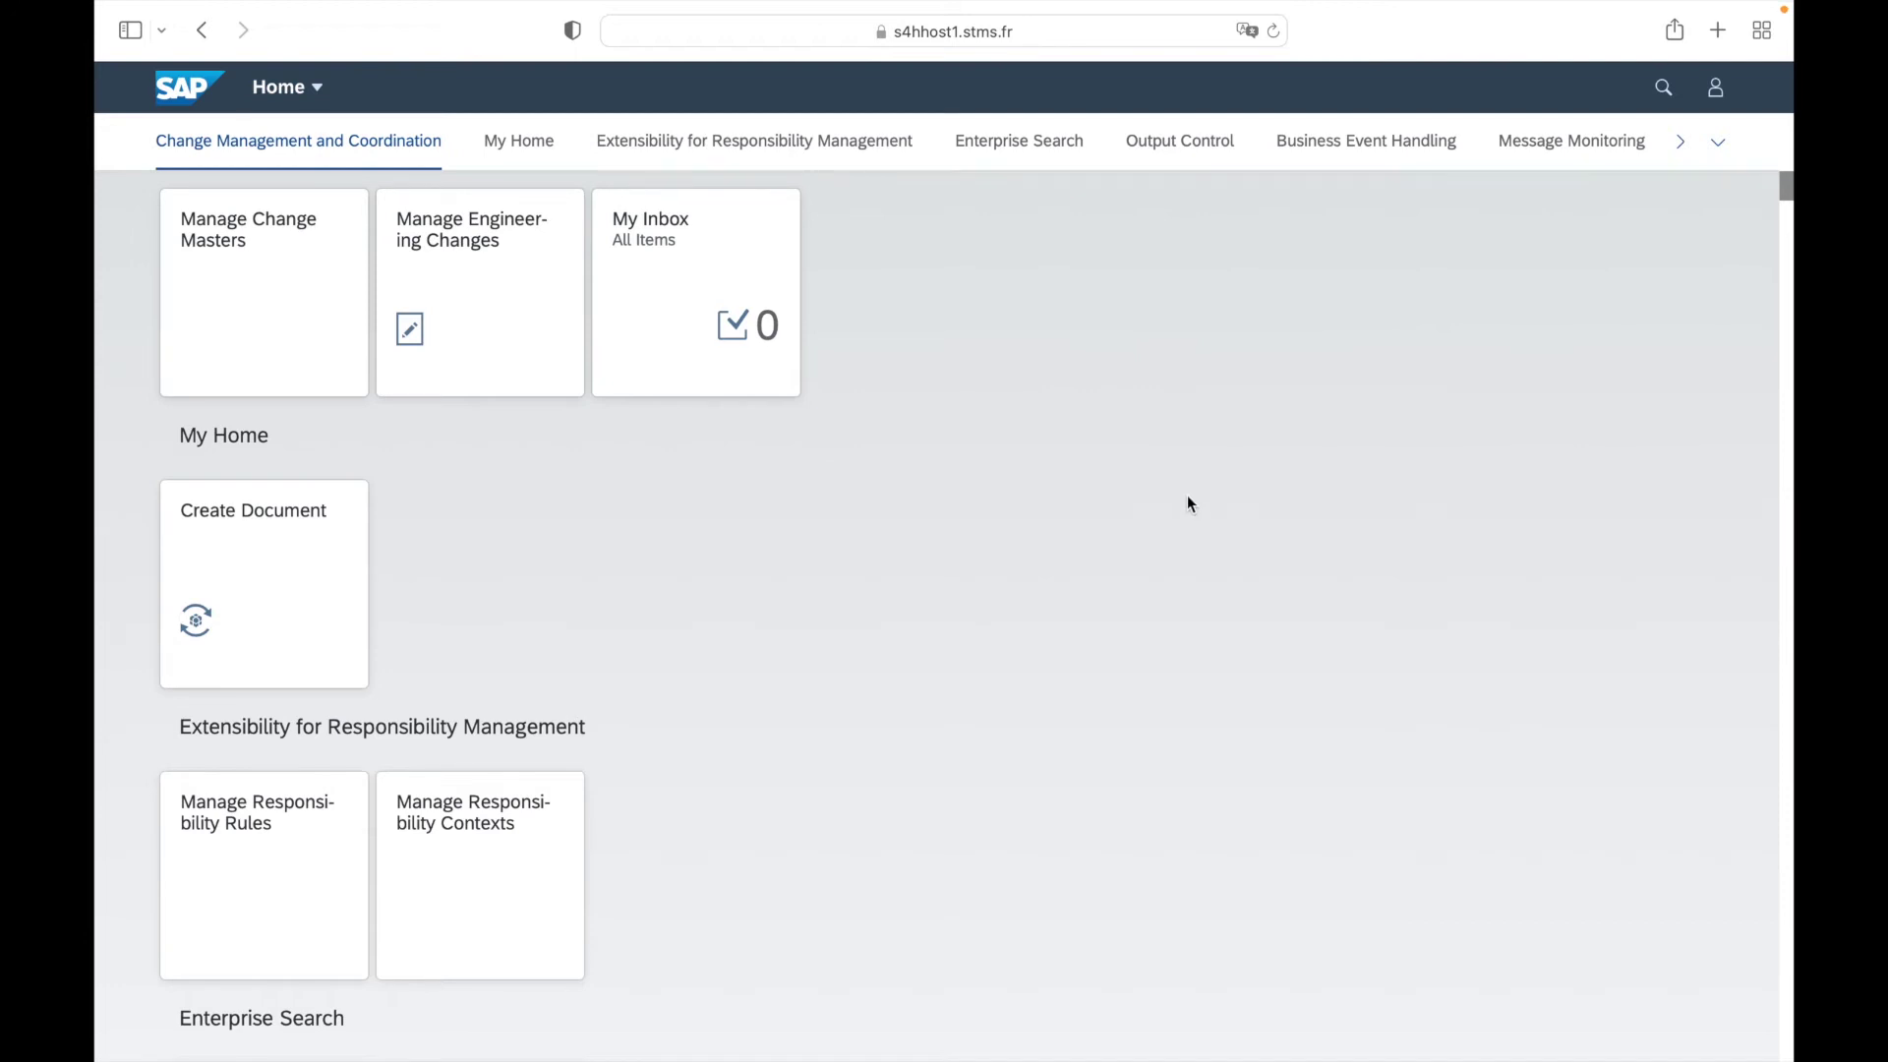
# Open the launchpad settings and review the name, e-mail and server in the user account details.
pyautogui.click(1719, 99)
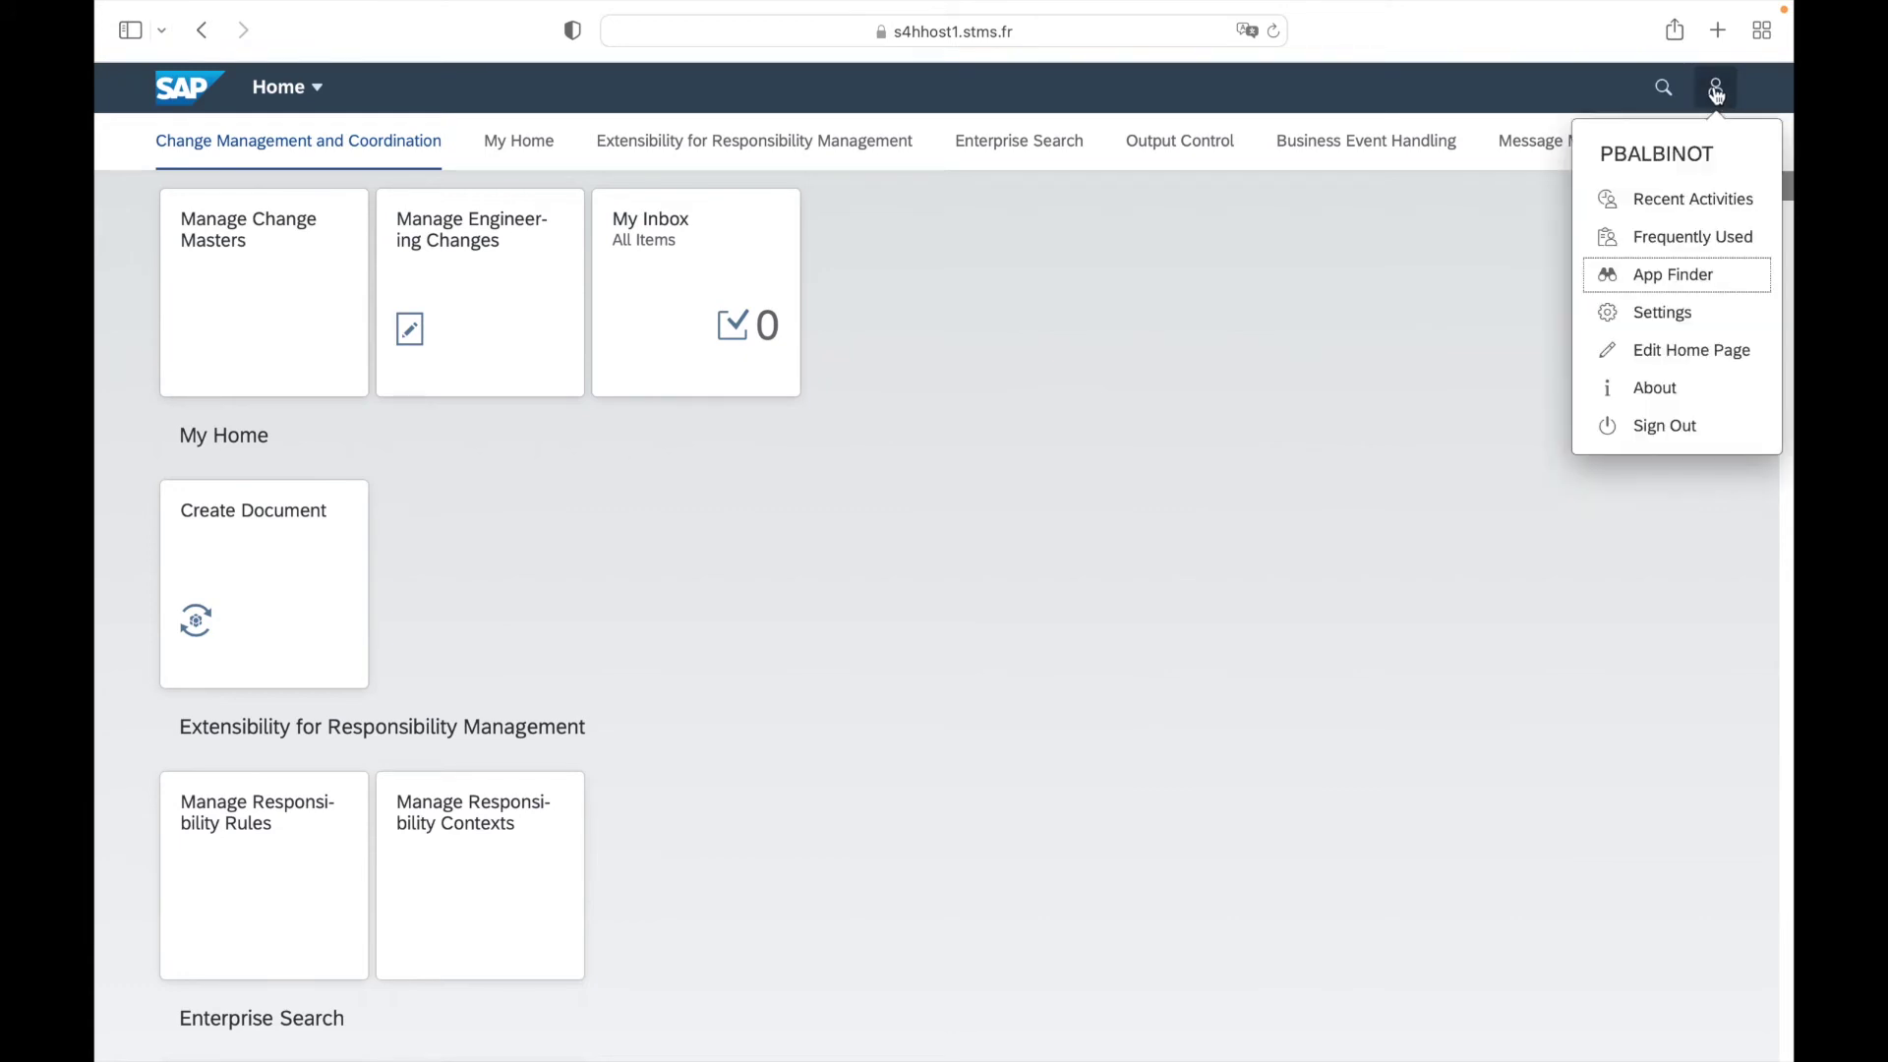
pyautogui.click(1660, 315)
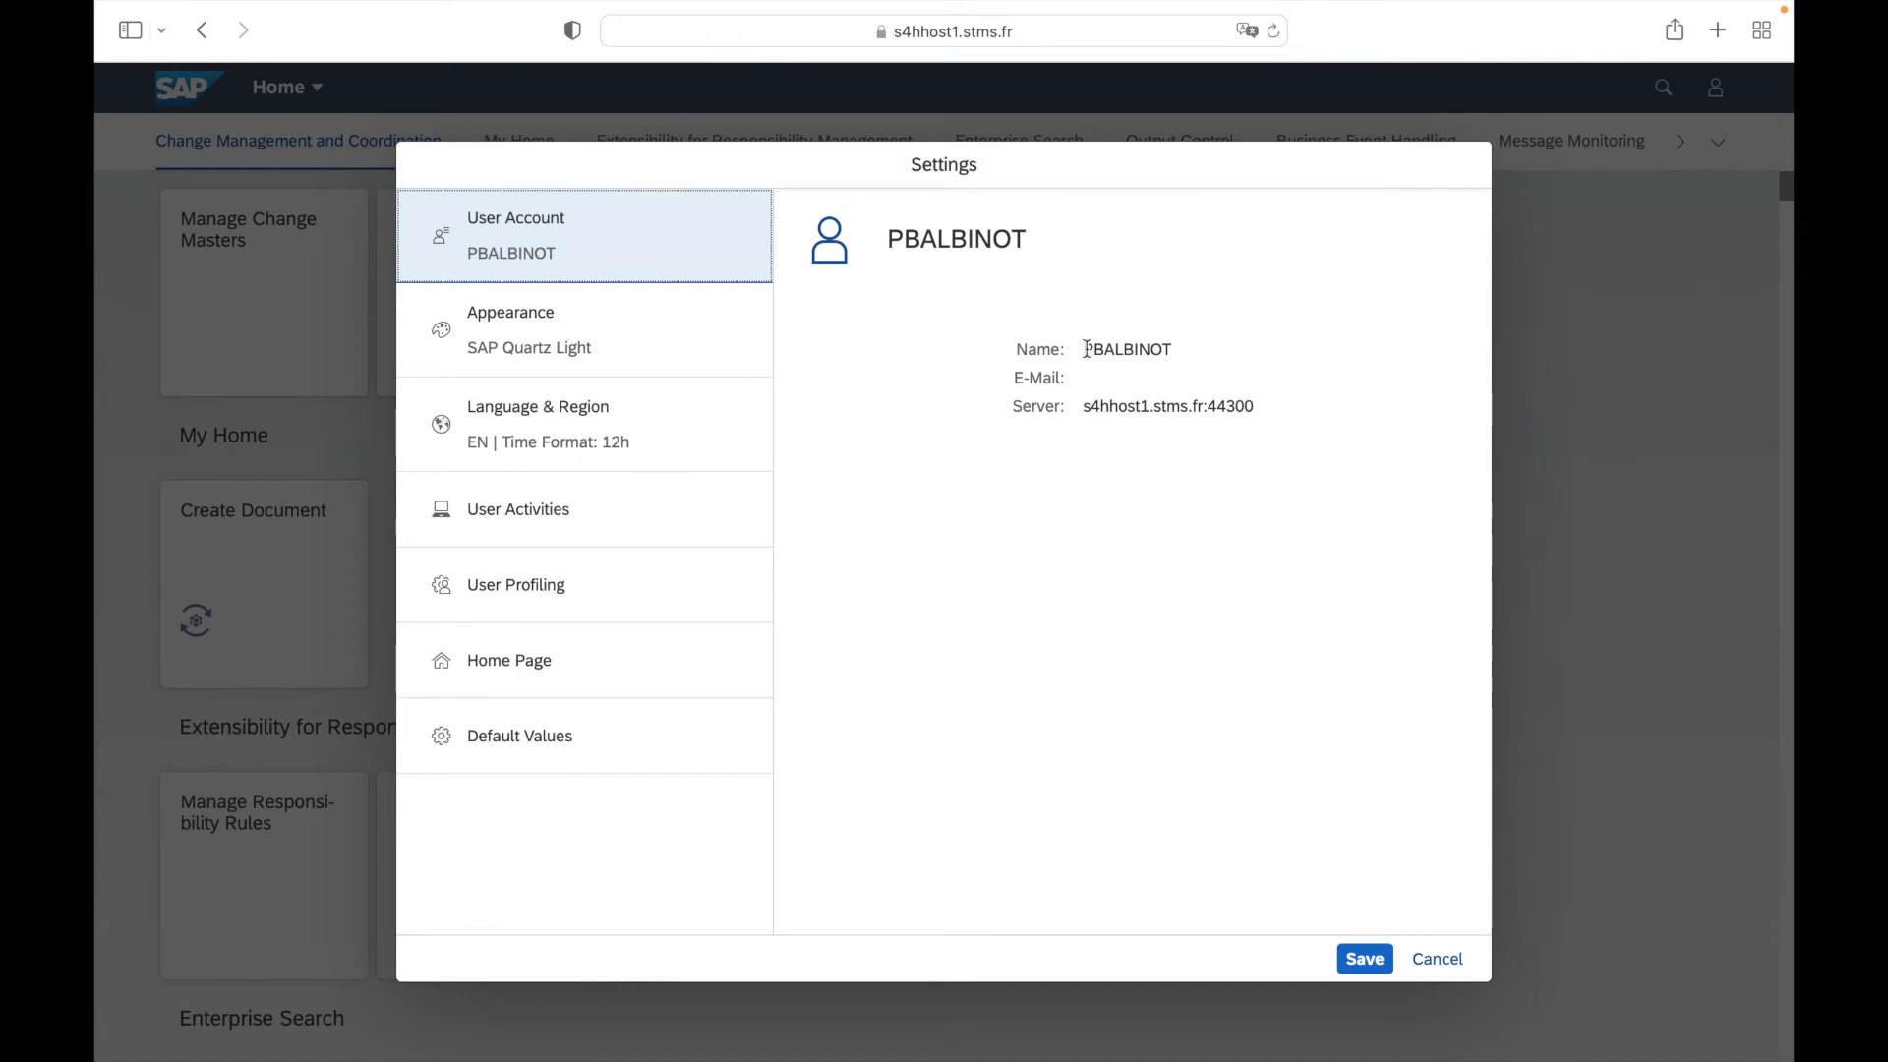
pyautogui.moveTo(1081, 348); pyautogui.dragTo(1183, 351)
pyautogui.click(1093, 379)
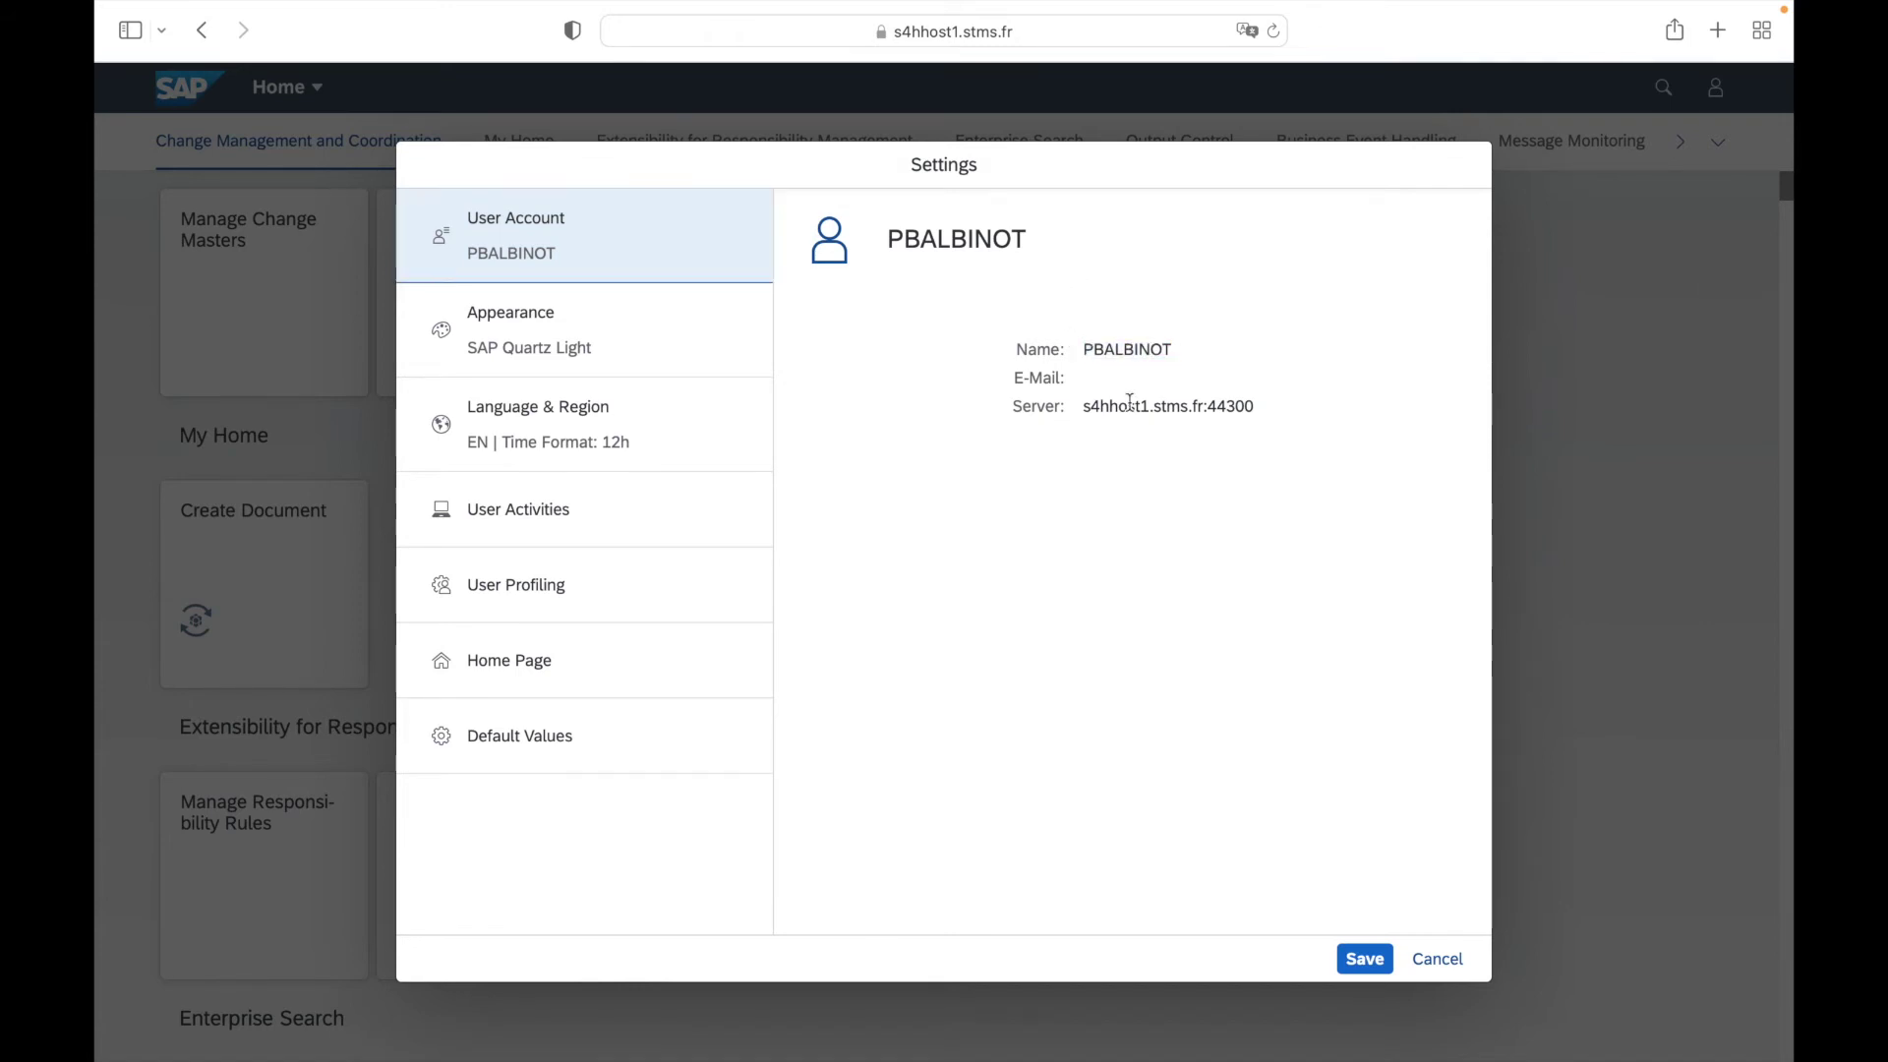
pyautogui.doubleClick(1089, 407)
pyautogui.click(1222, 453)
# Review the available themes and the display settings for touch input in the Appearance settings.
pyautogui.click(619, 358)
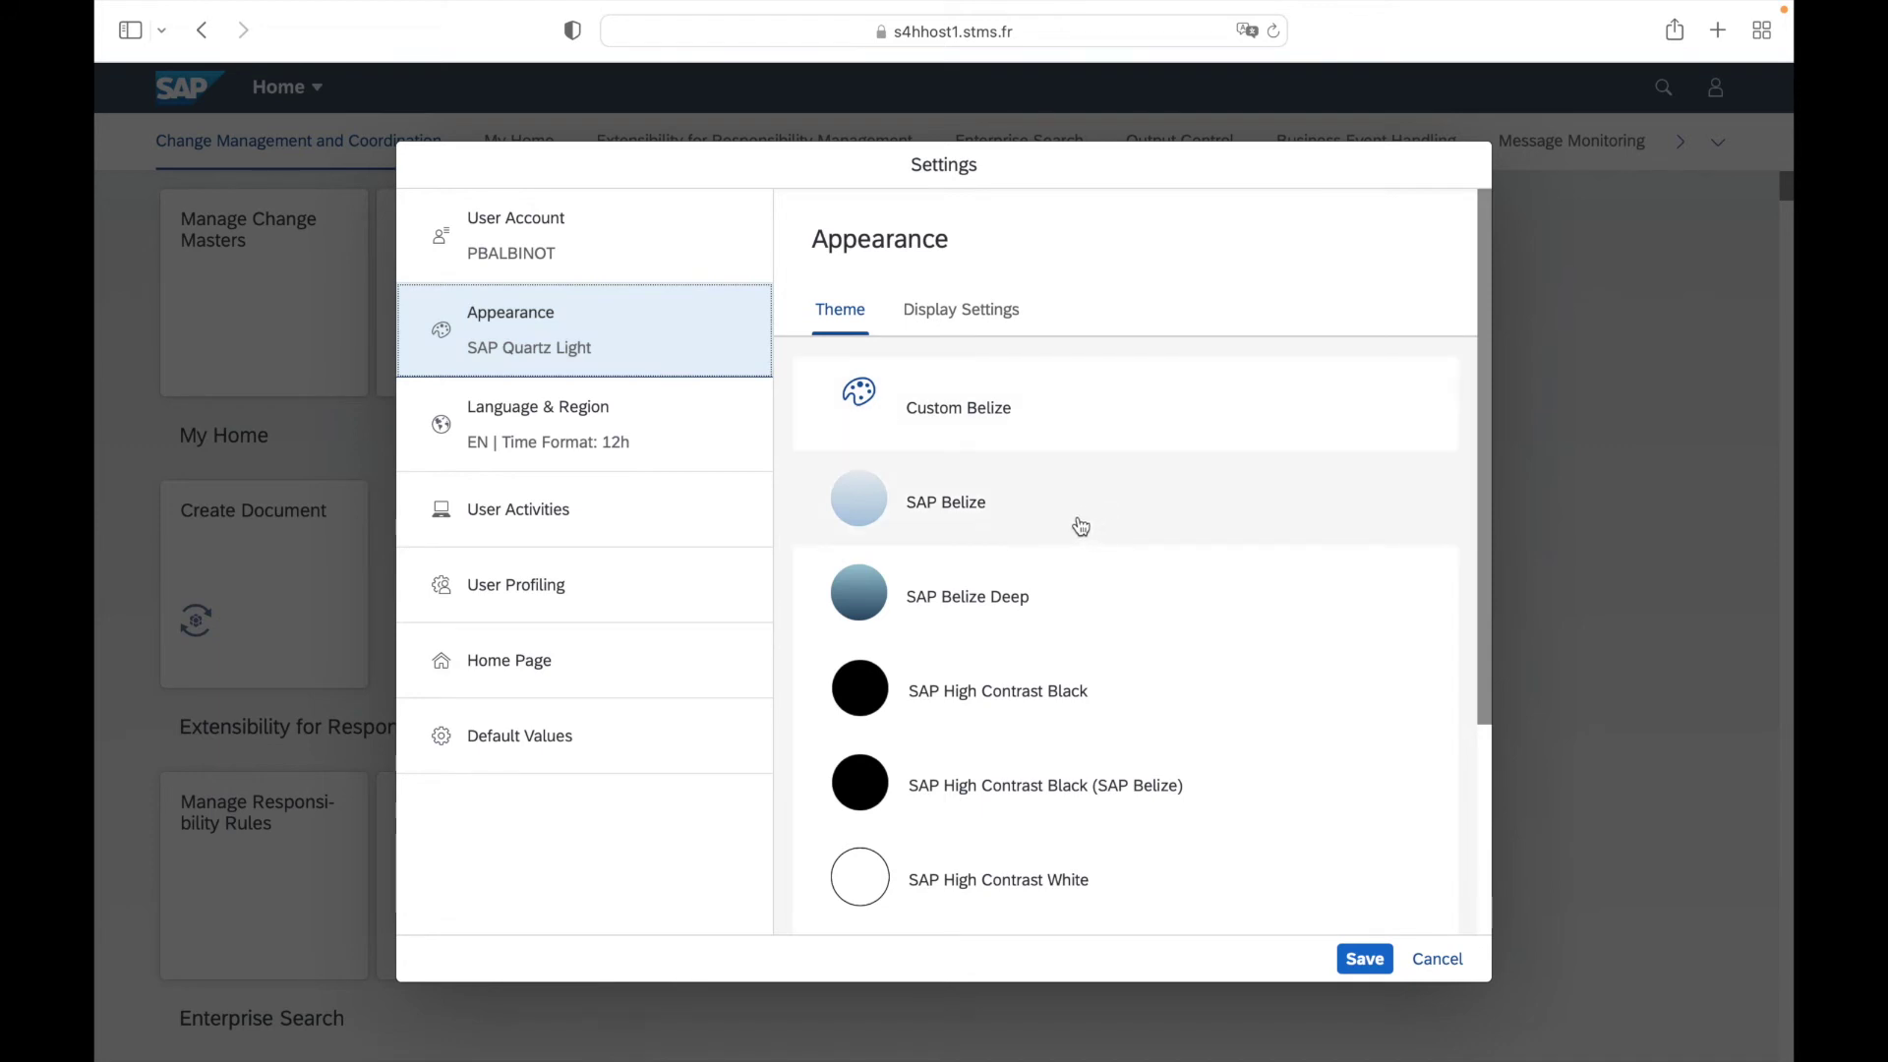
pyautogui.scroll(-2, 1047, 535)
pyautogui.scroll(-3, 1055, 546)
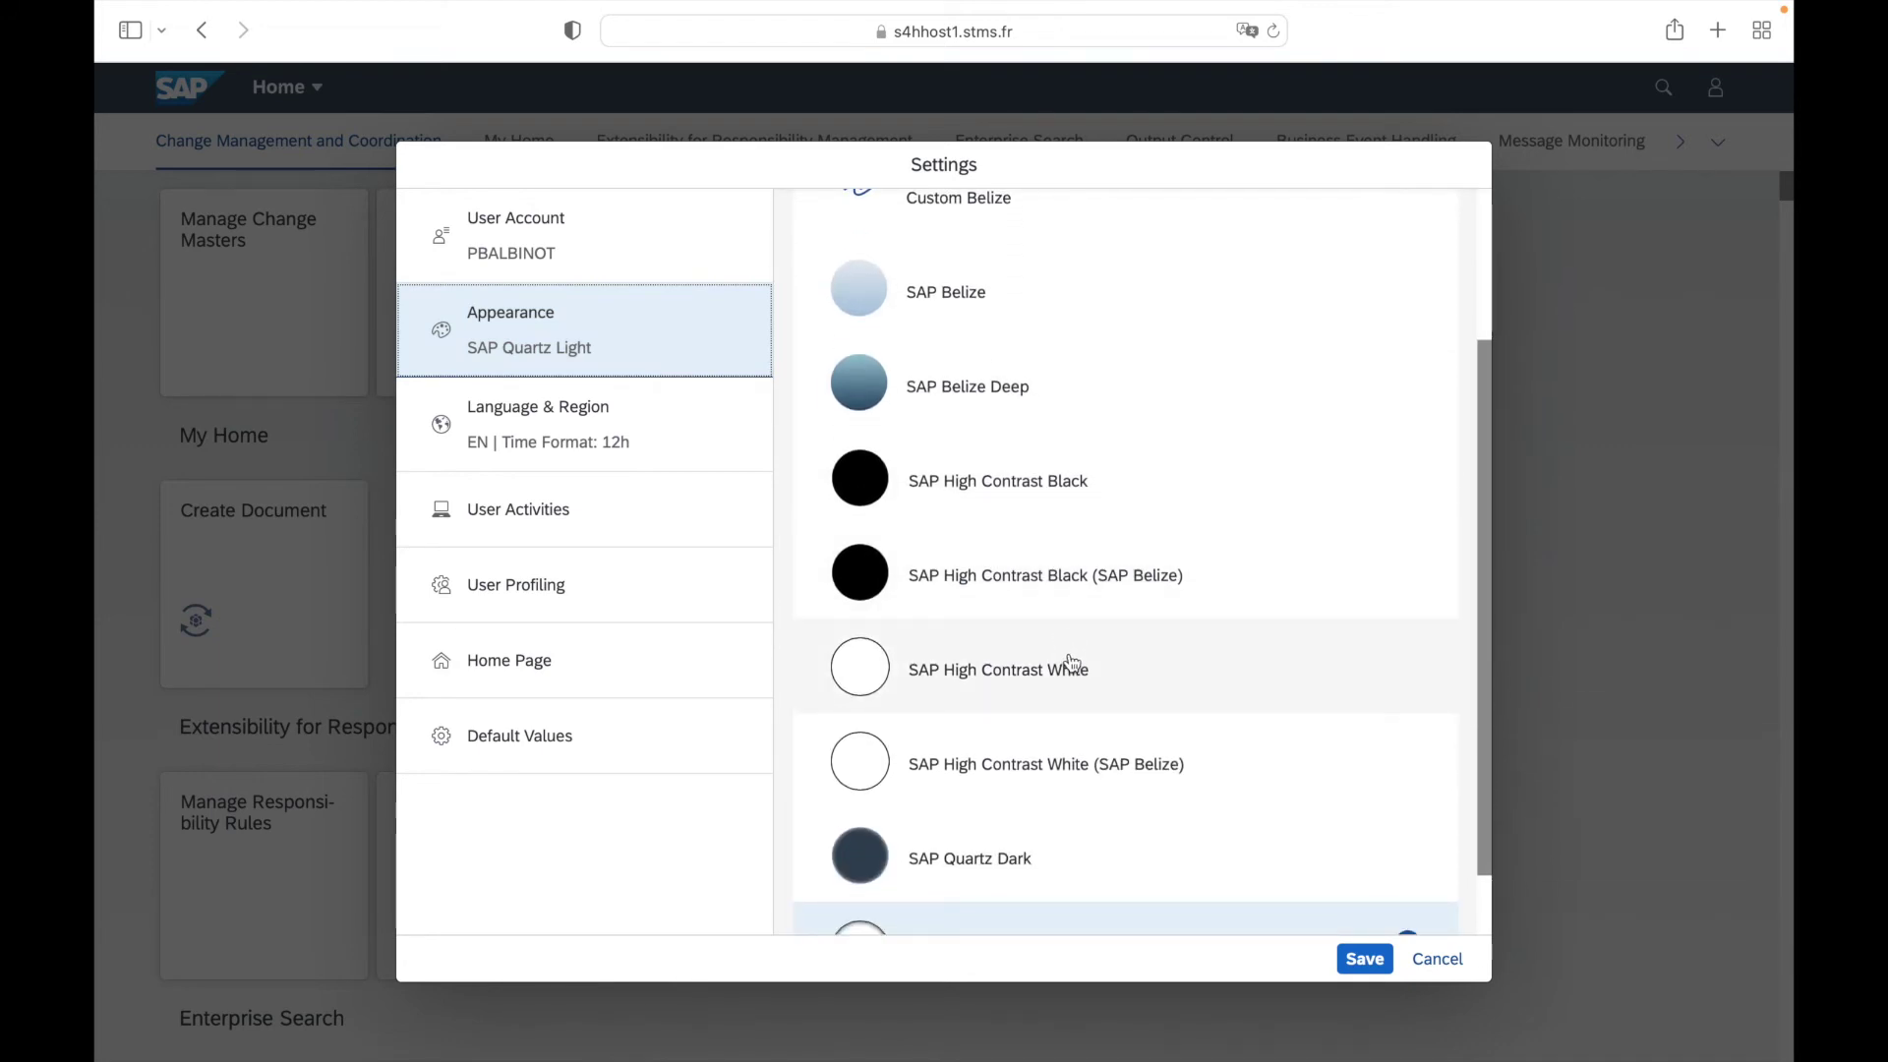
pyautogui.scroll(-2, 1071, 659)
pyautogui.scroll(7, 1071, 661)
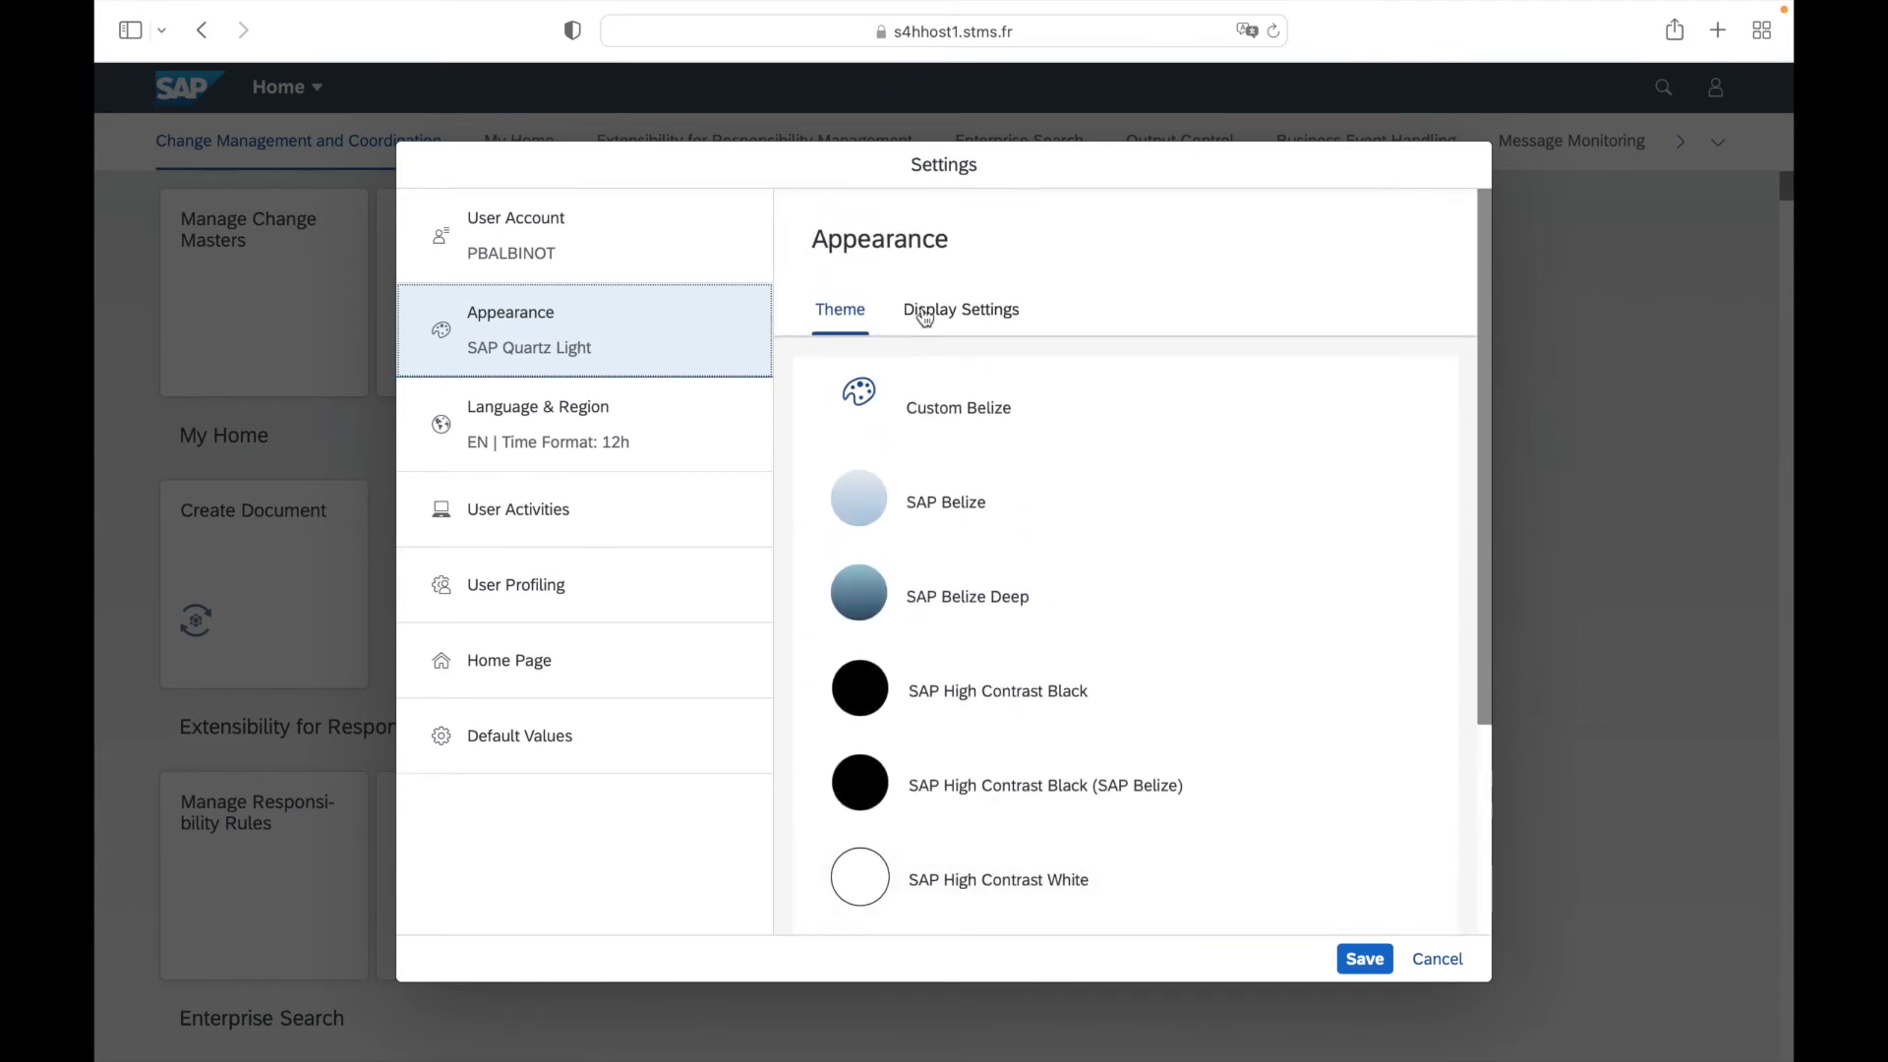
pyautogui.click(932, 317)
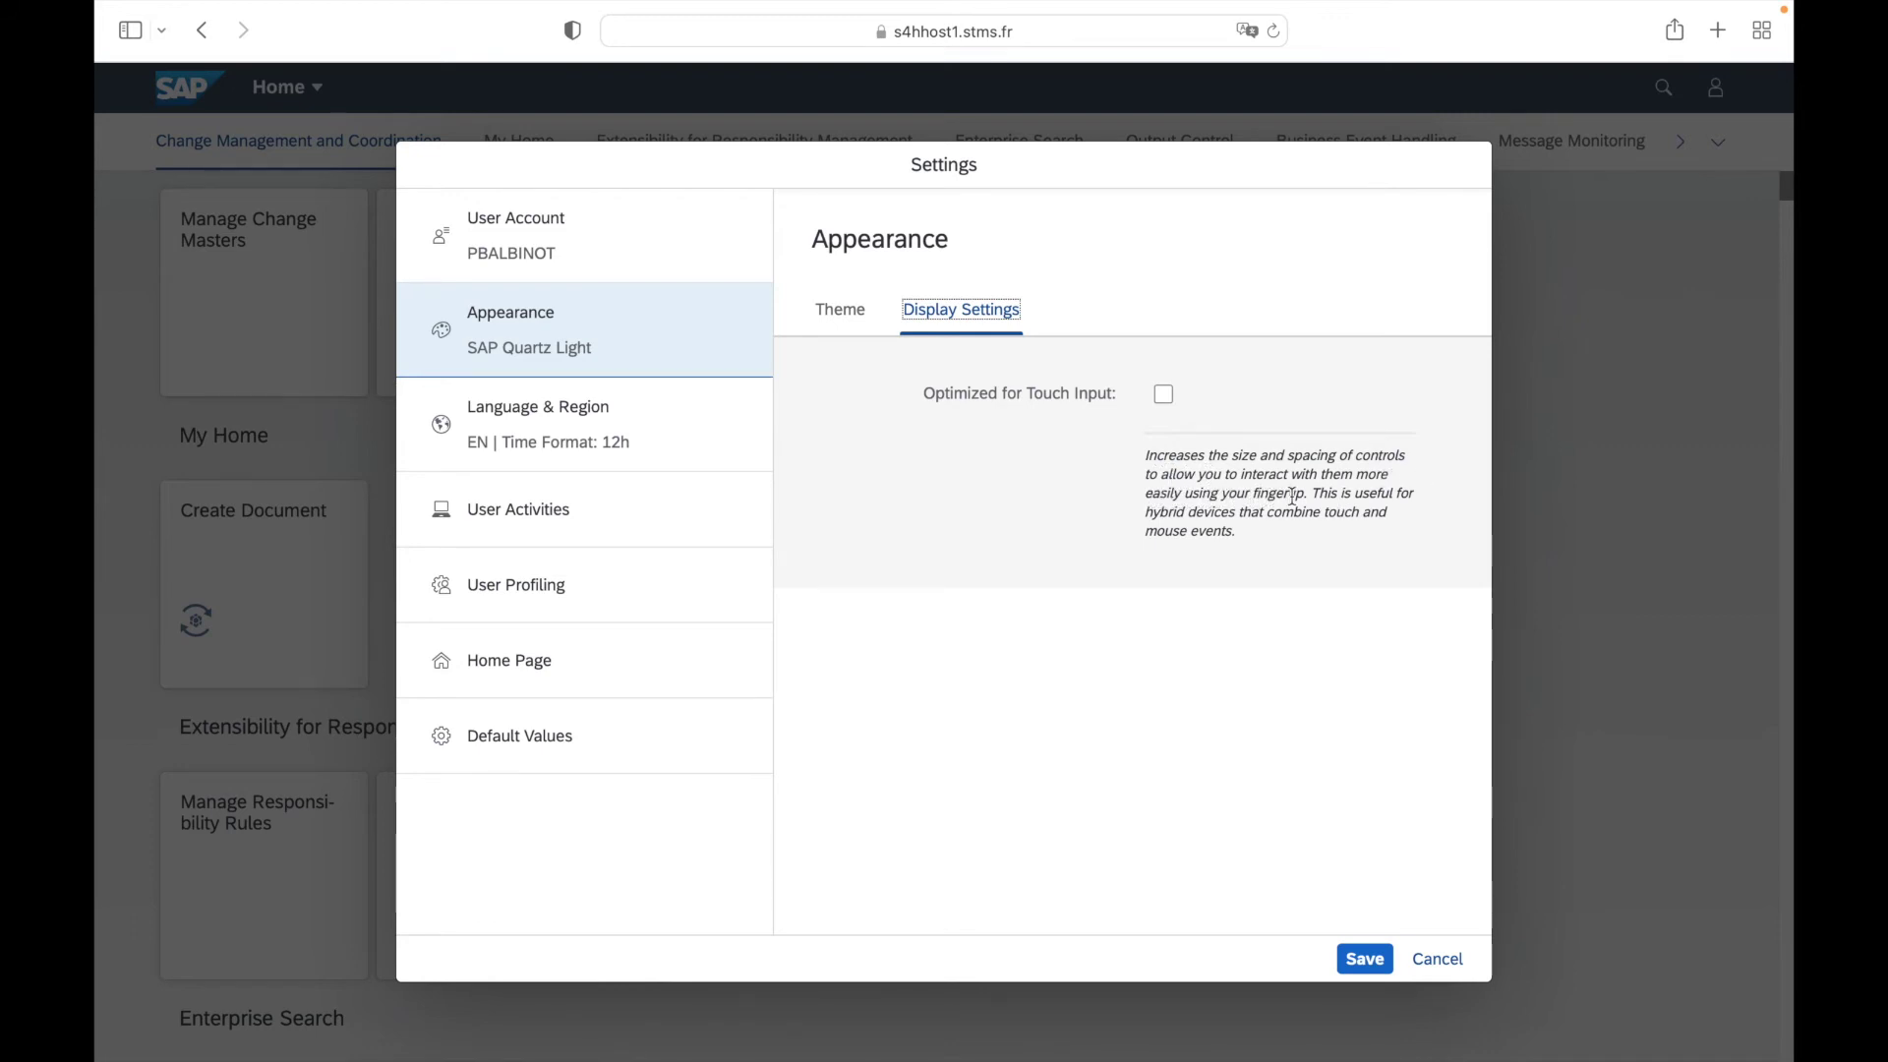
# Examine the available languages and the date format in the Language & Region settings.
pyautogui.click(623, 450)
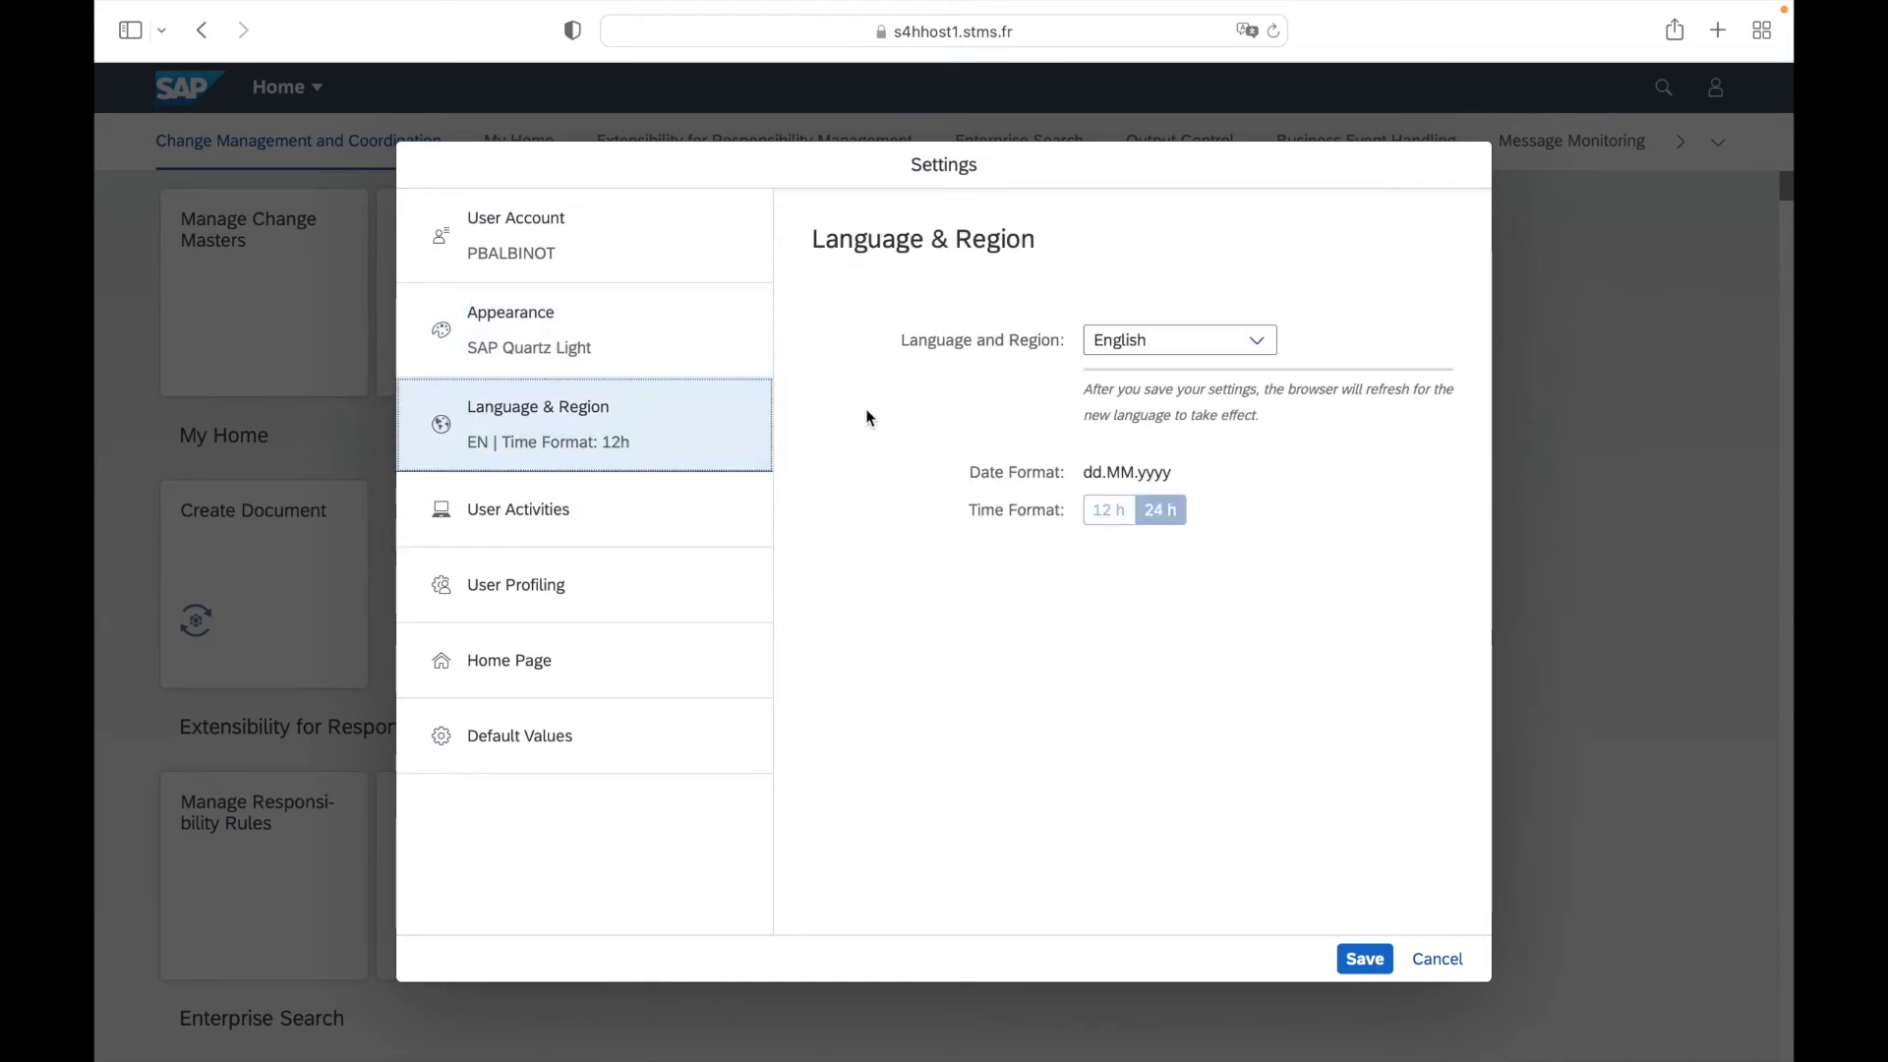
pyautogui.click(1274, 344)
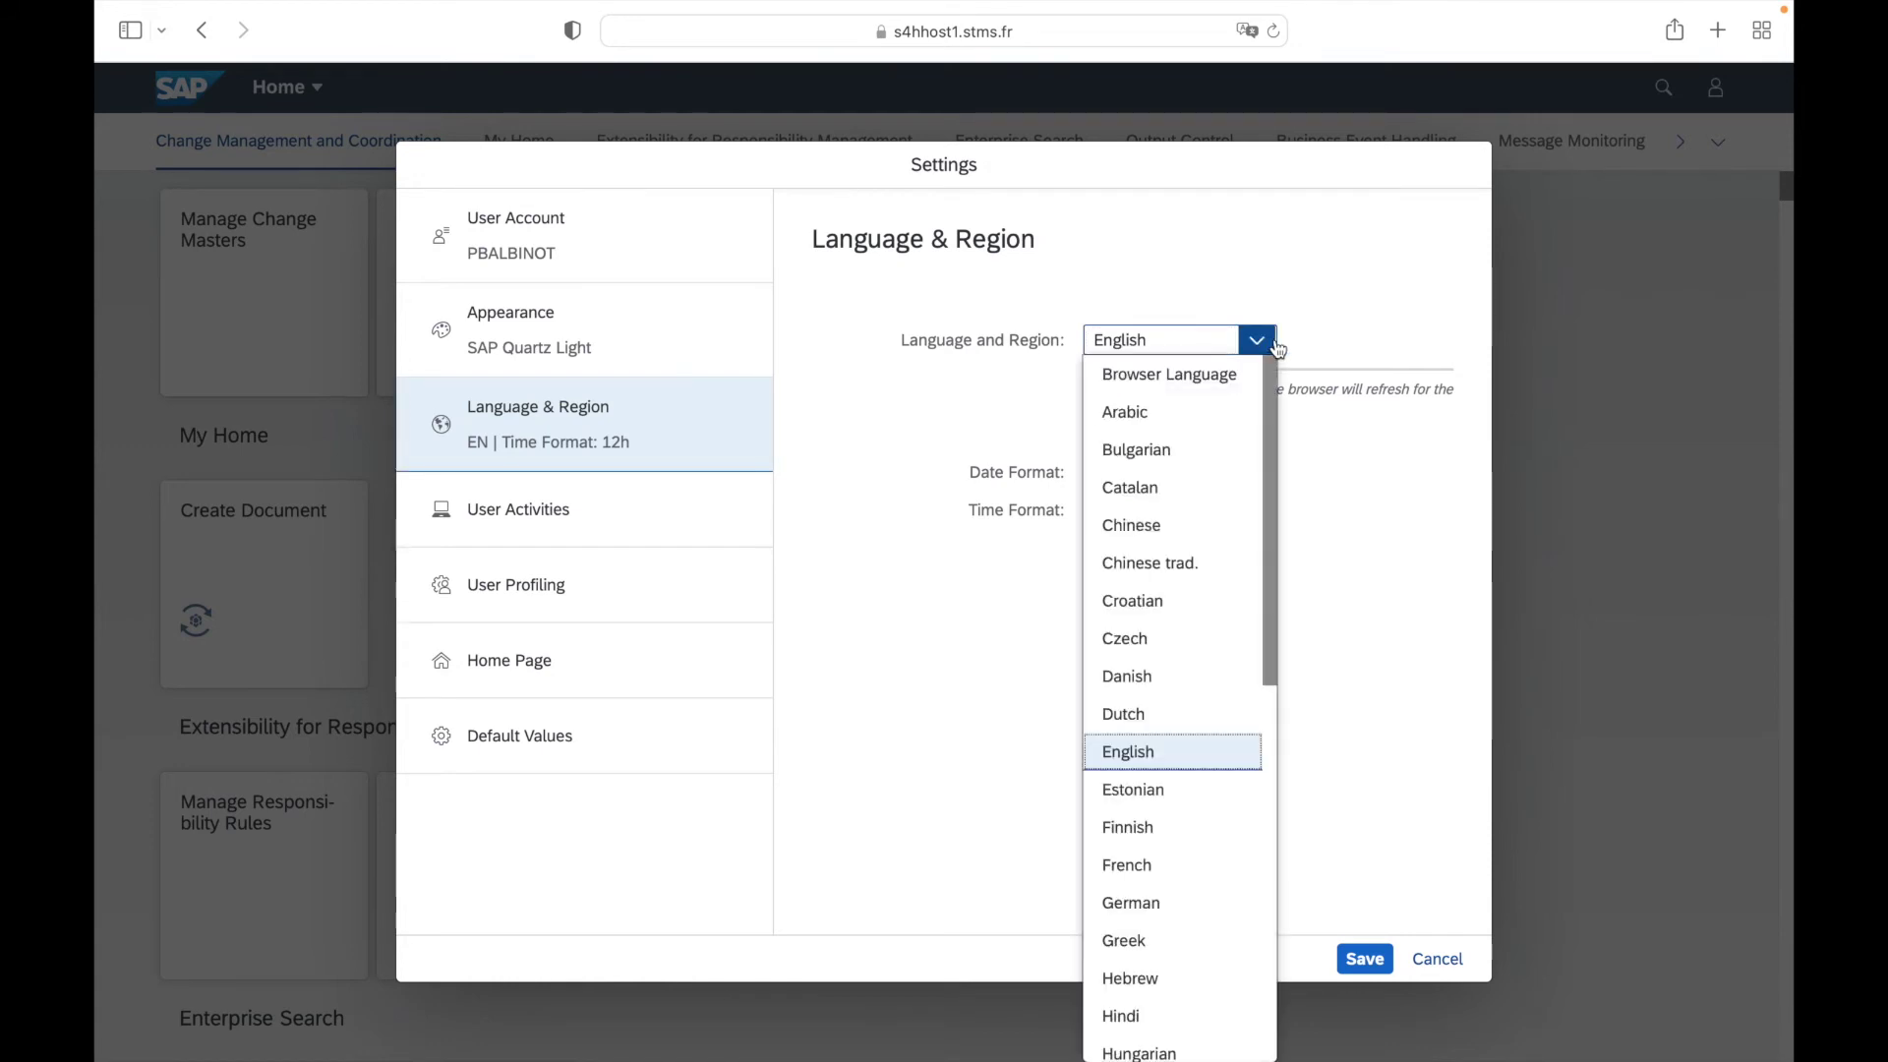
pyautogui.click(1262, 265)
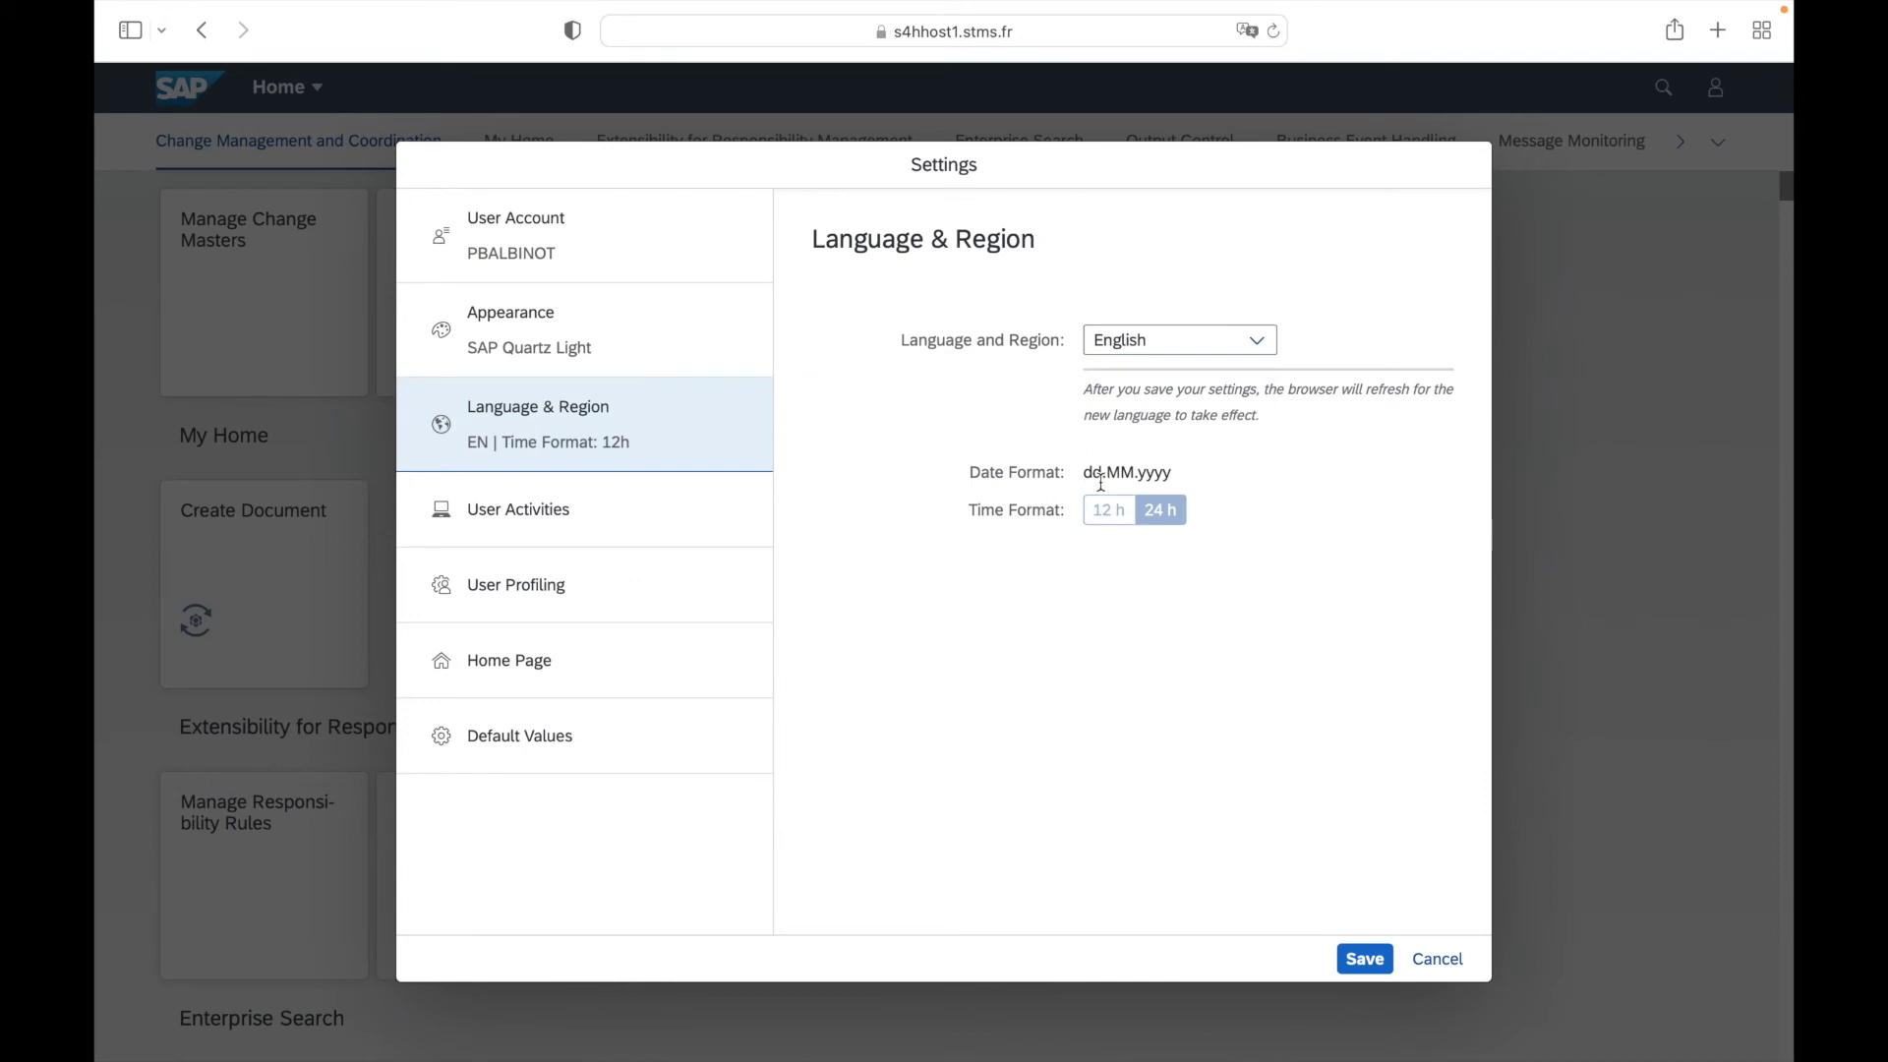
pyautogui.moveTo(1082, 474); pyautogui.dragTo(1187, 474)
pyautogui.click(1187, 474)
# Review the User Activities tracking options and the Default Values fields for Controlling, such as Cost center.
pyautogui.click(568, 528)
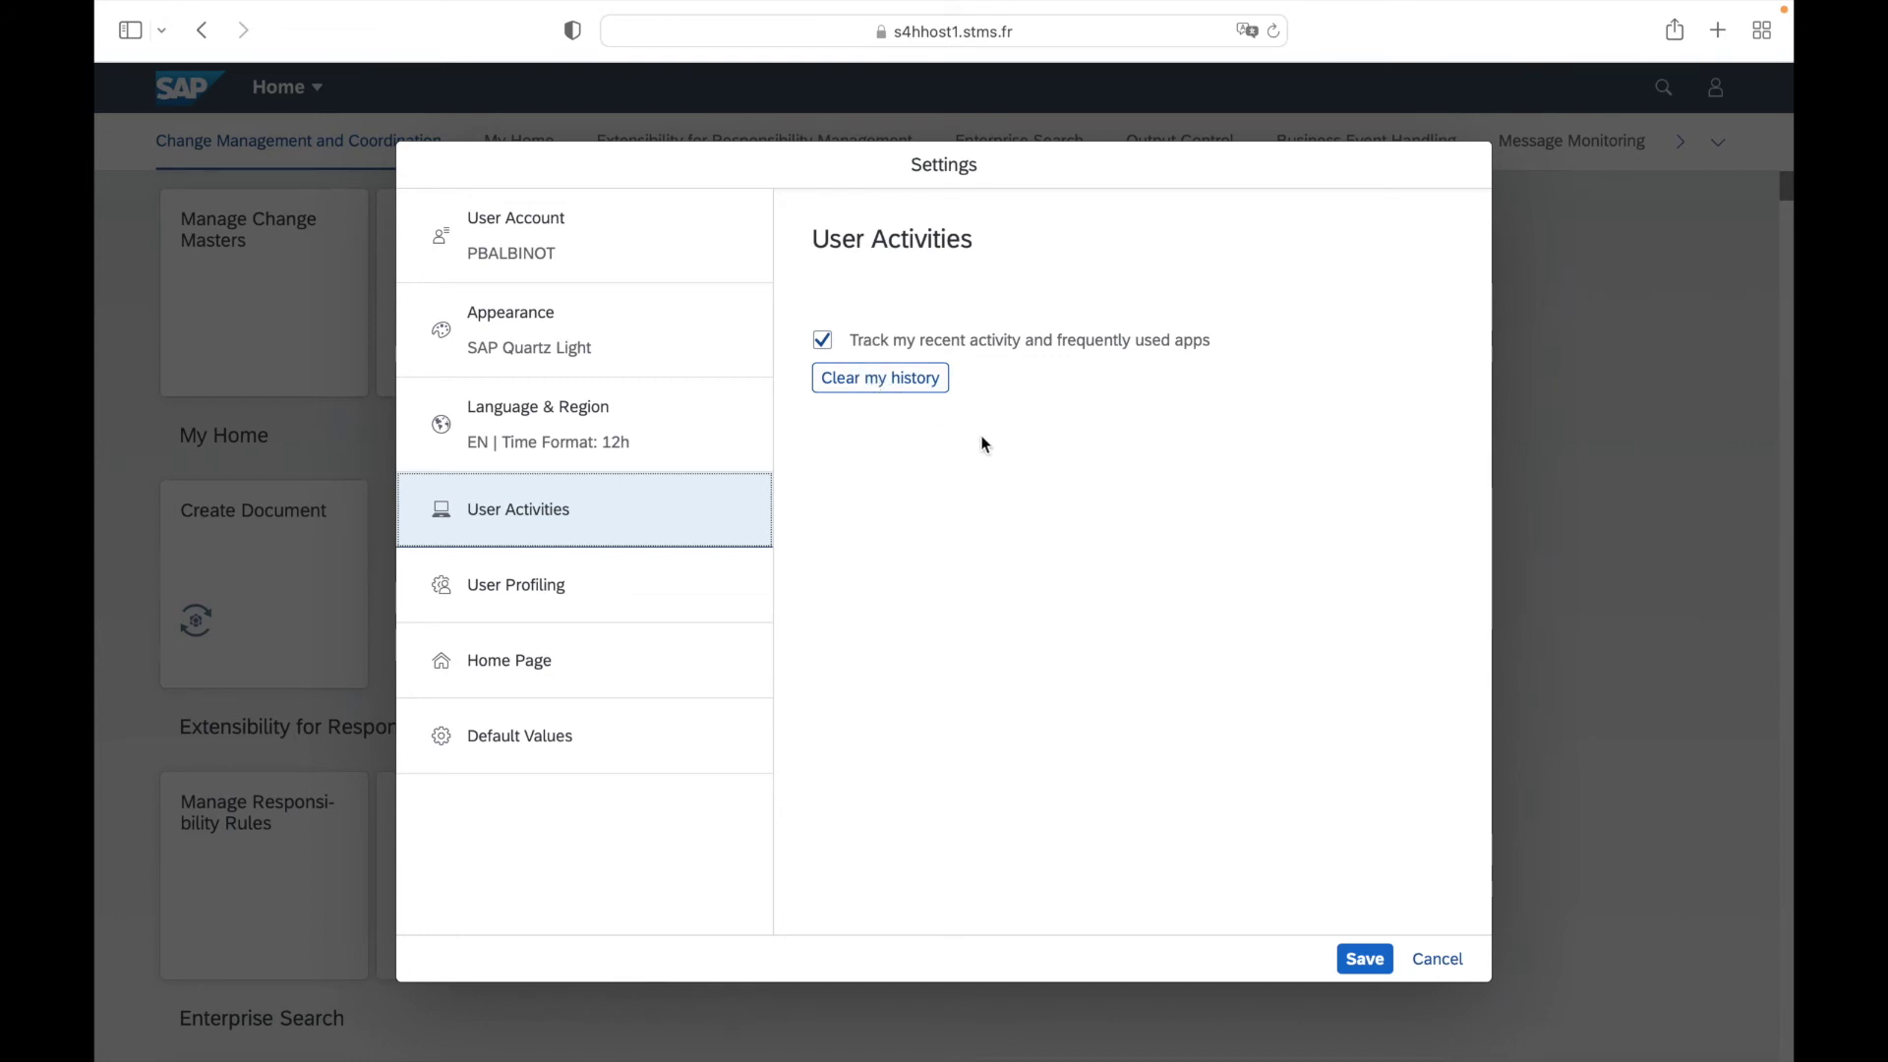
pyautogui.click(512, 752)
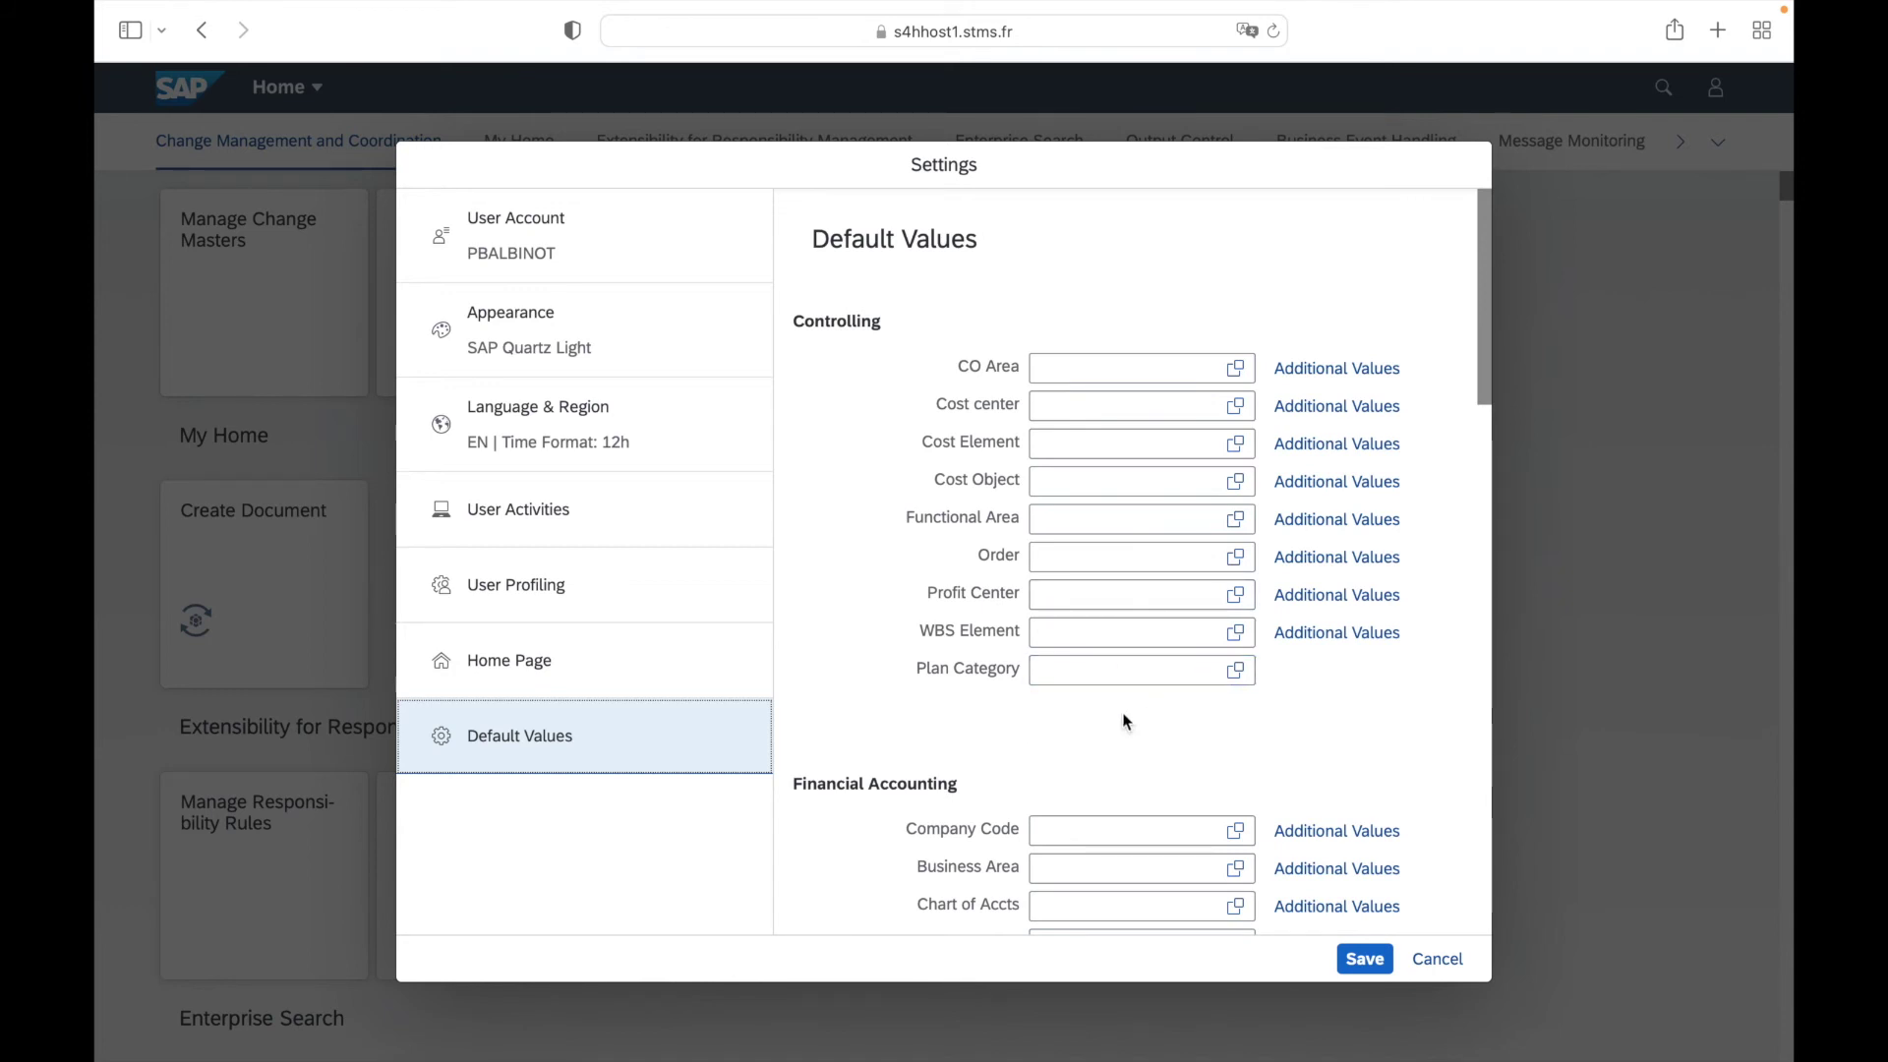
pyautogui.click(1067, 408)
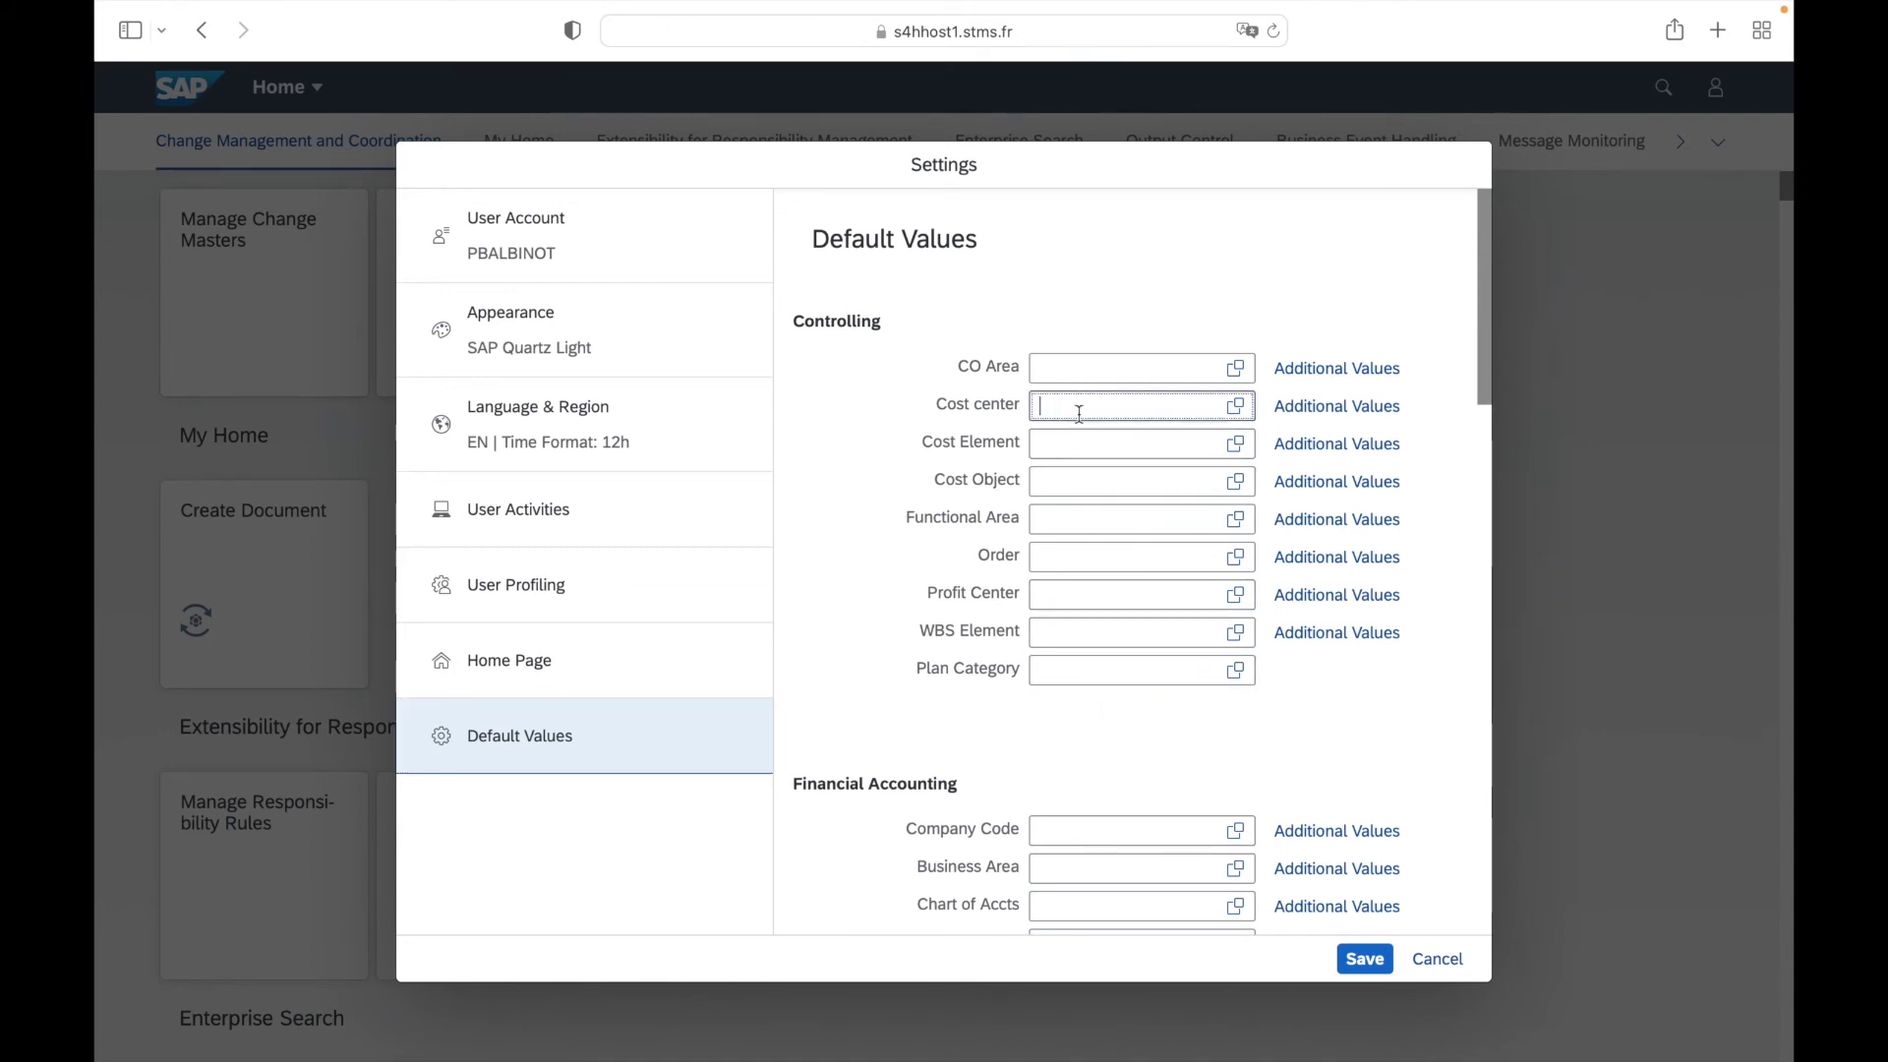
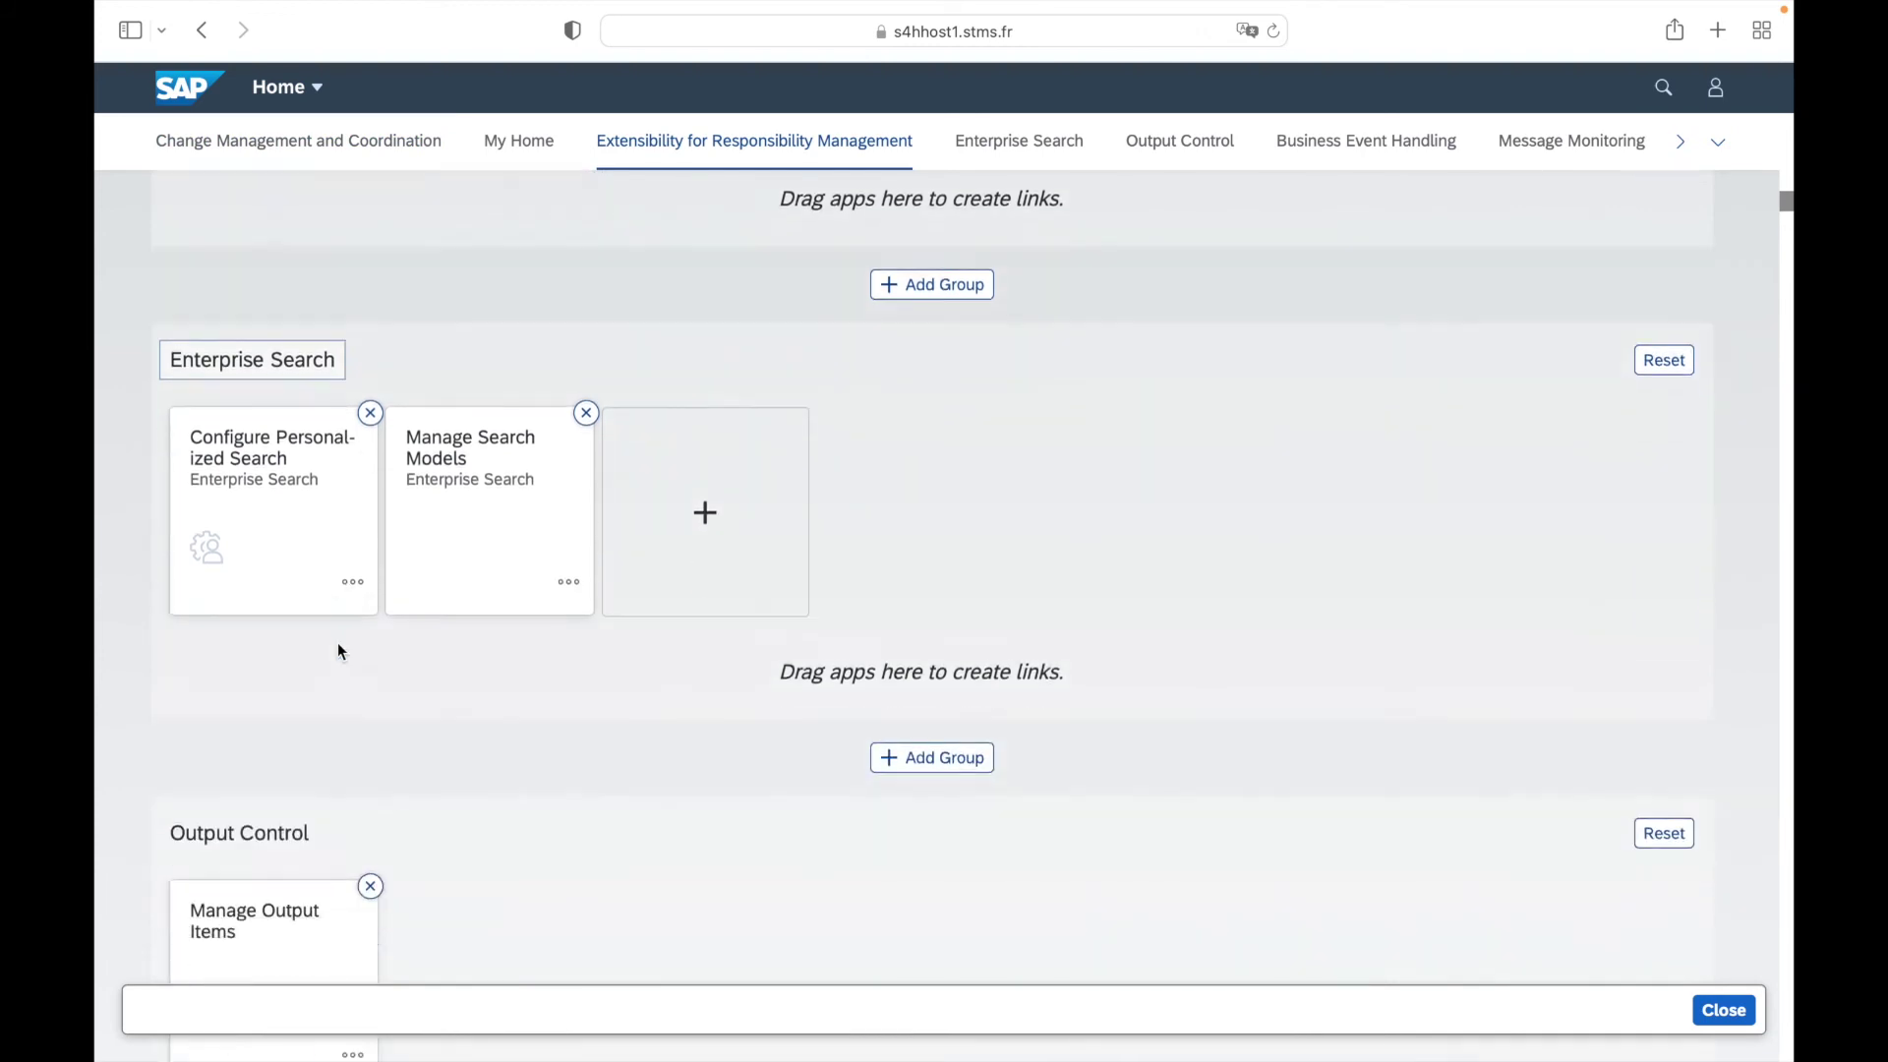
# Start adding an app to the My Home group in home page editing, and search the catalog for "create order".
pyautogui.scroll(-5, 232, 697)
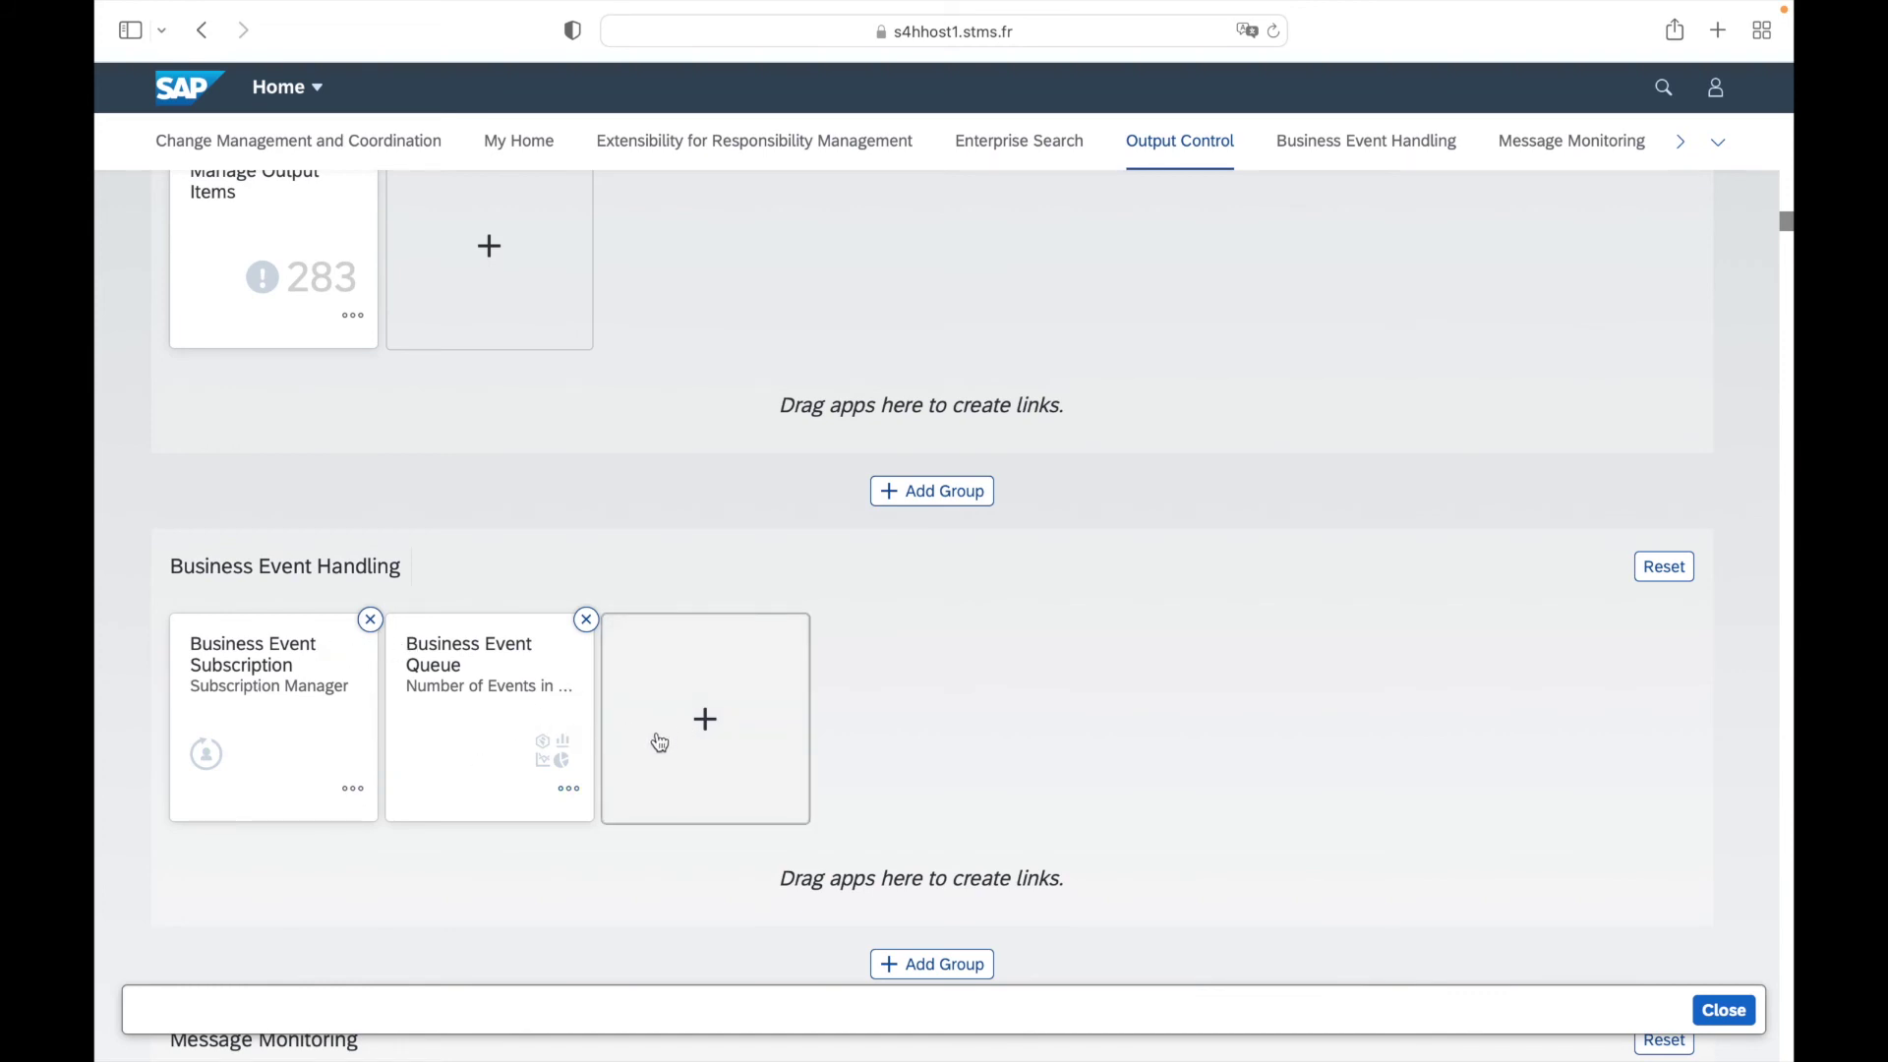
pyautogui.scroll(3, 785, 733)
pyautogui.scroll(15, 784, 734)
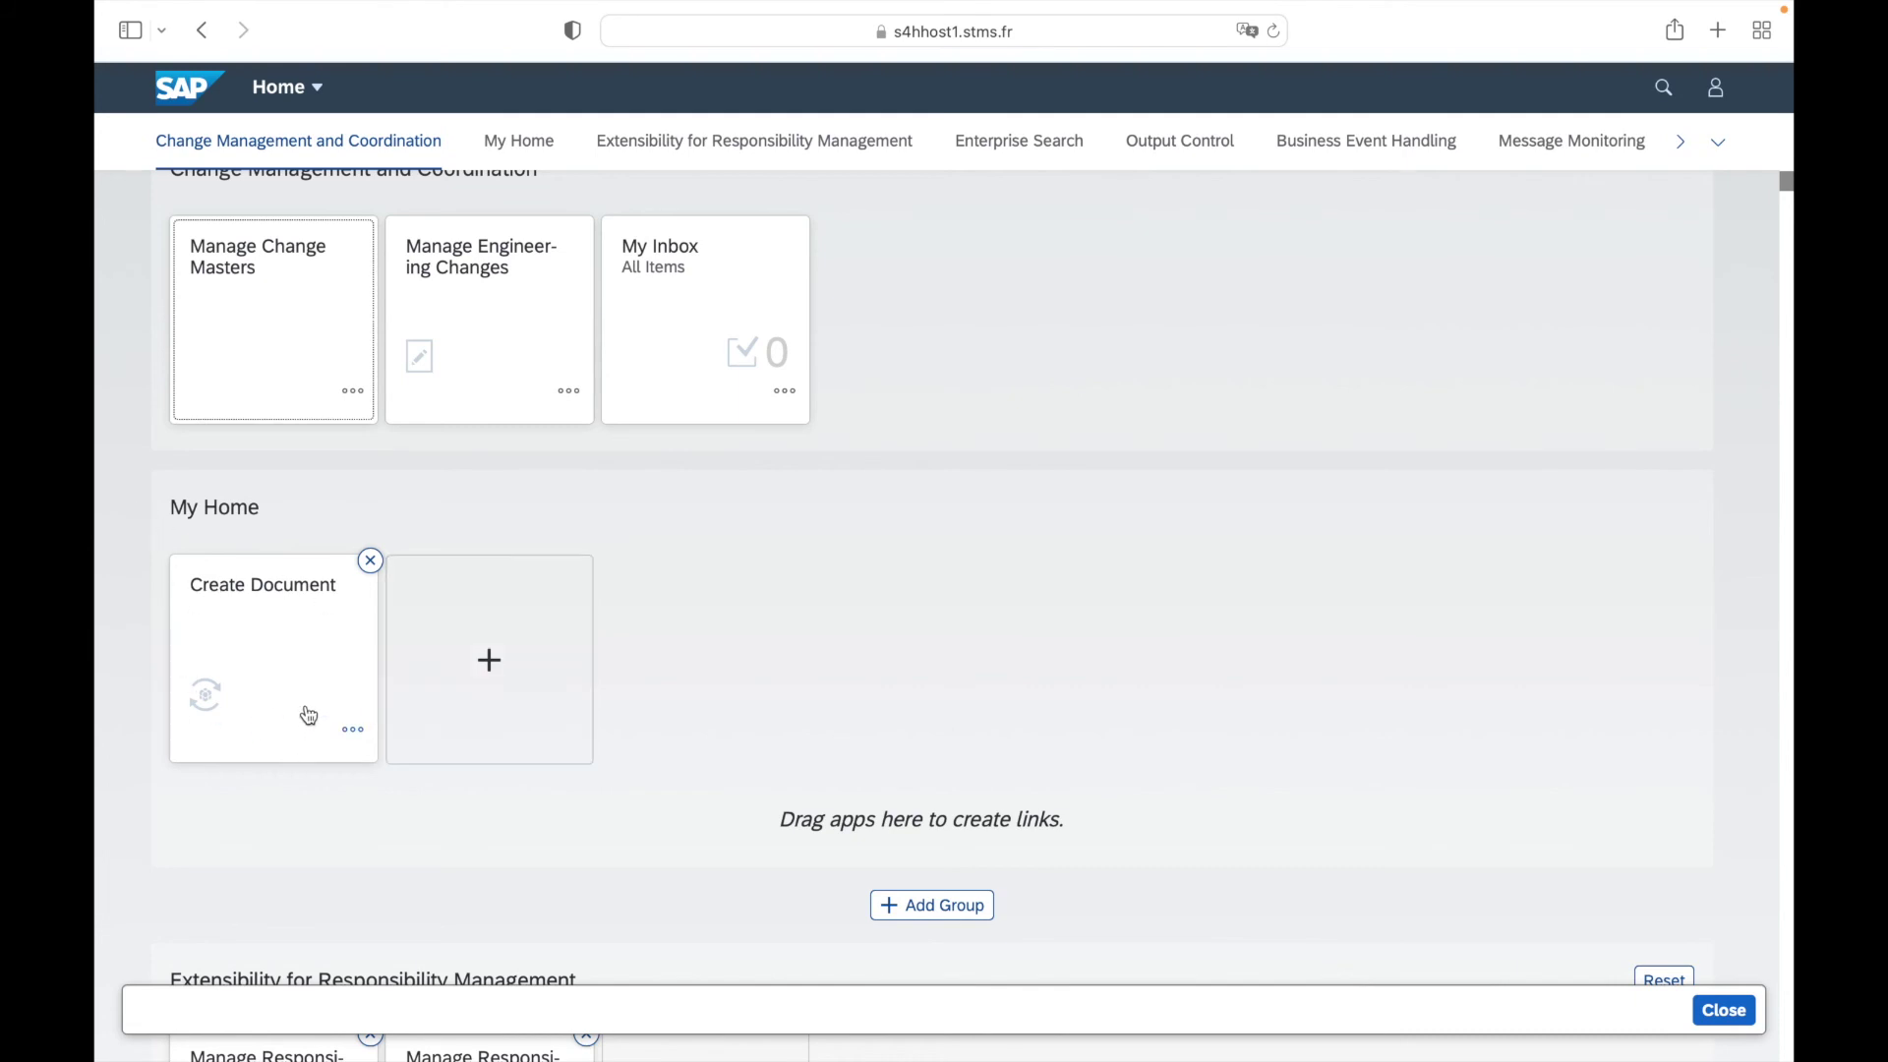
pyautogui.click(492, 671)
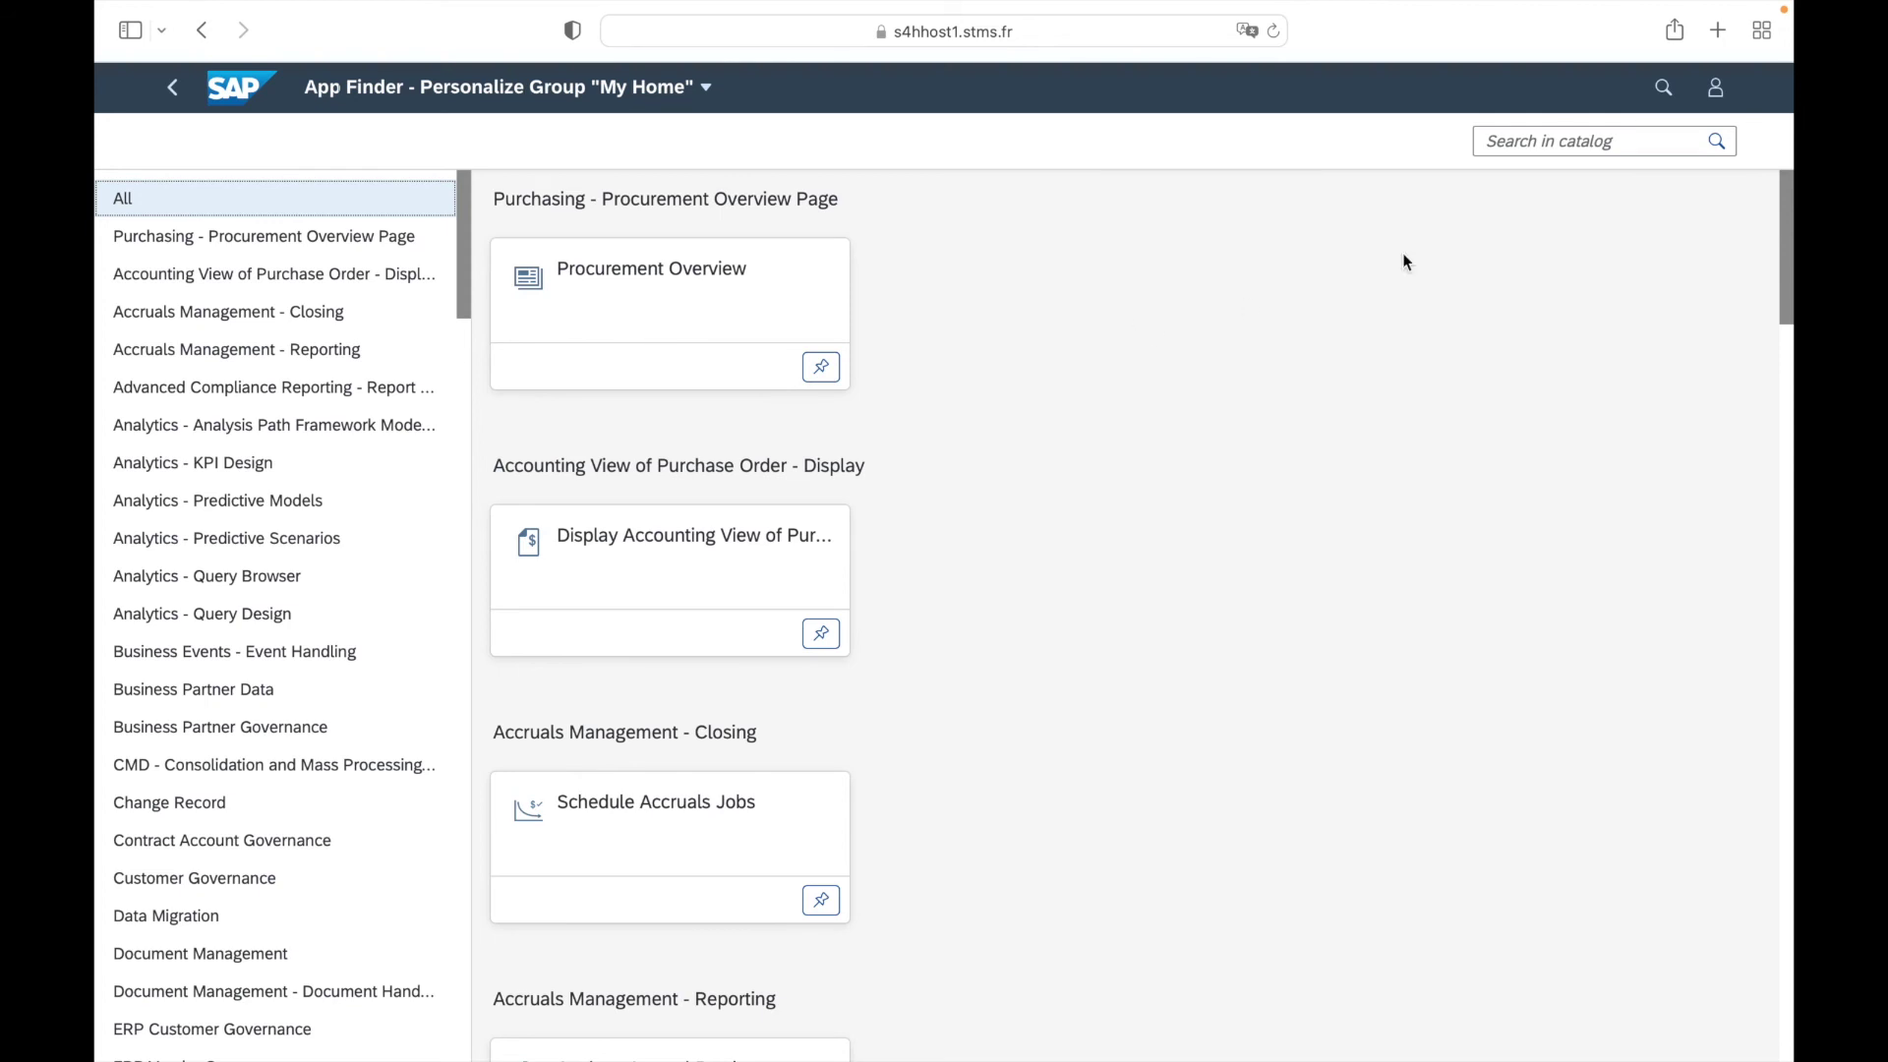
pyautogui.click(1505, 145)
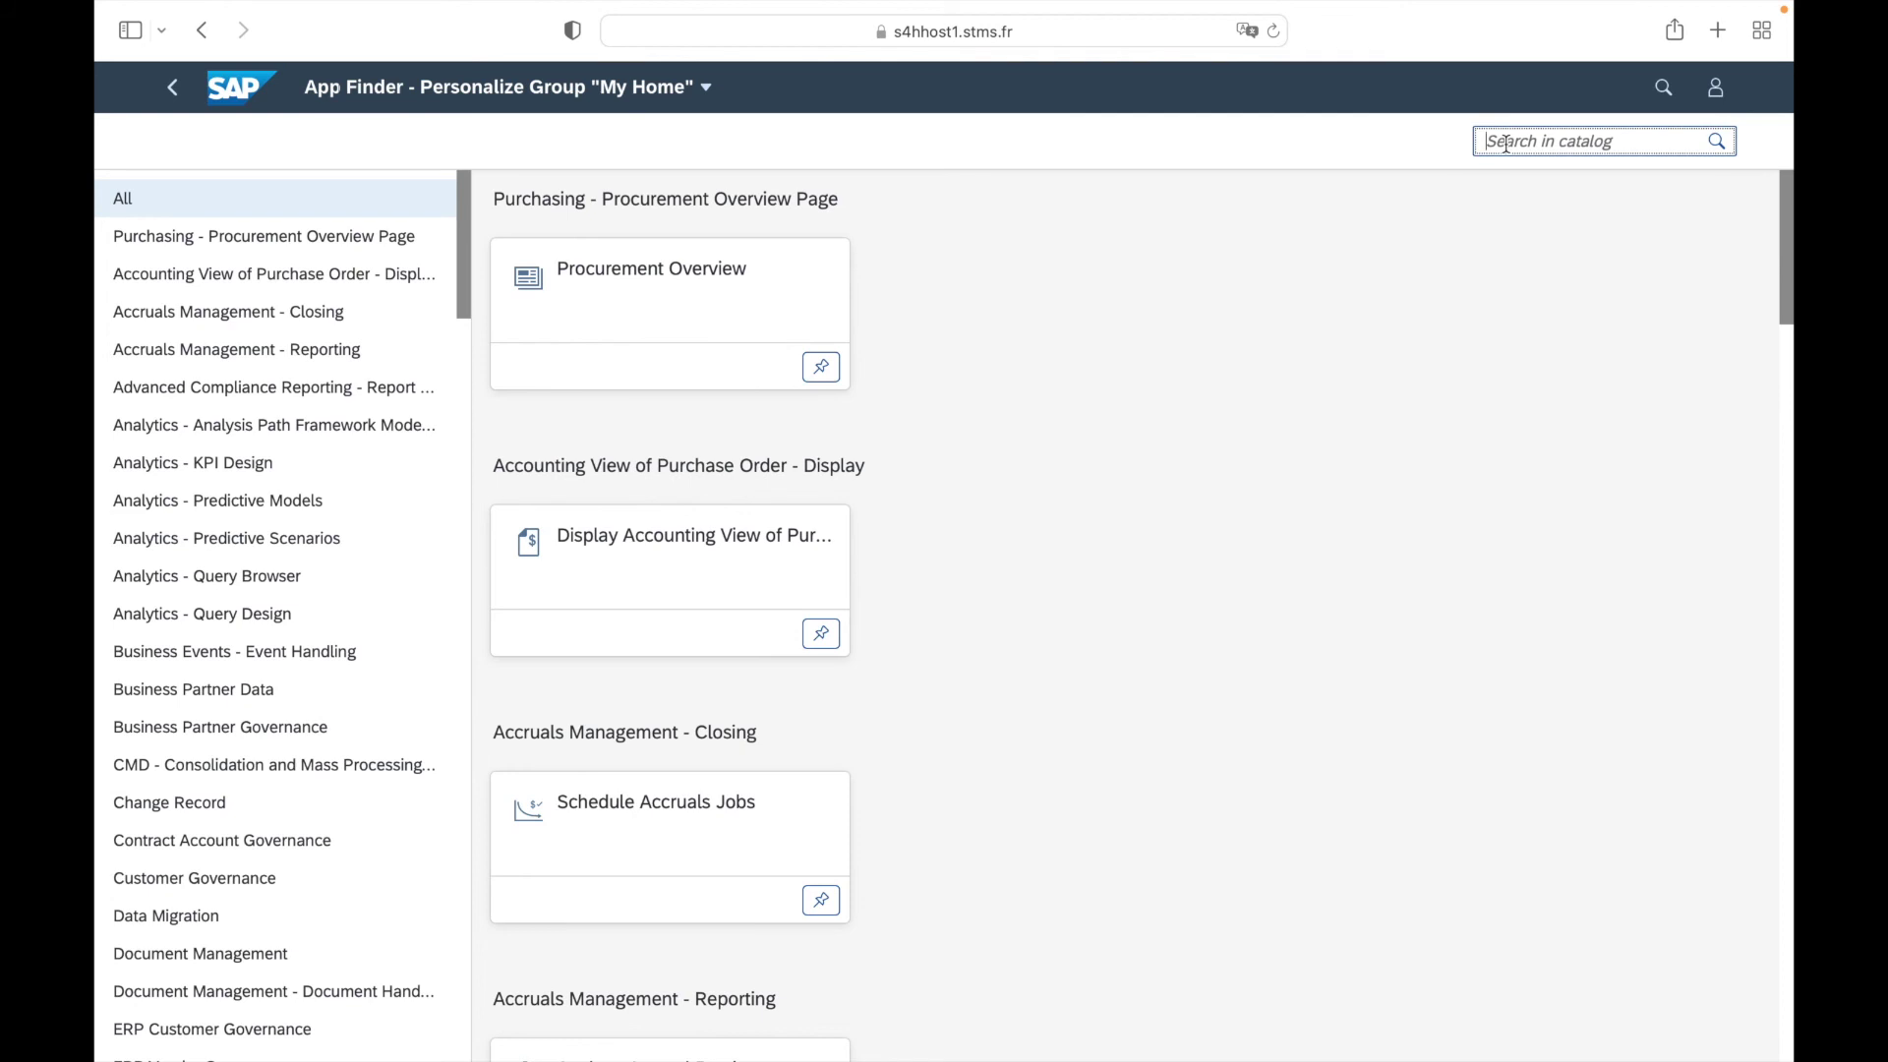
pyautogui.write('create order')
pyautogui.press('Return')
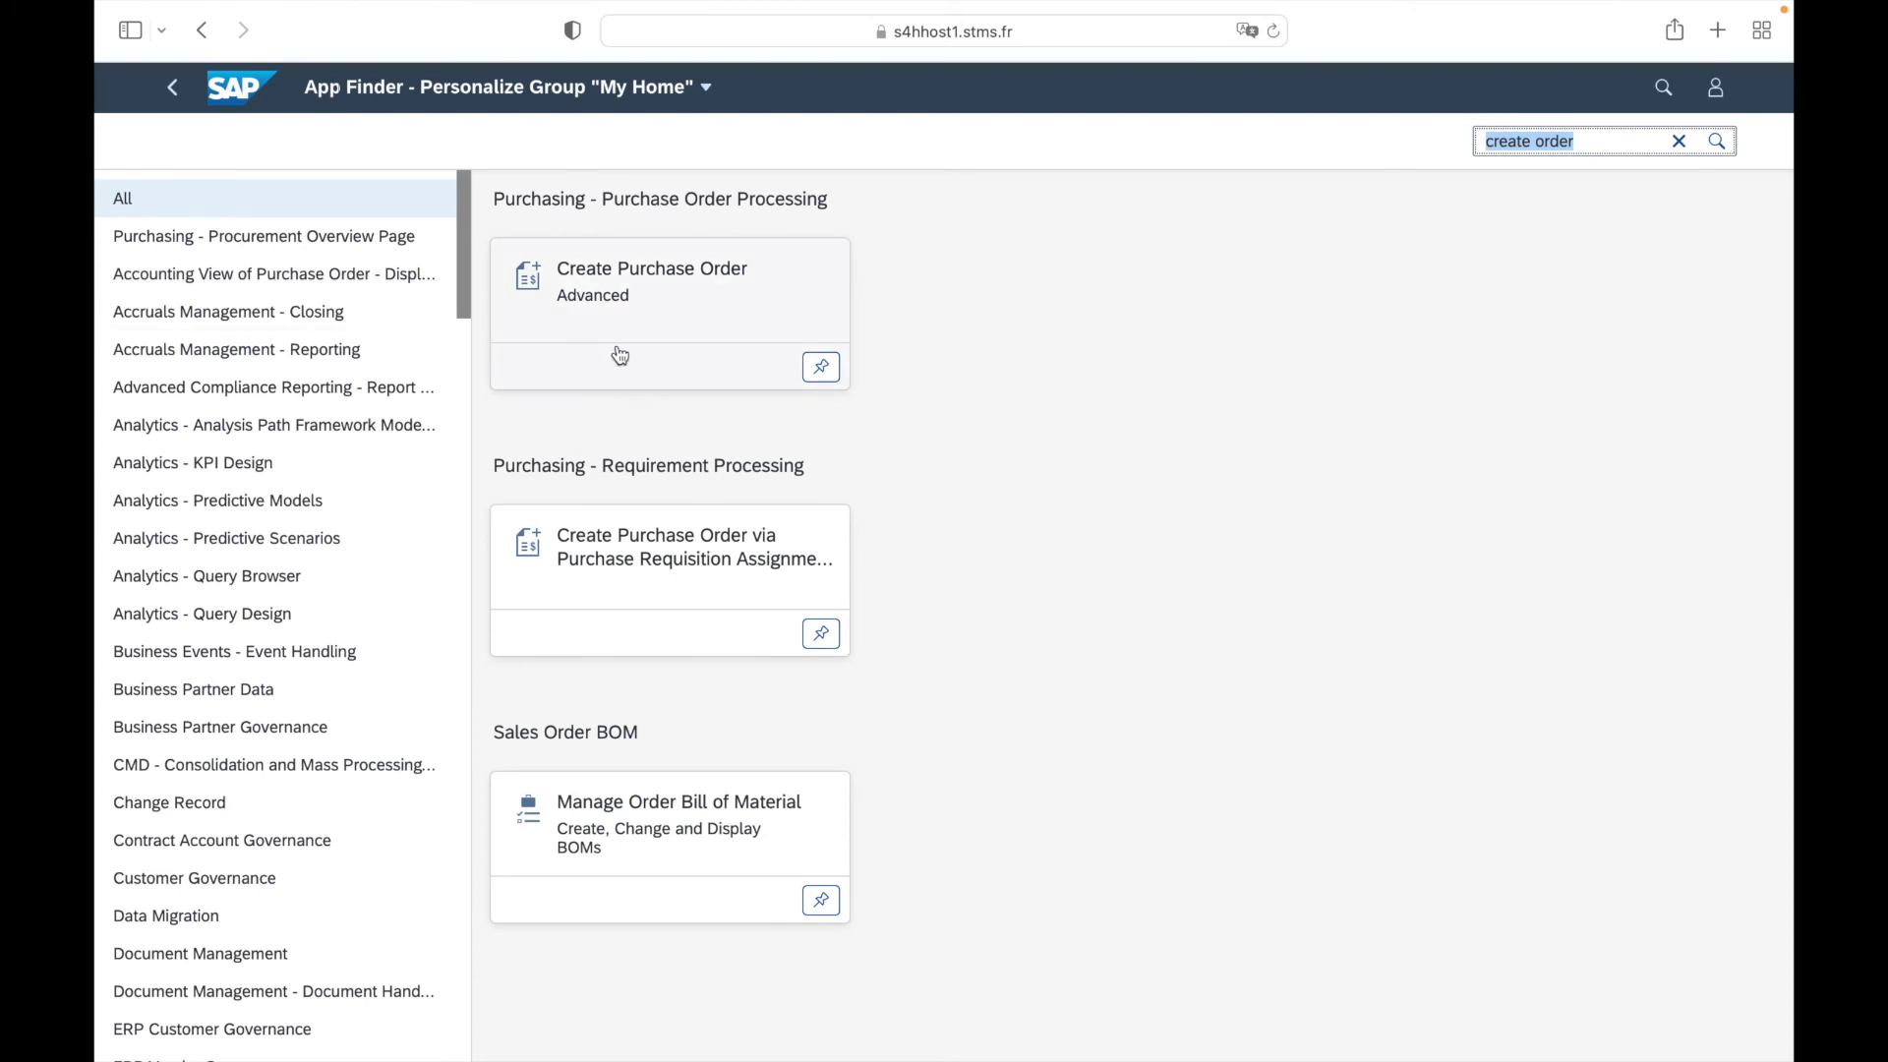
# Pin the Create Purchase Order (Advanced) app to the My Home group and finish editing the home page.
pyautogui.click(822, 370)
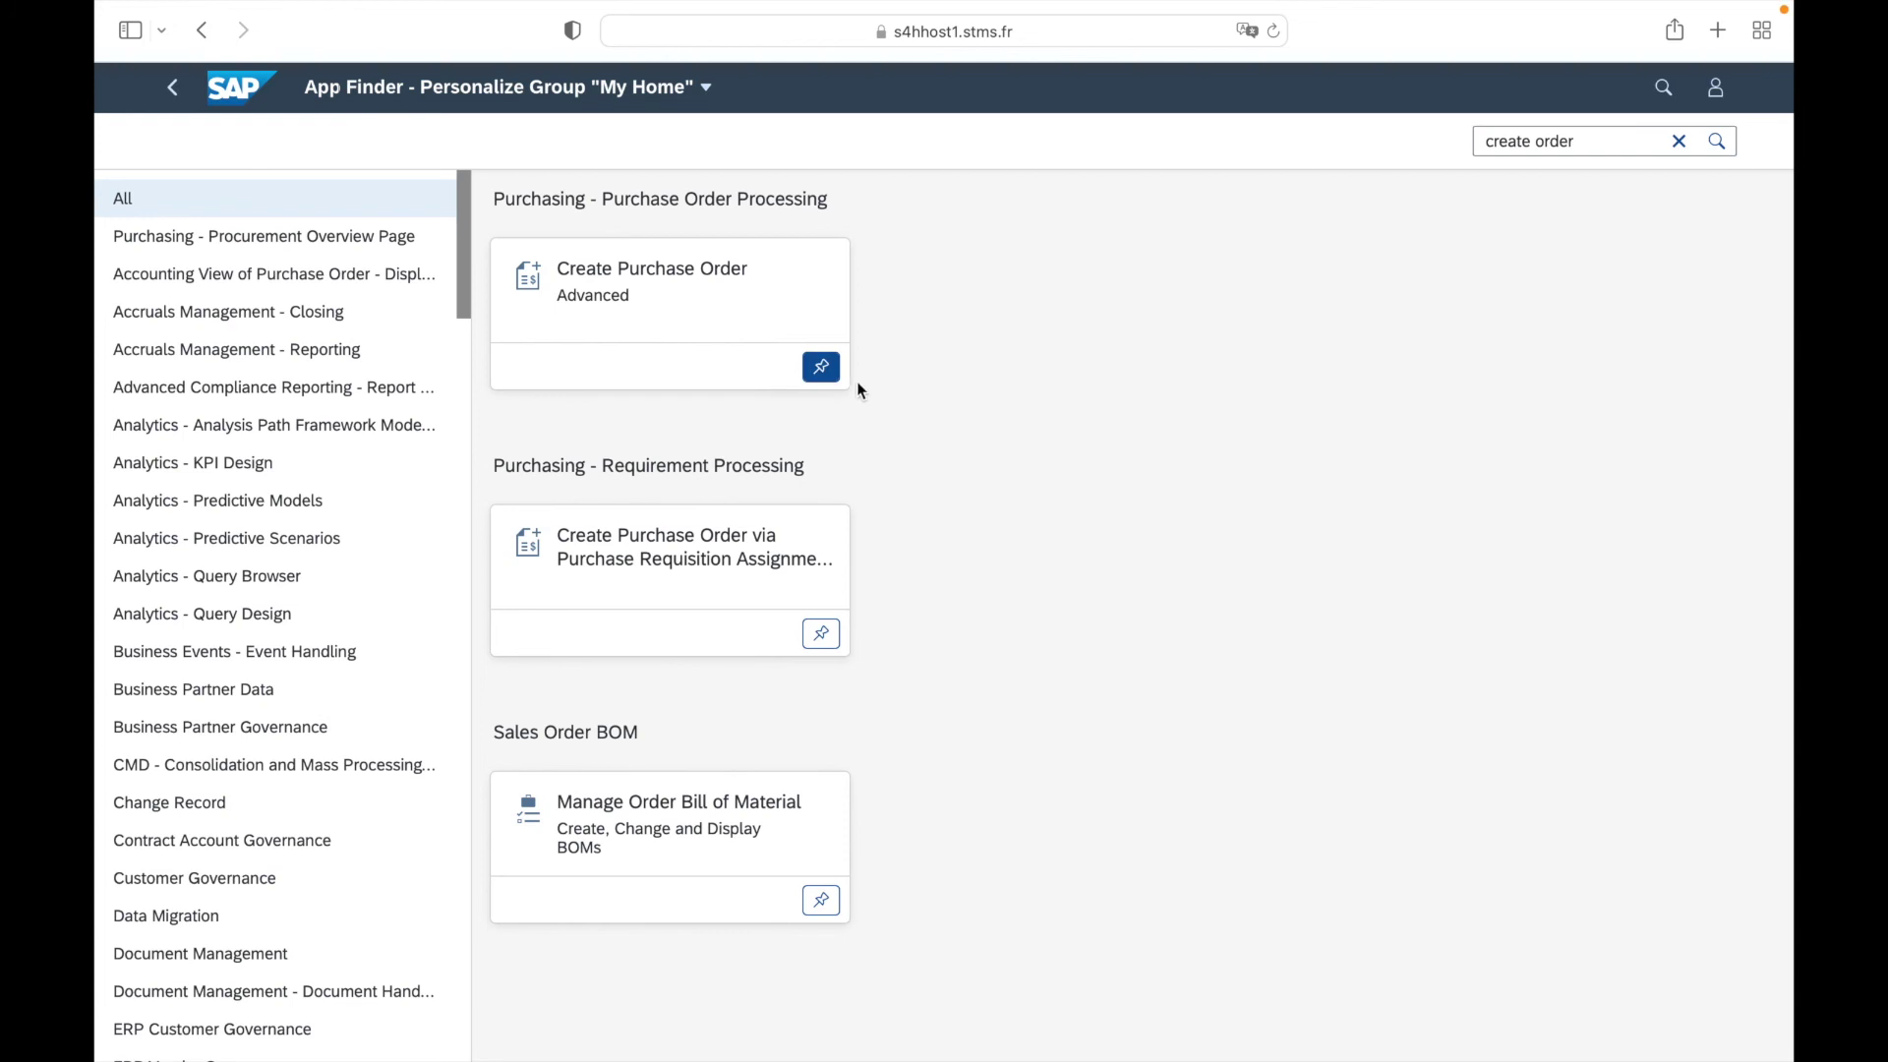
pyautogui.click(173, 87)
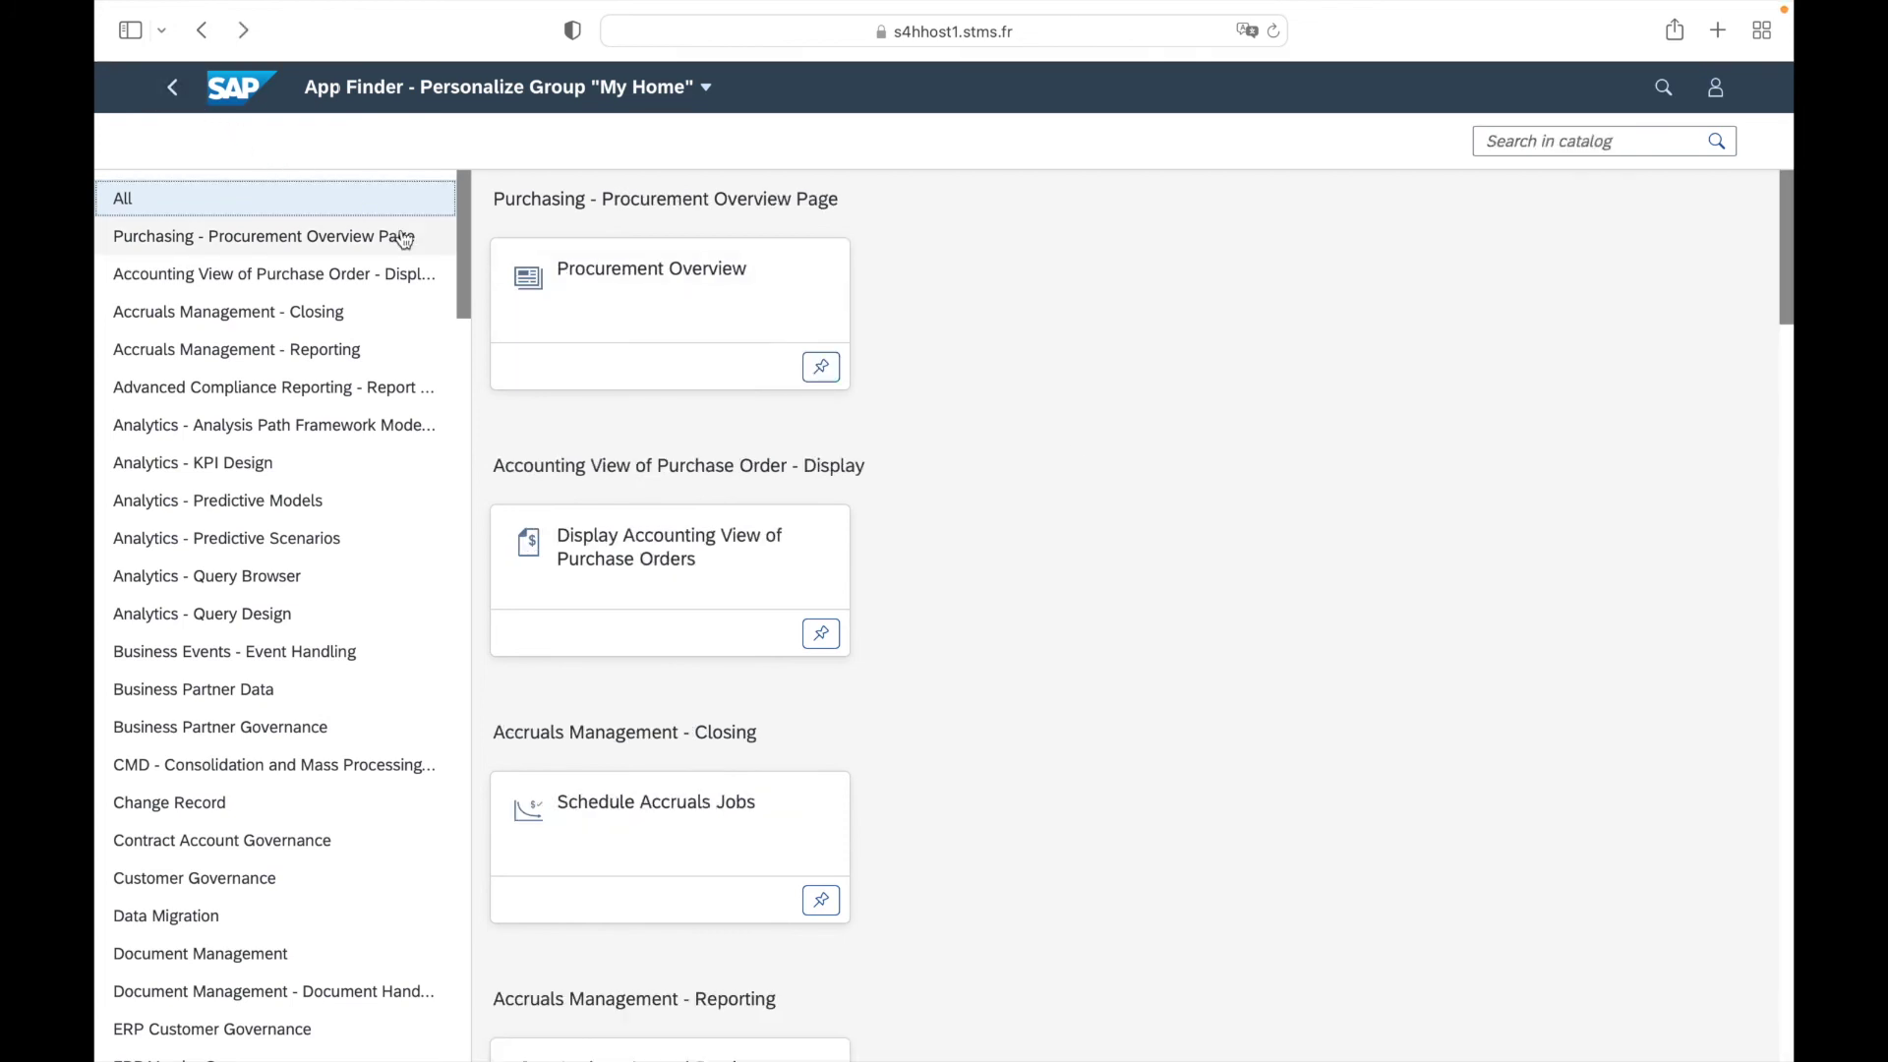
pyautogui.click(174, 88)
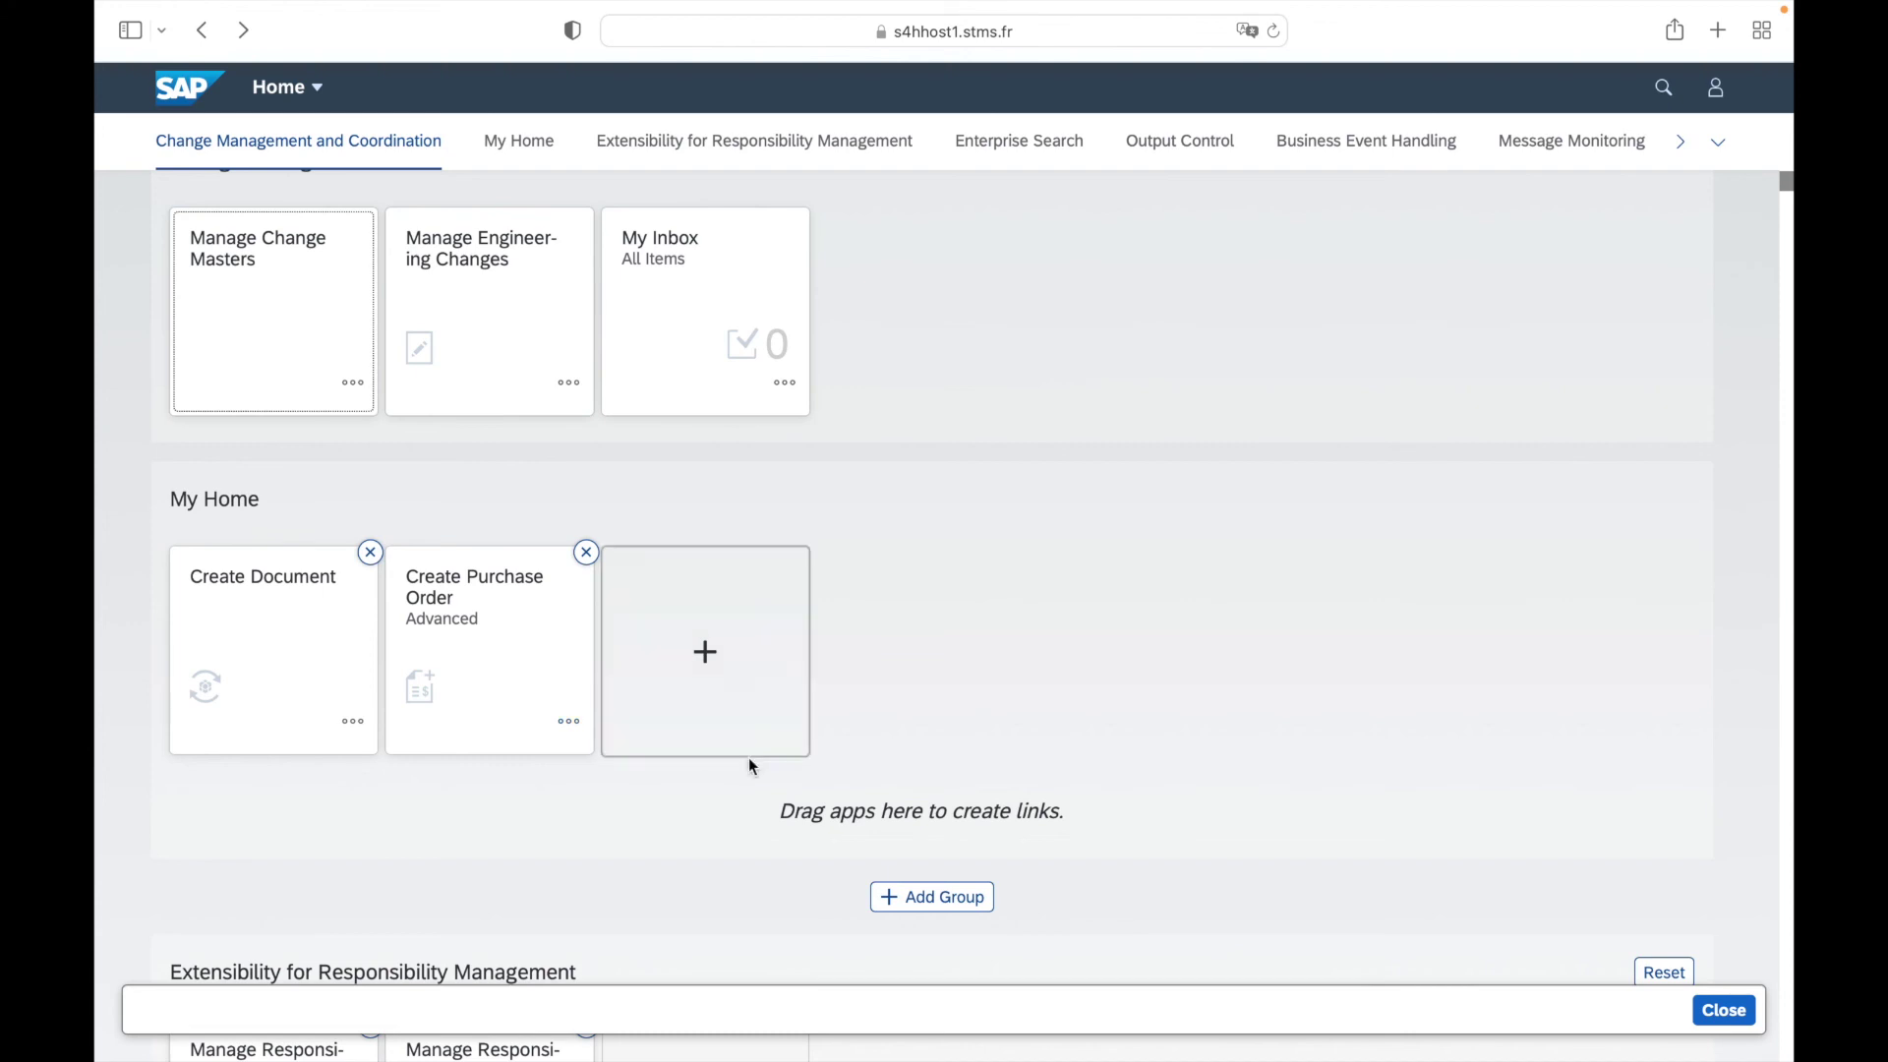
pyautogui.click(1733, 1023)
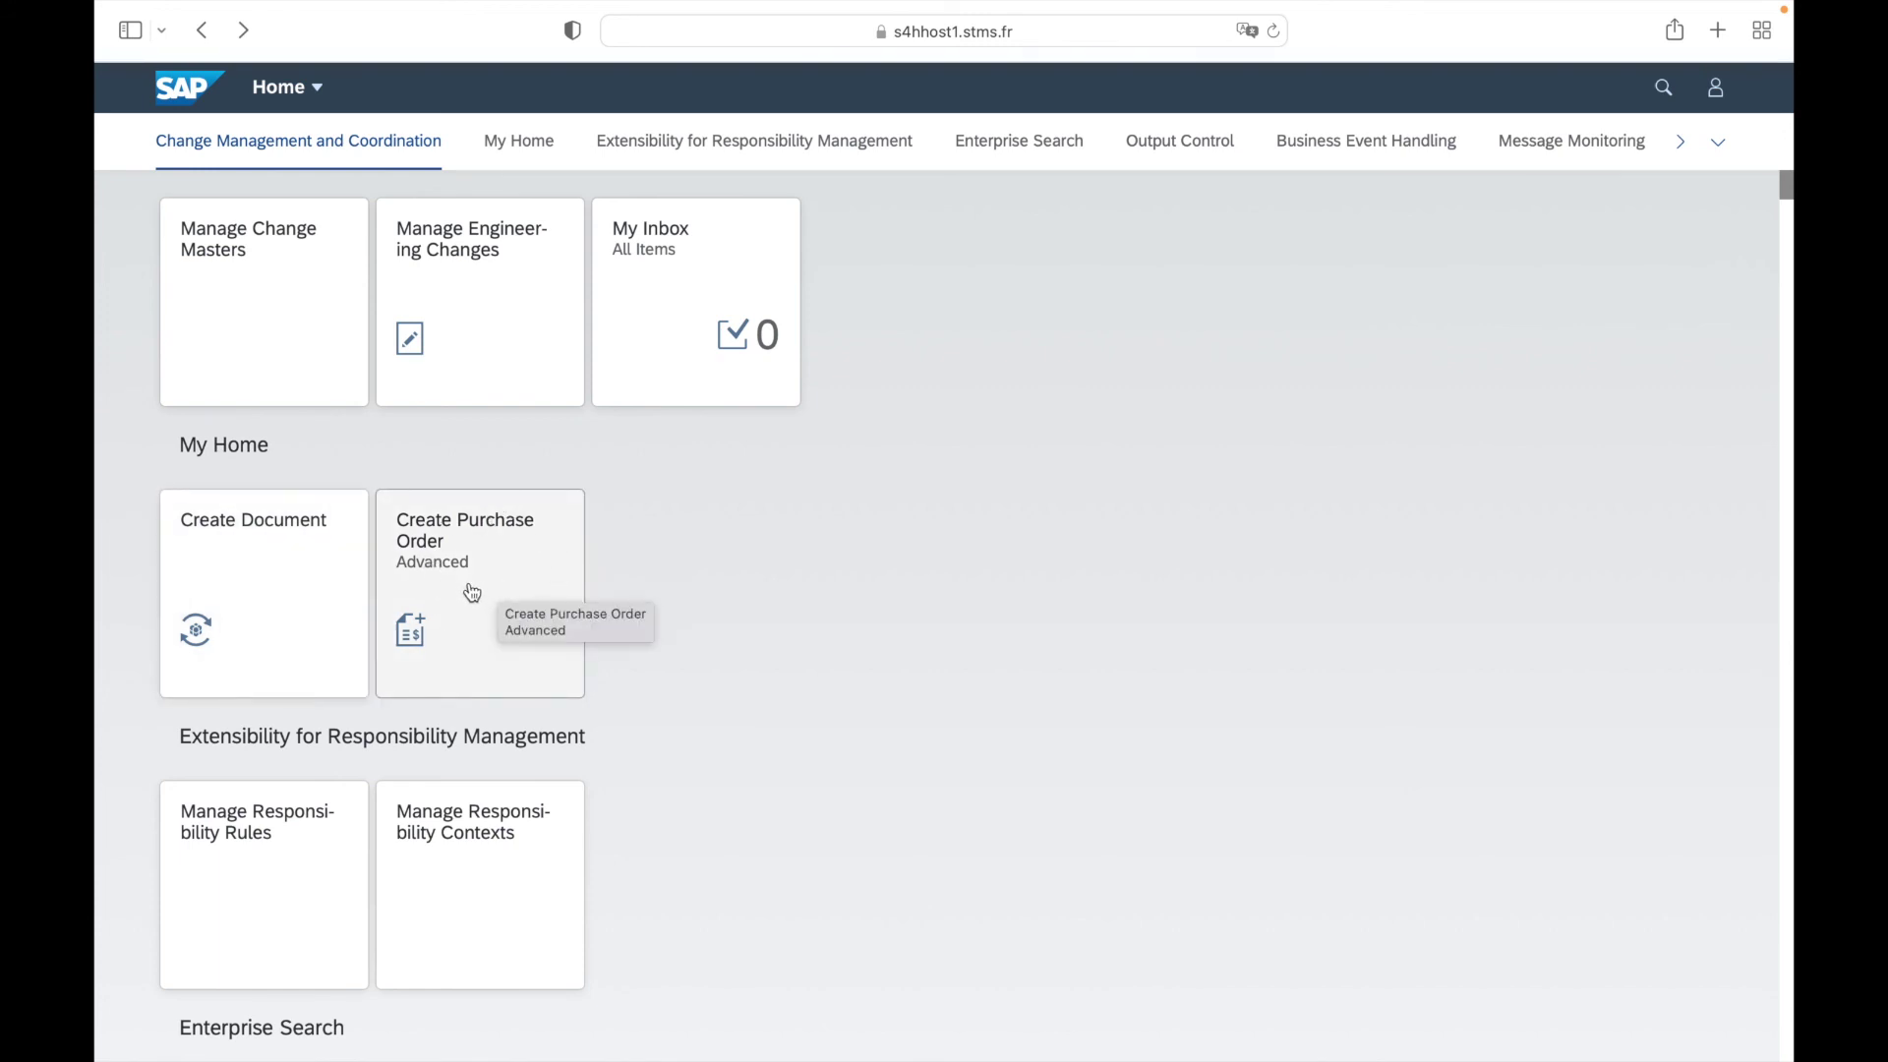
# Open the Create Purchase Order app from My Home to check it, and close its browser tab.
pyautogui.click(497, 570)
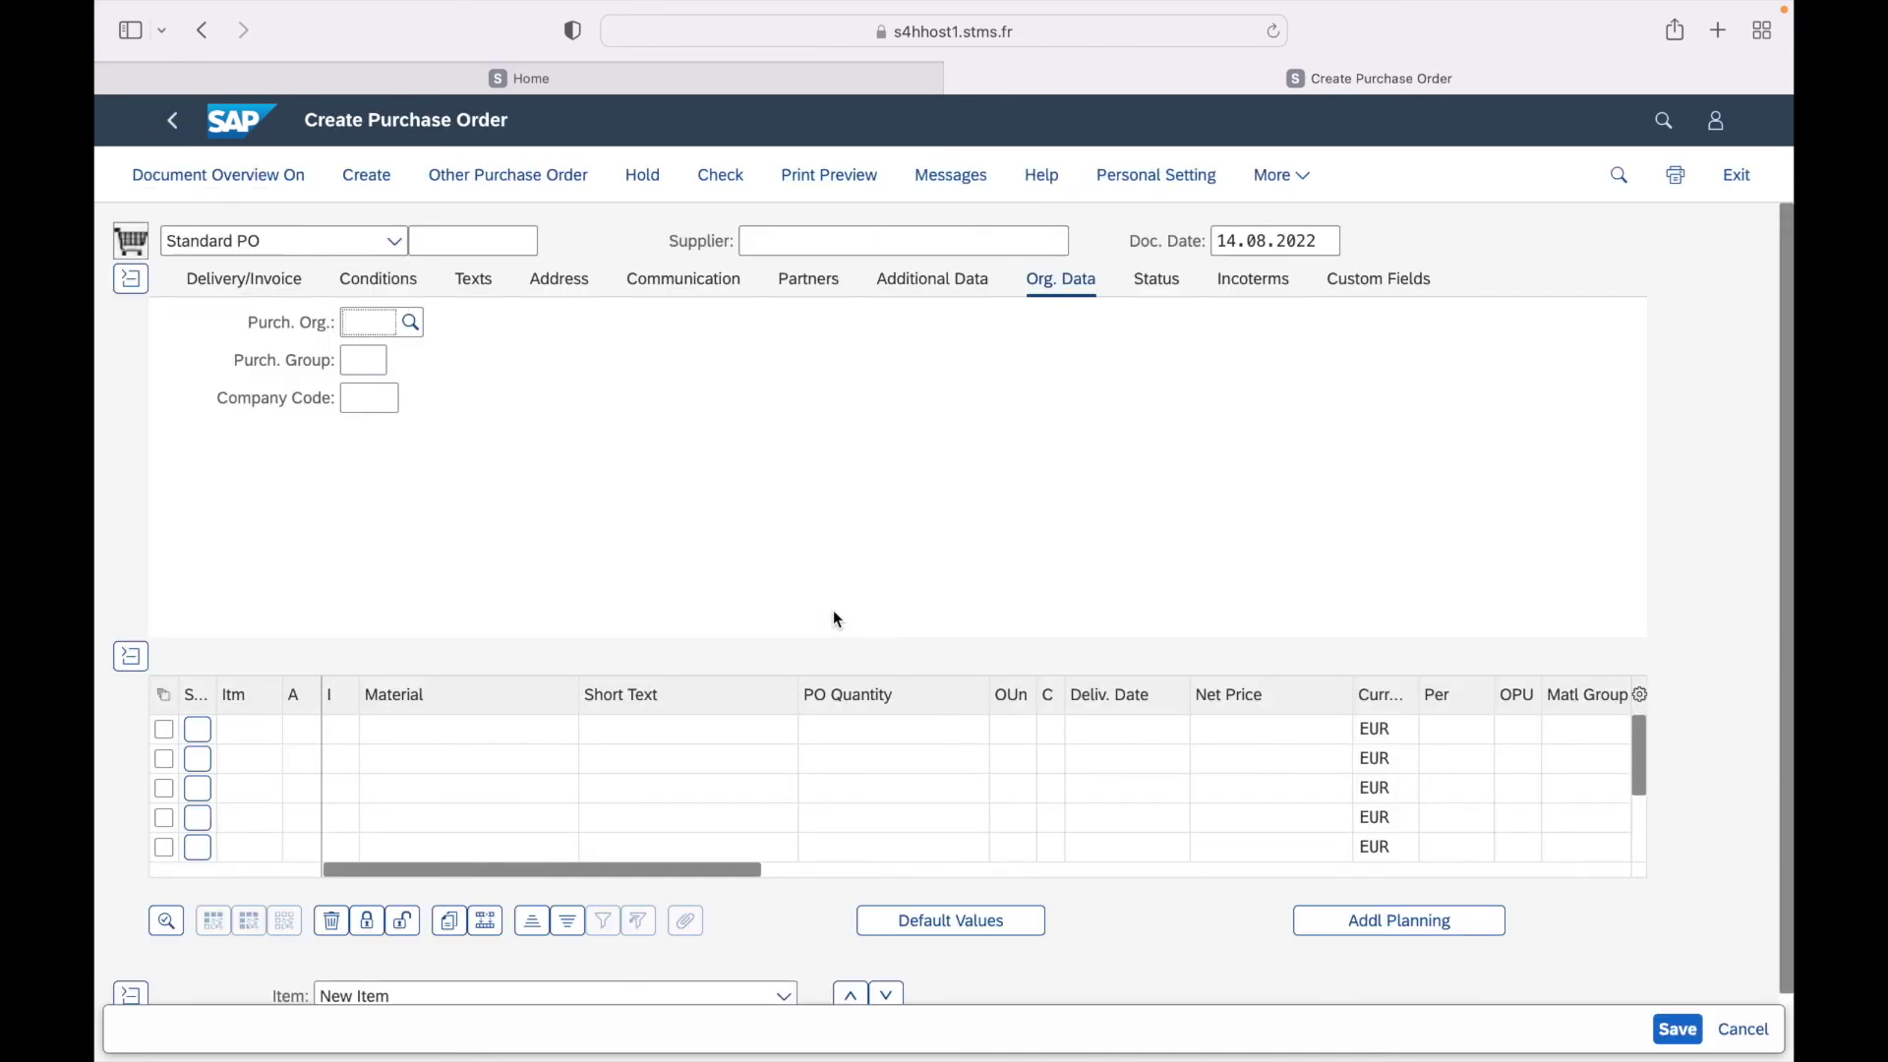
pyautogui.click(957, 79)
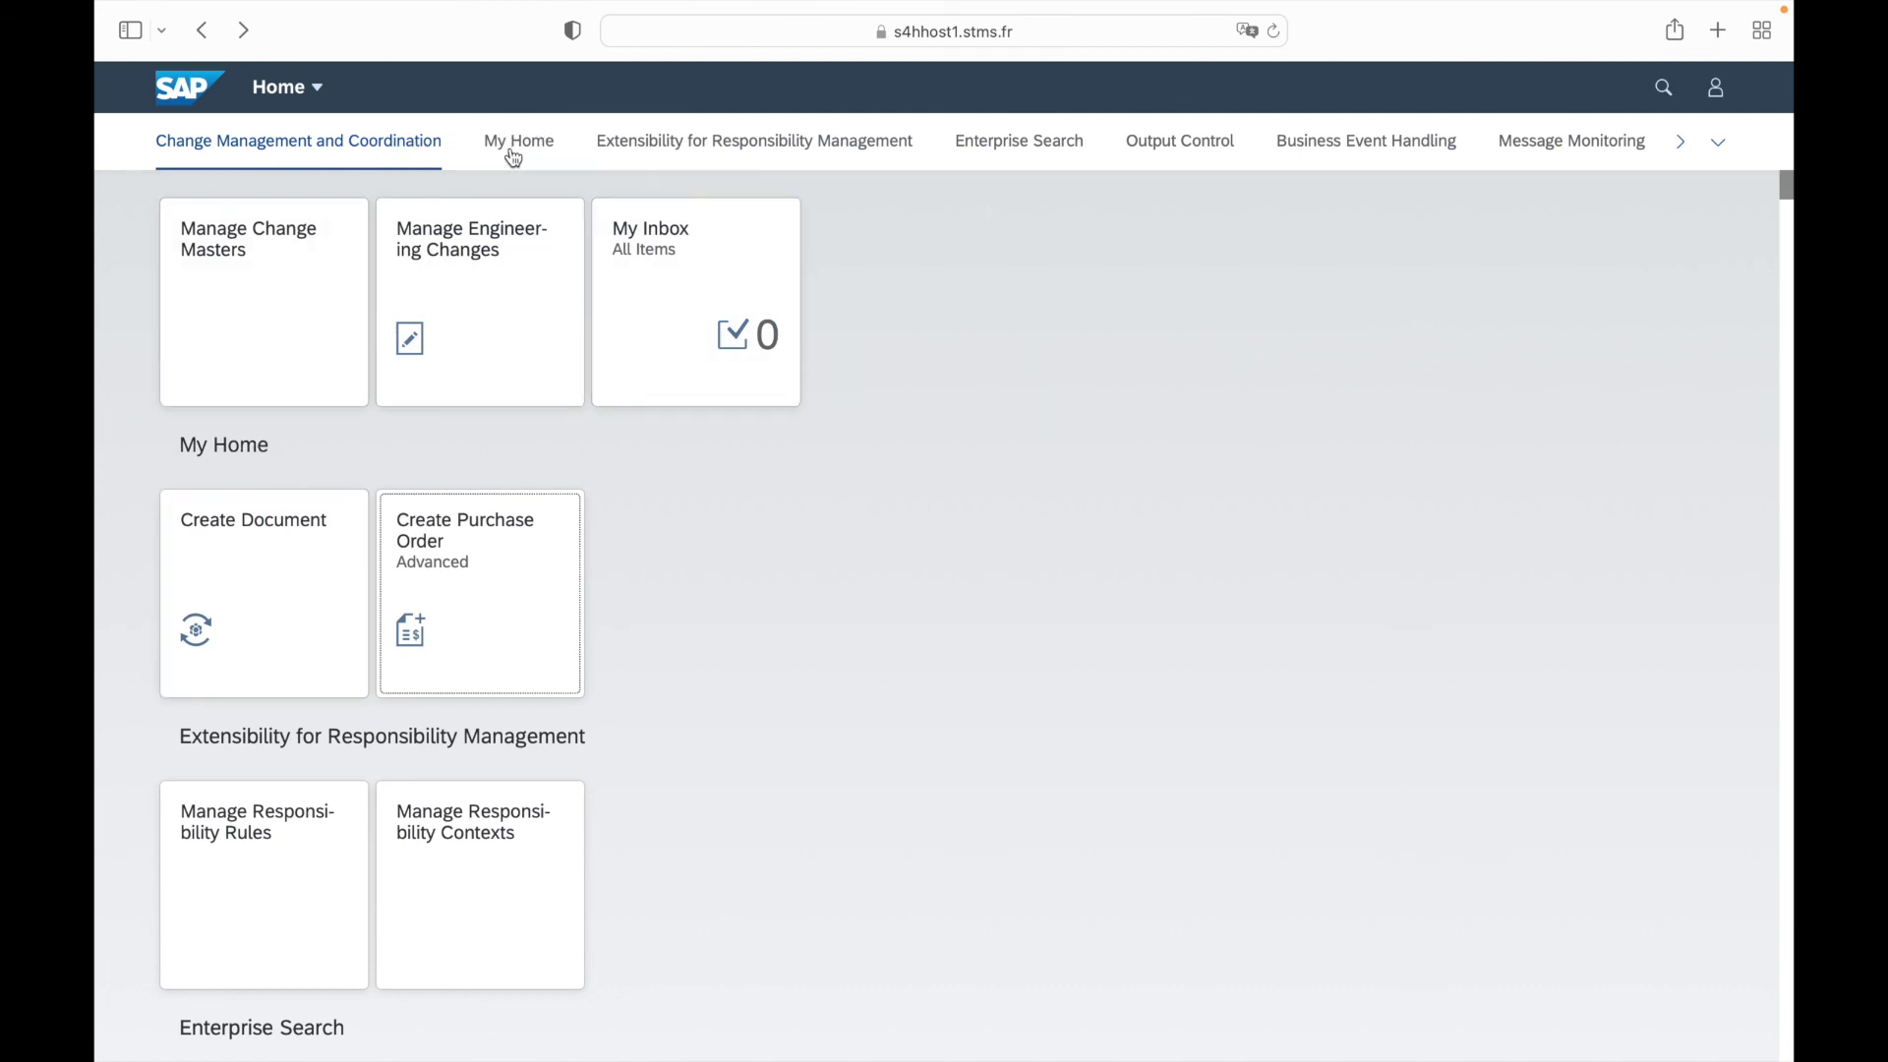
# Browse the tile groups on the home page, jump to the Substances group, and return to the first group.
pyautogui.scroll(-3, 325, 787)
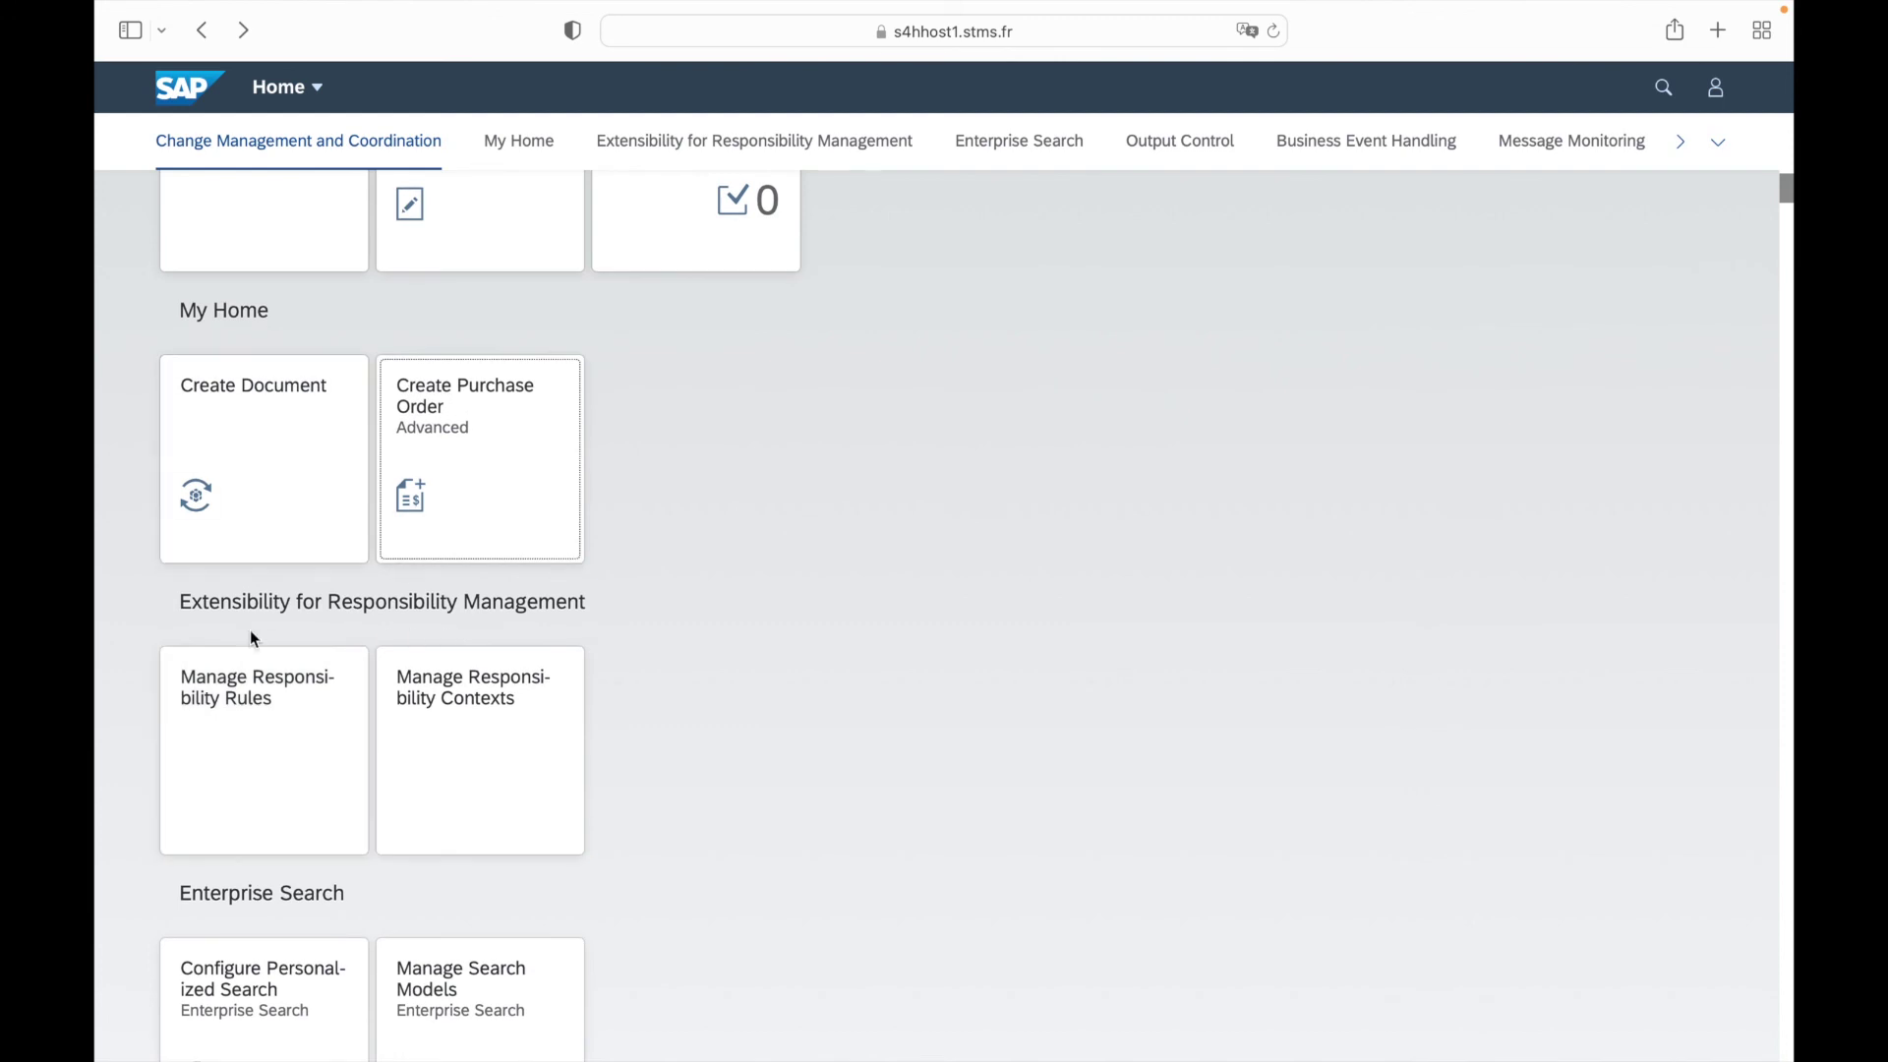
pyautogui.scroll(-1, 528, 685)
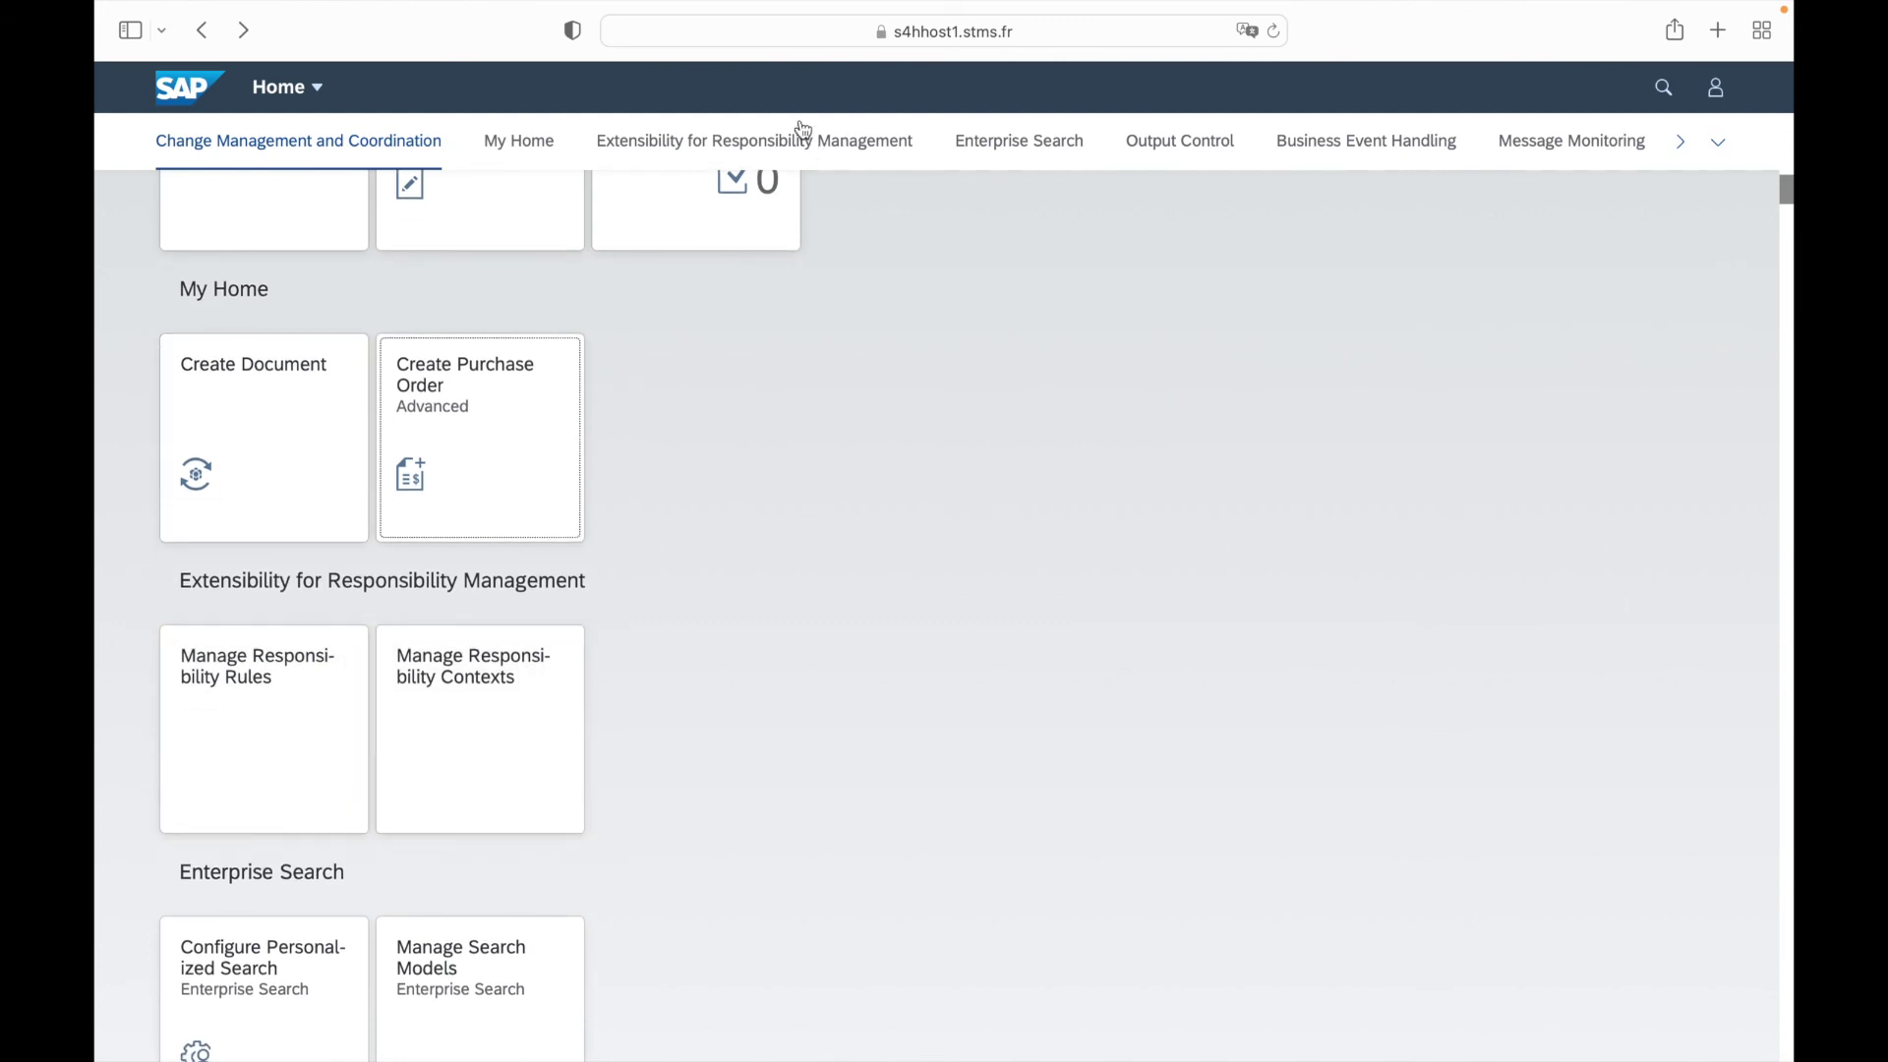
pyautogui.scroll(-2, 322, 729)
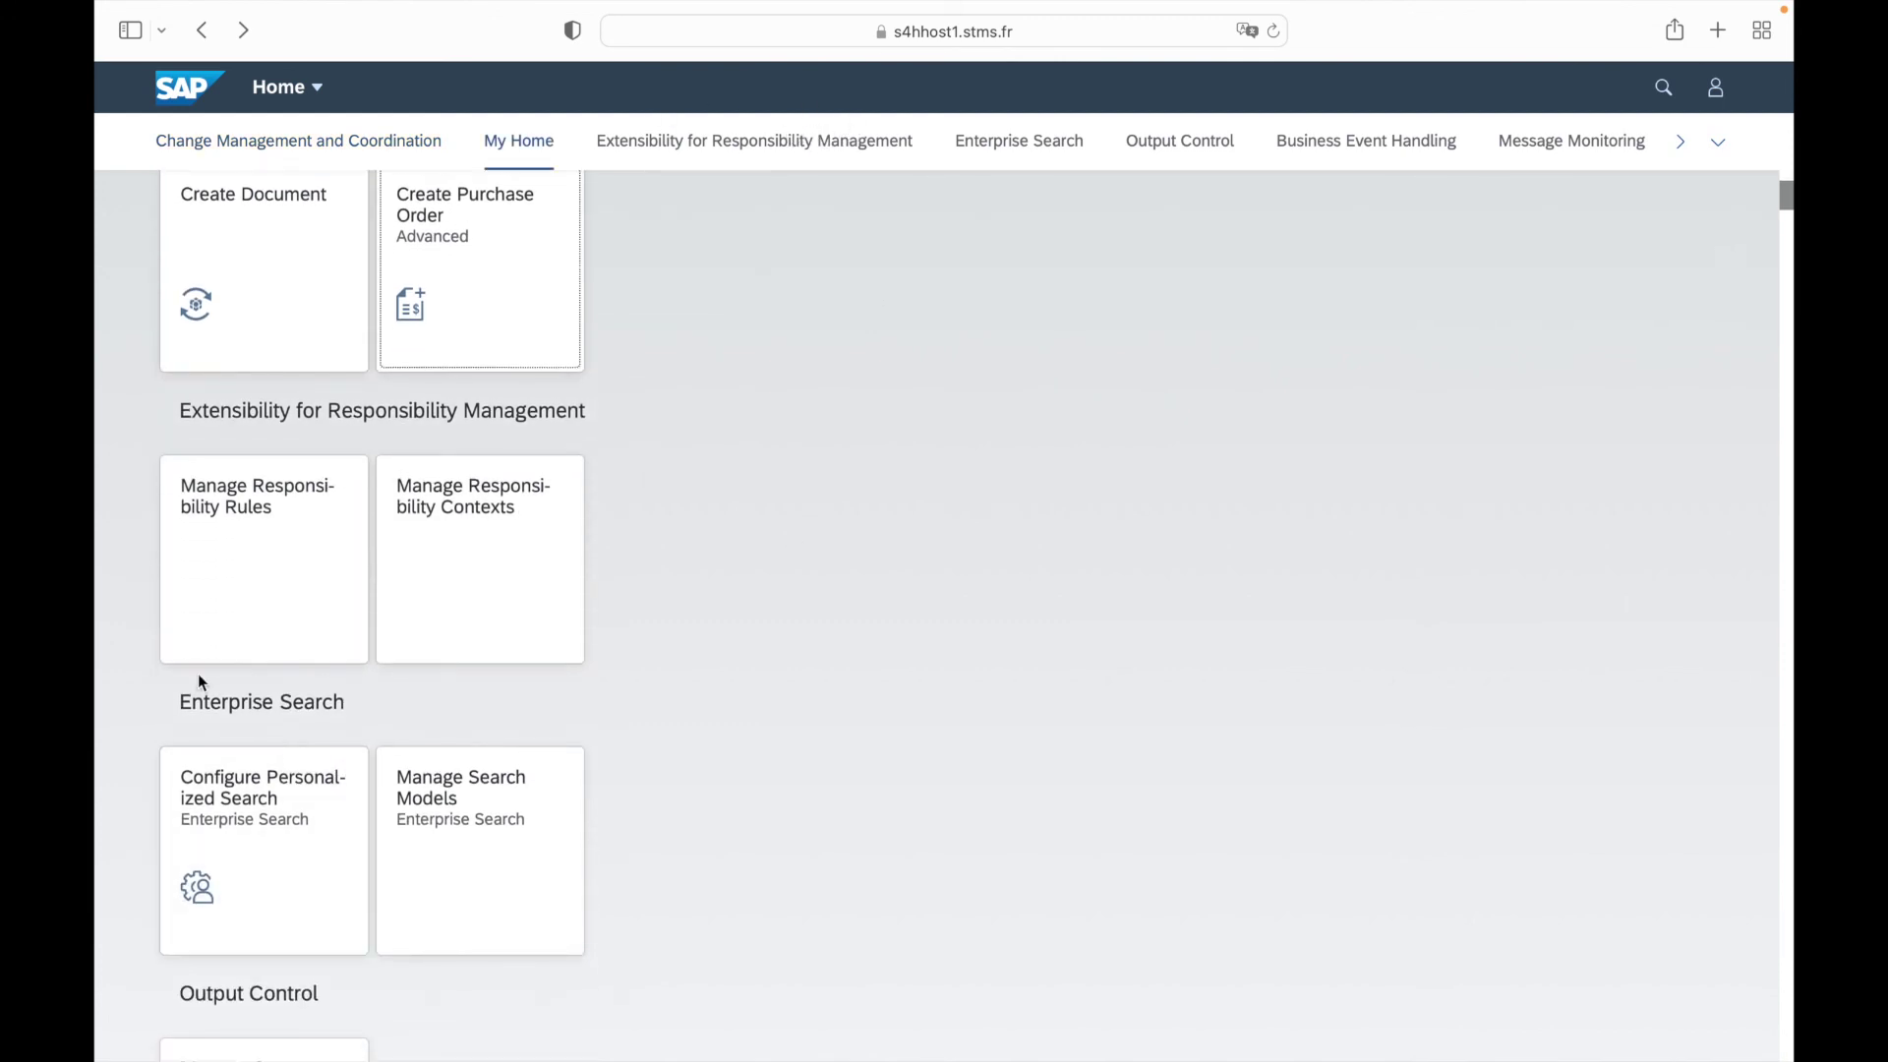
pyautogui.scroll(3, 1015, 344)
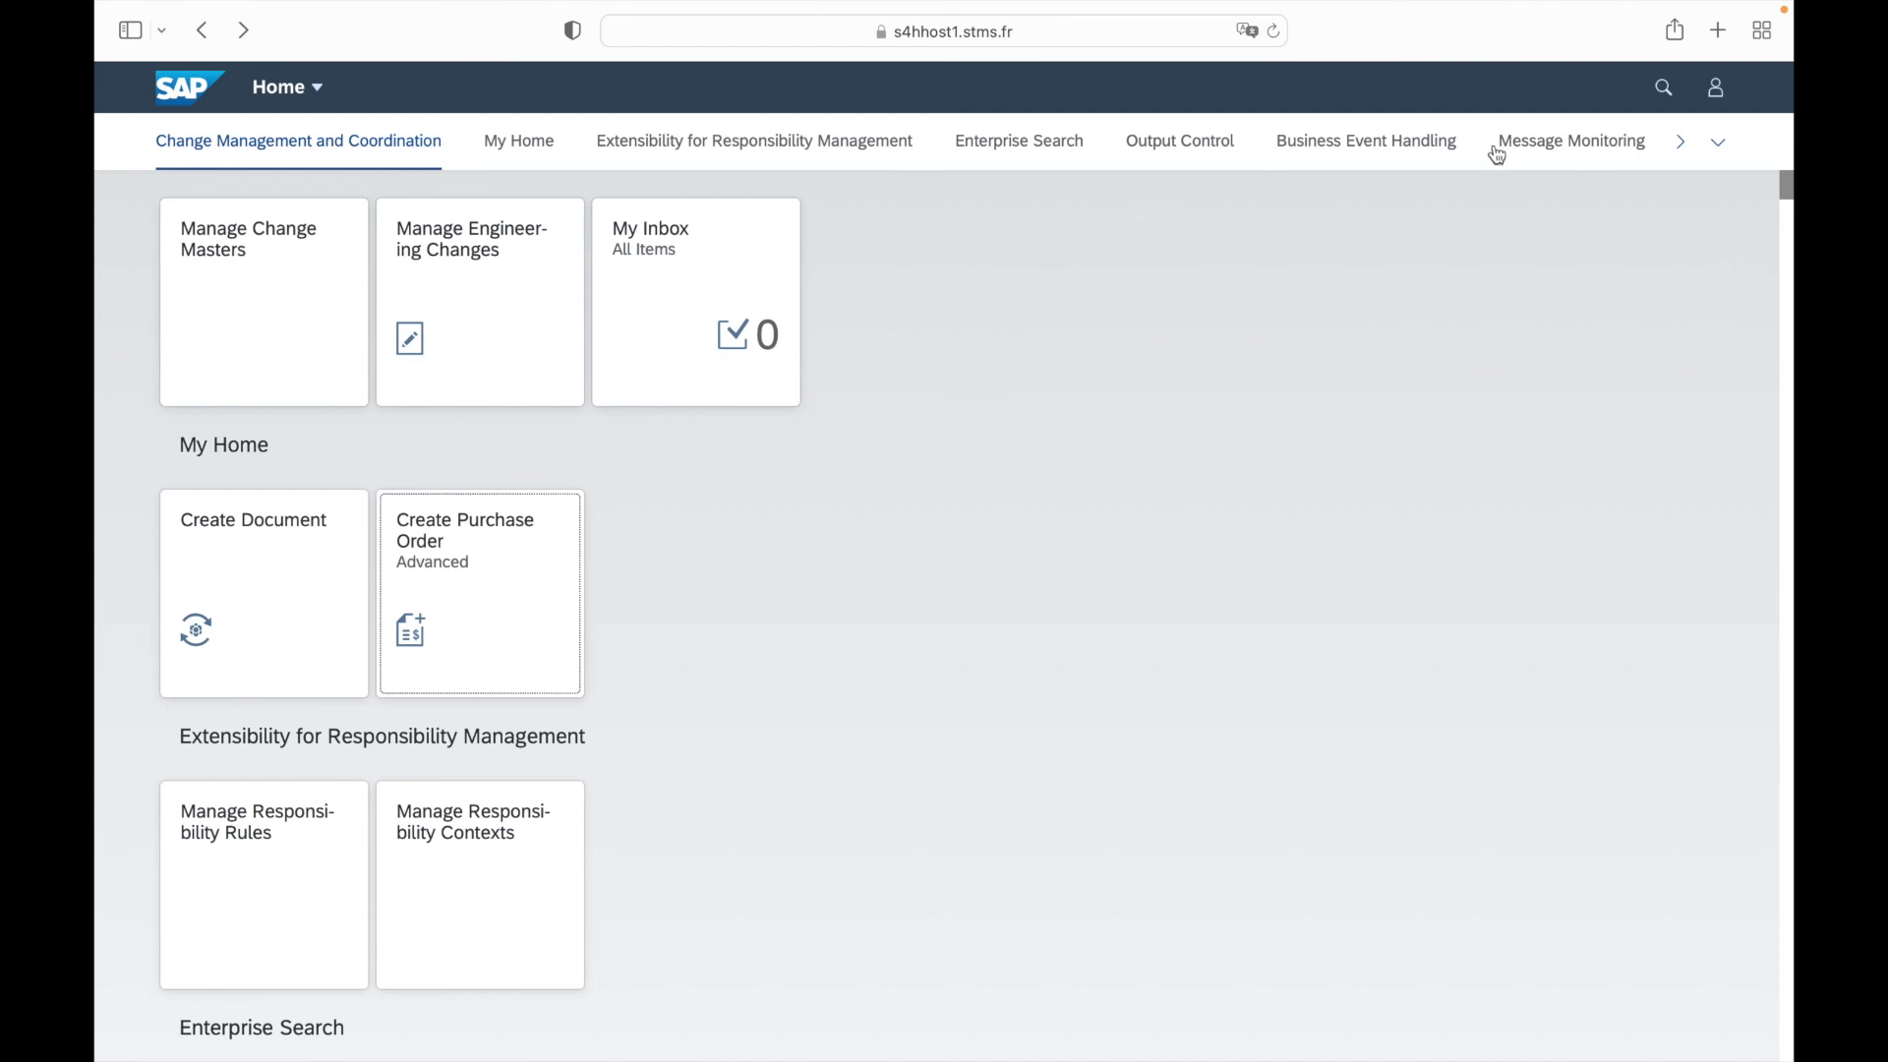
pyautogui.click(1717, 143)
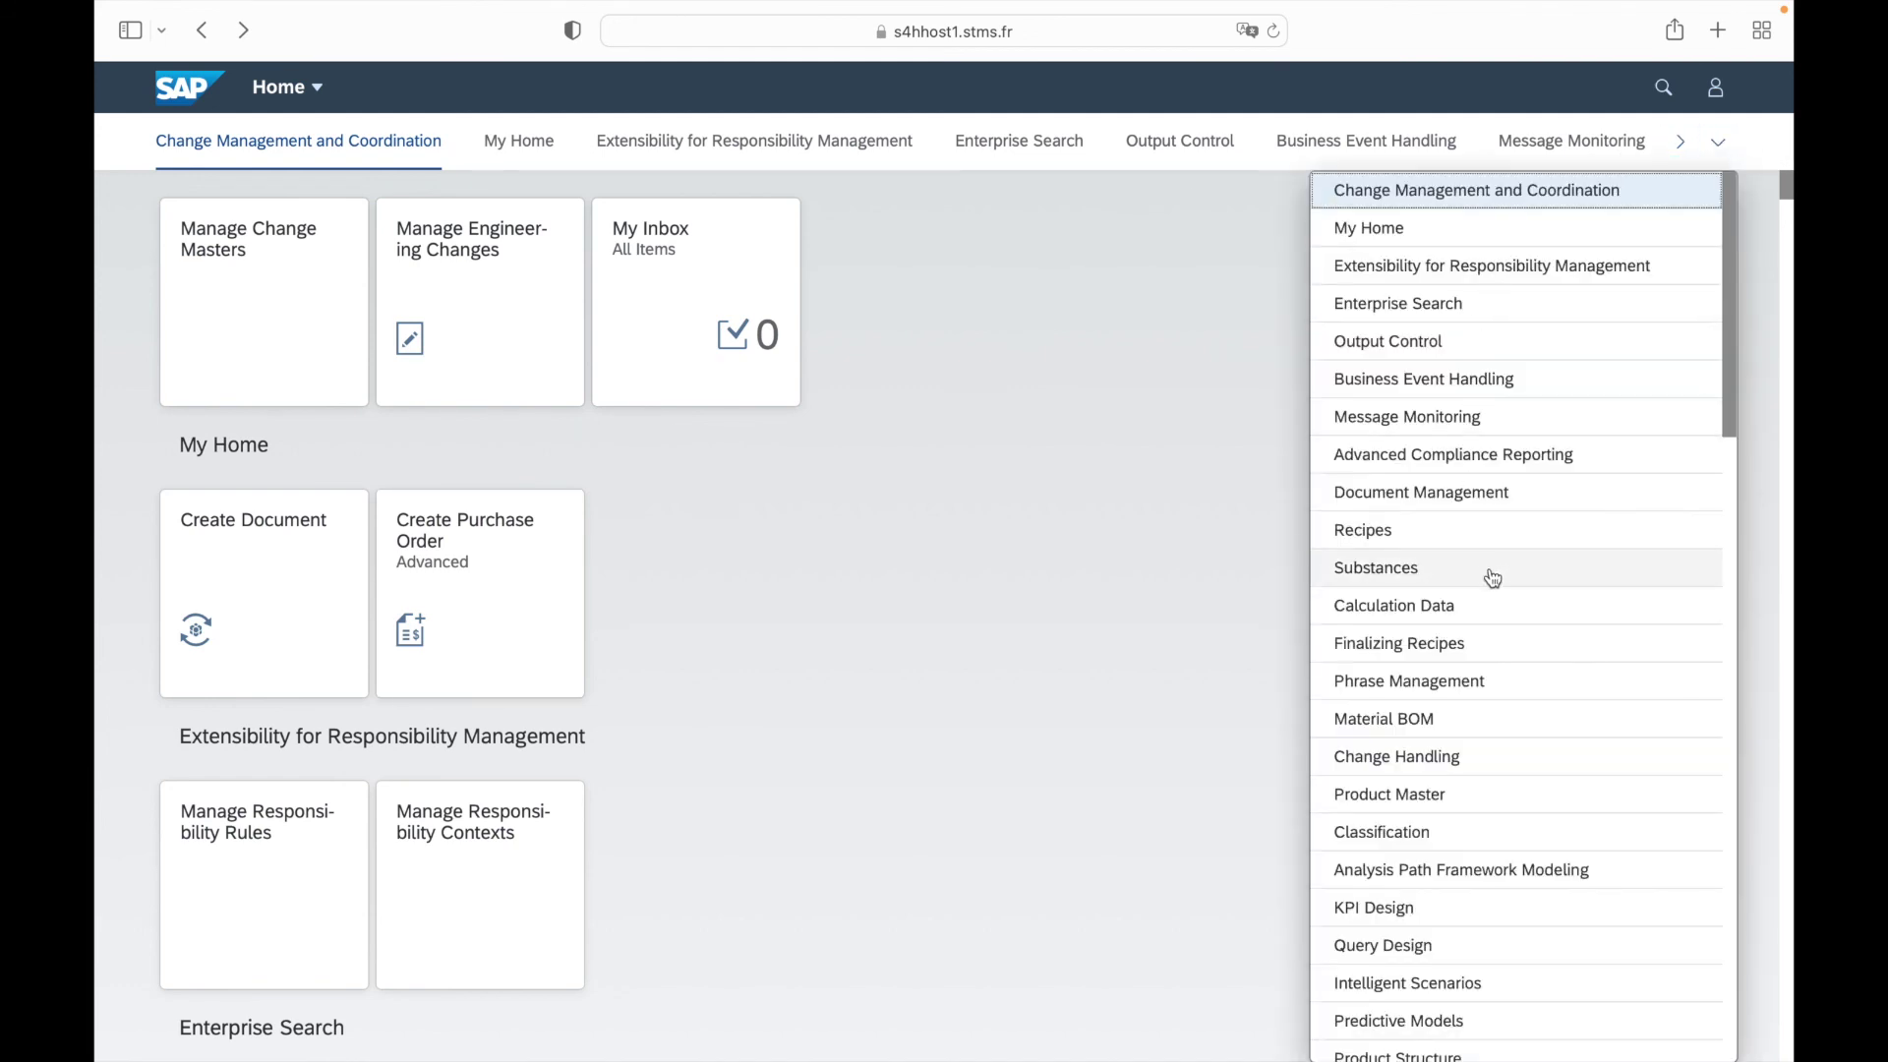
pyautogui.click(1390, 575)
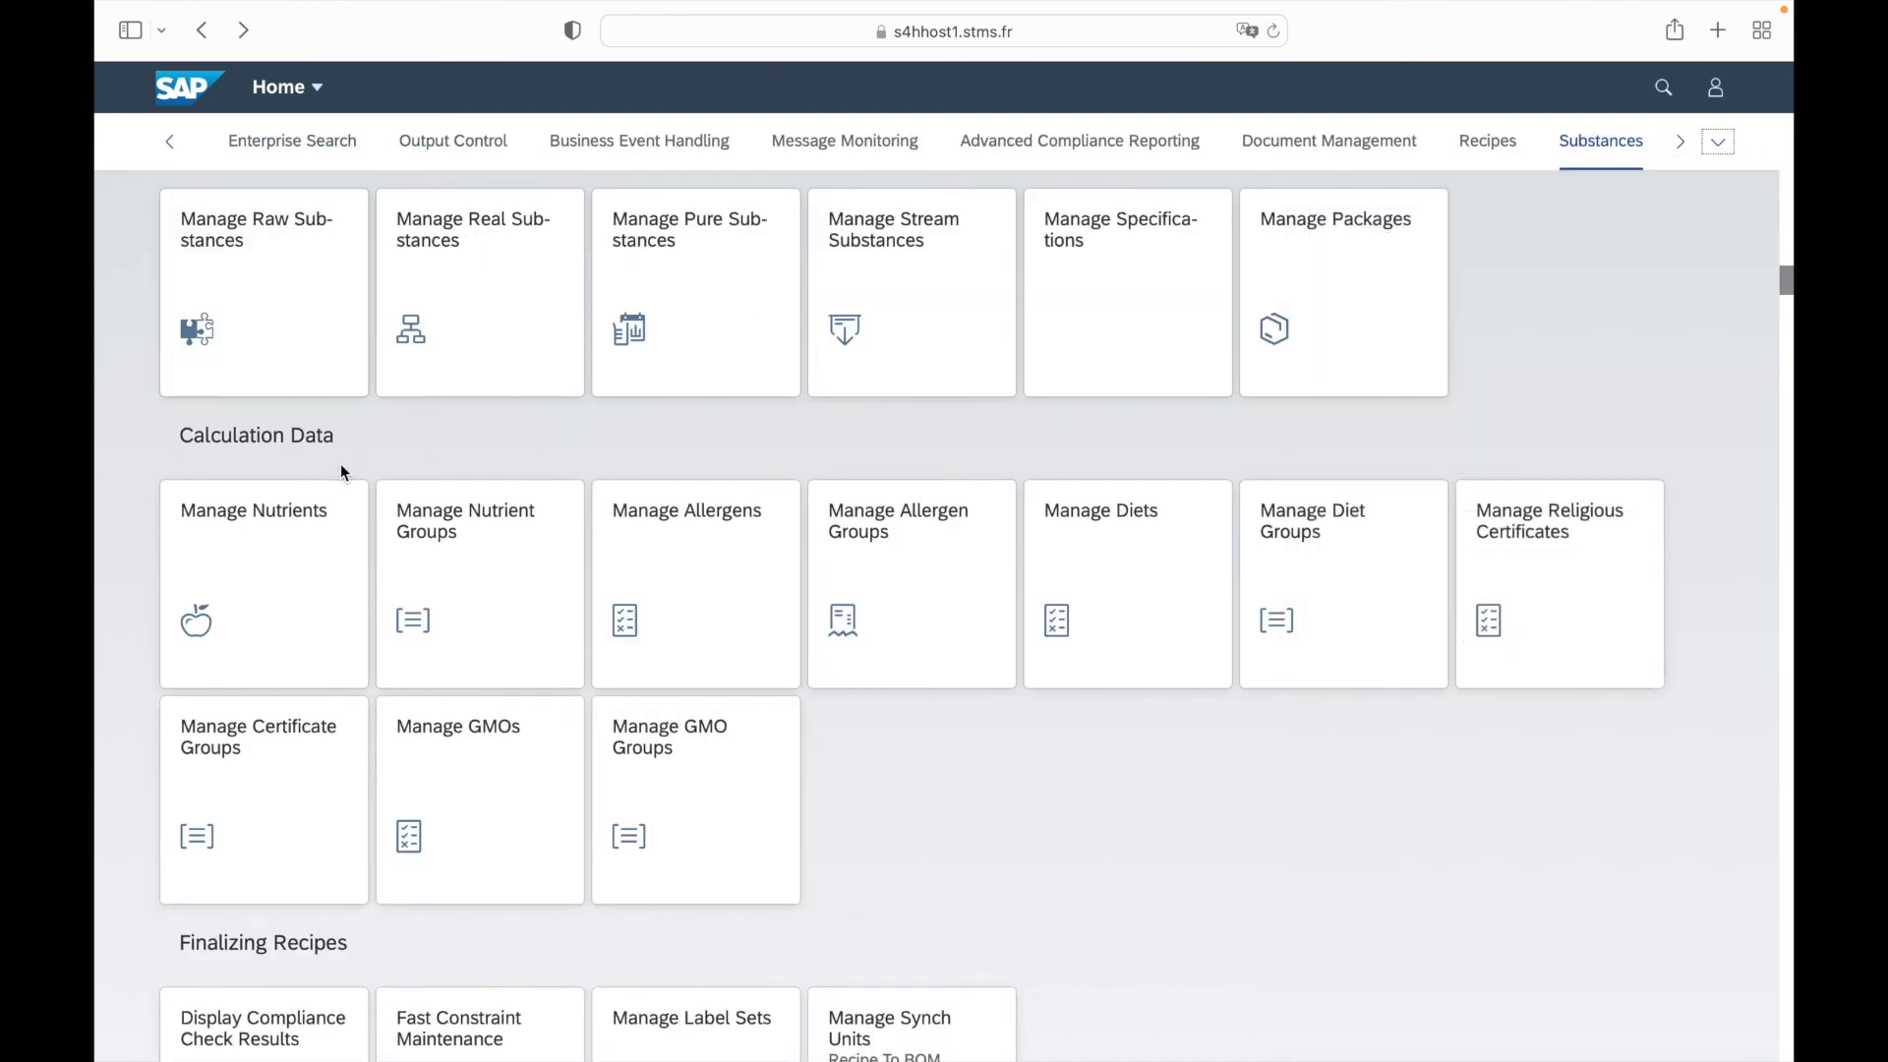
pyautogui.scroll(1, 350, 467)
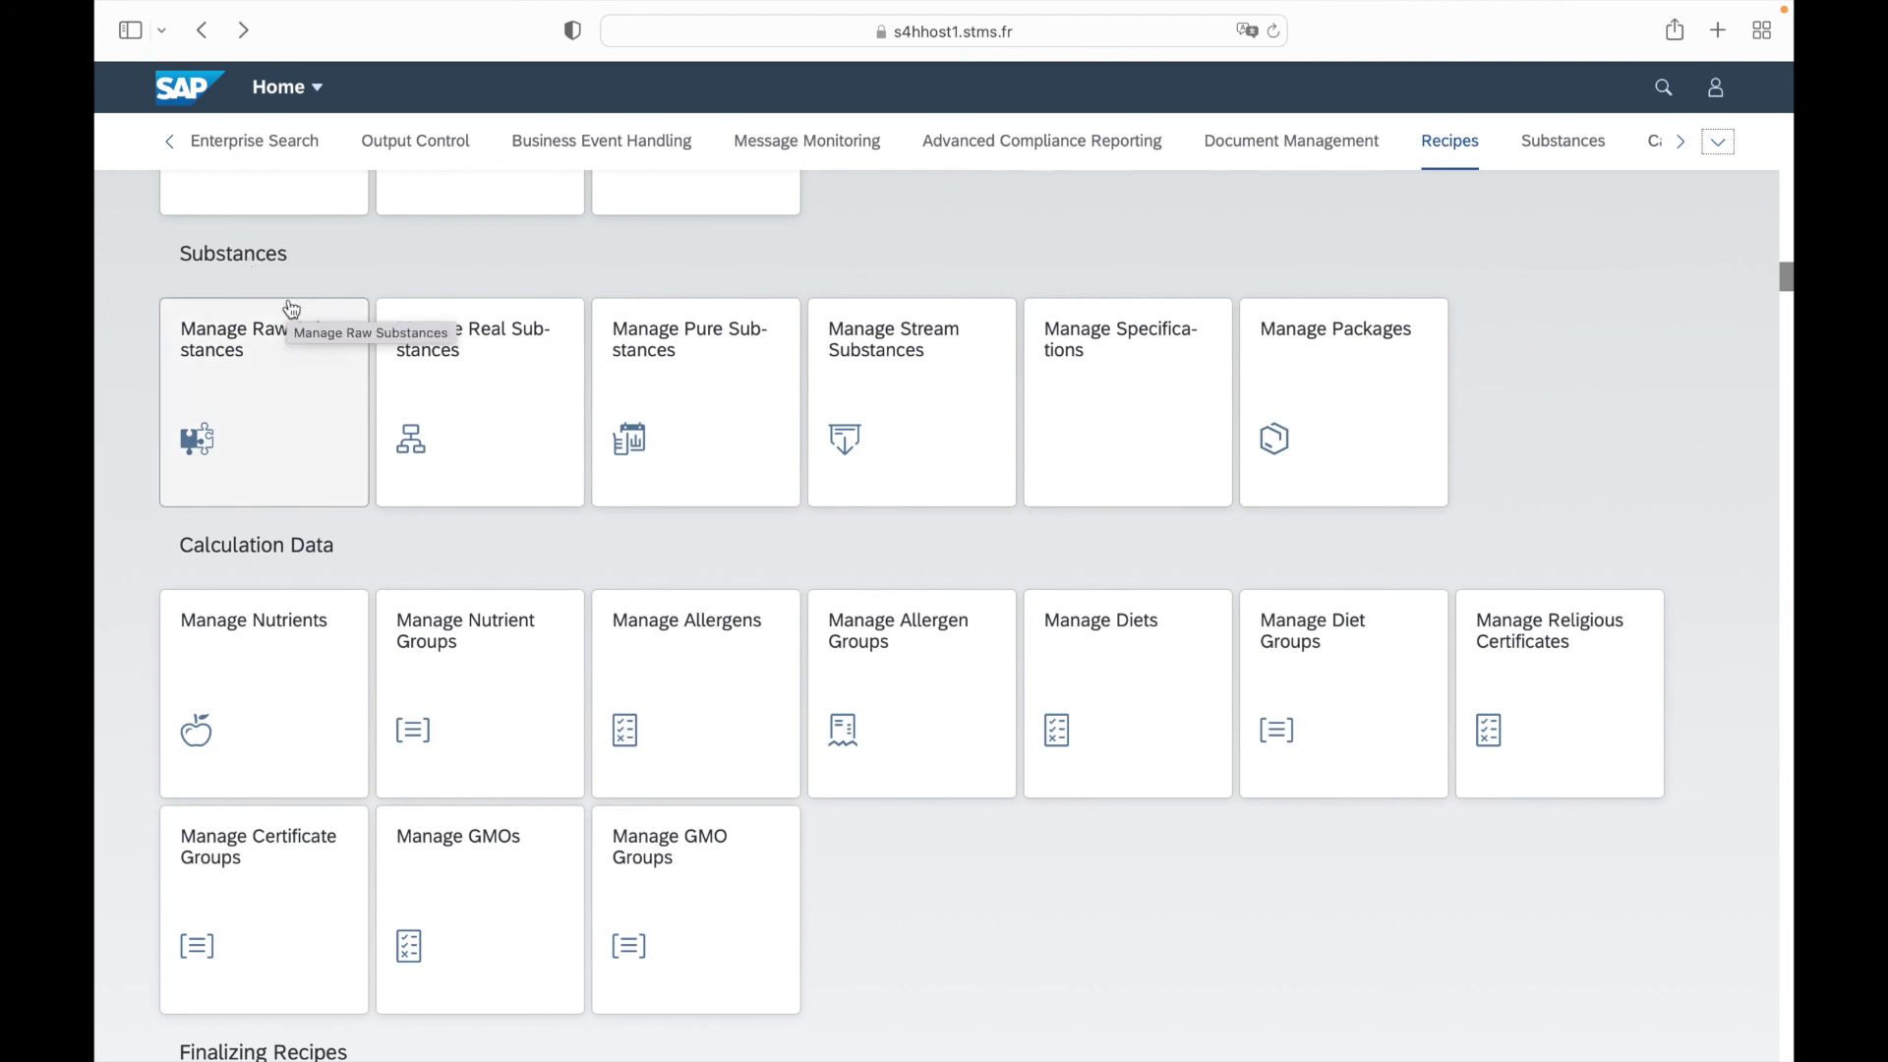
pyautogui.moveTo(1784, 280); pyautogui.dragTo(1773, 153)
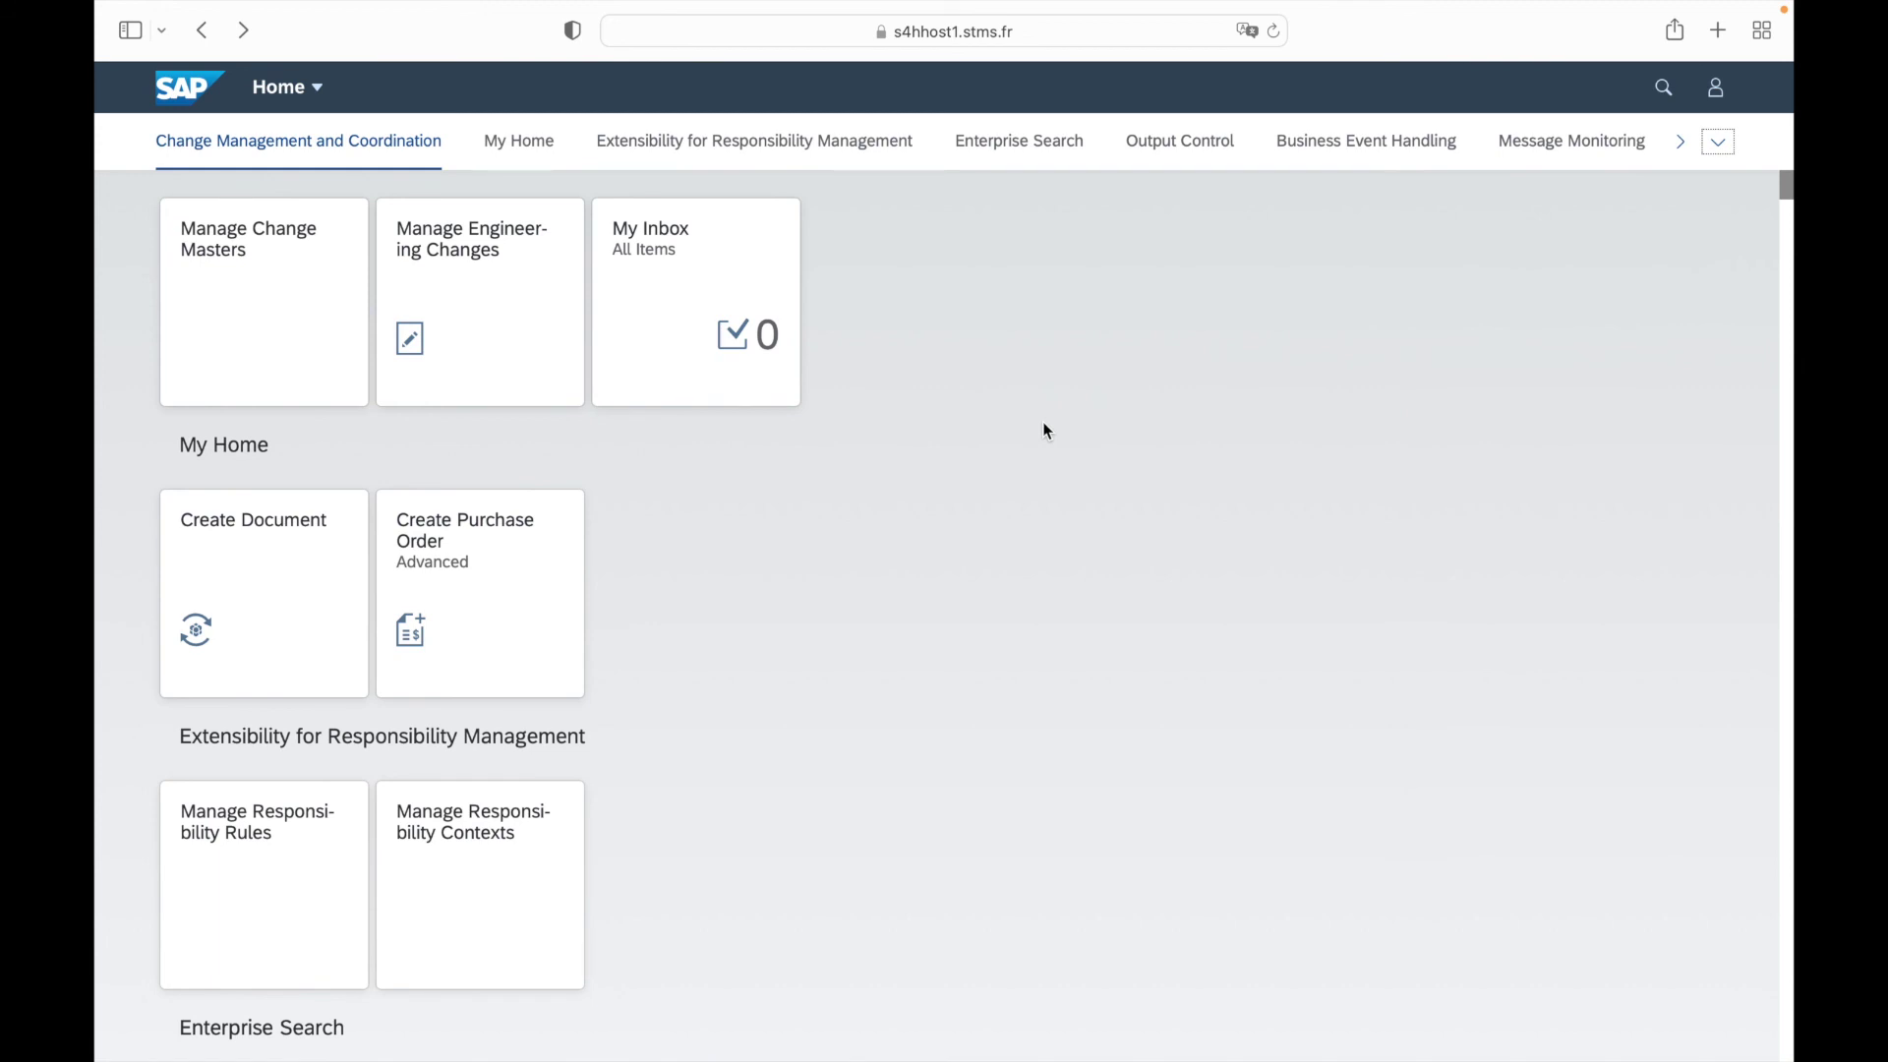
# Set the home page display to Show one group at a time, save the settings, and display the My Home group.
pyautogui.click(1715, 93)
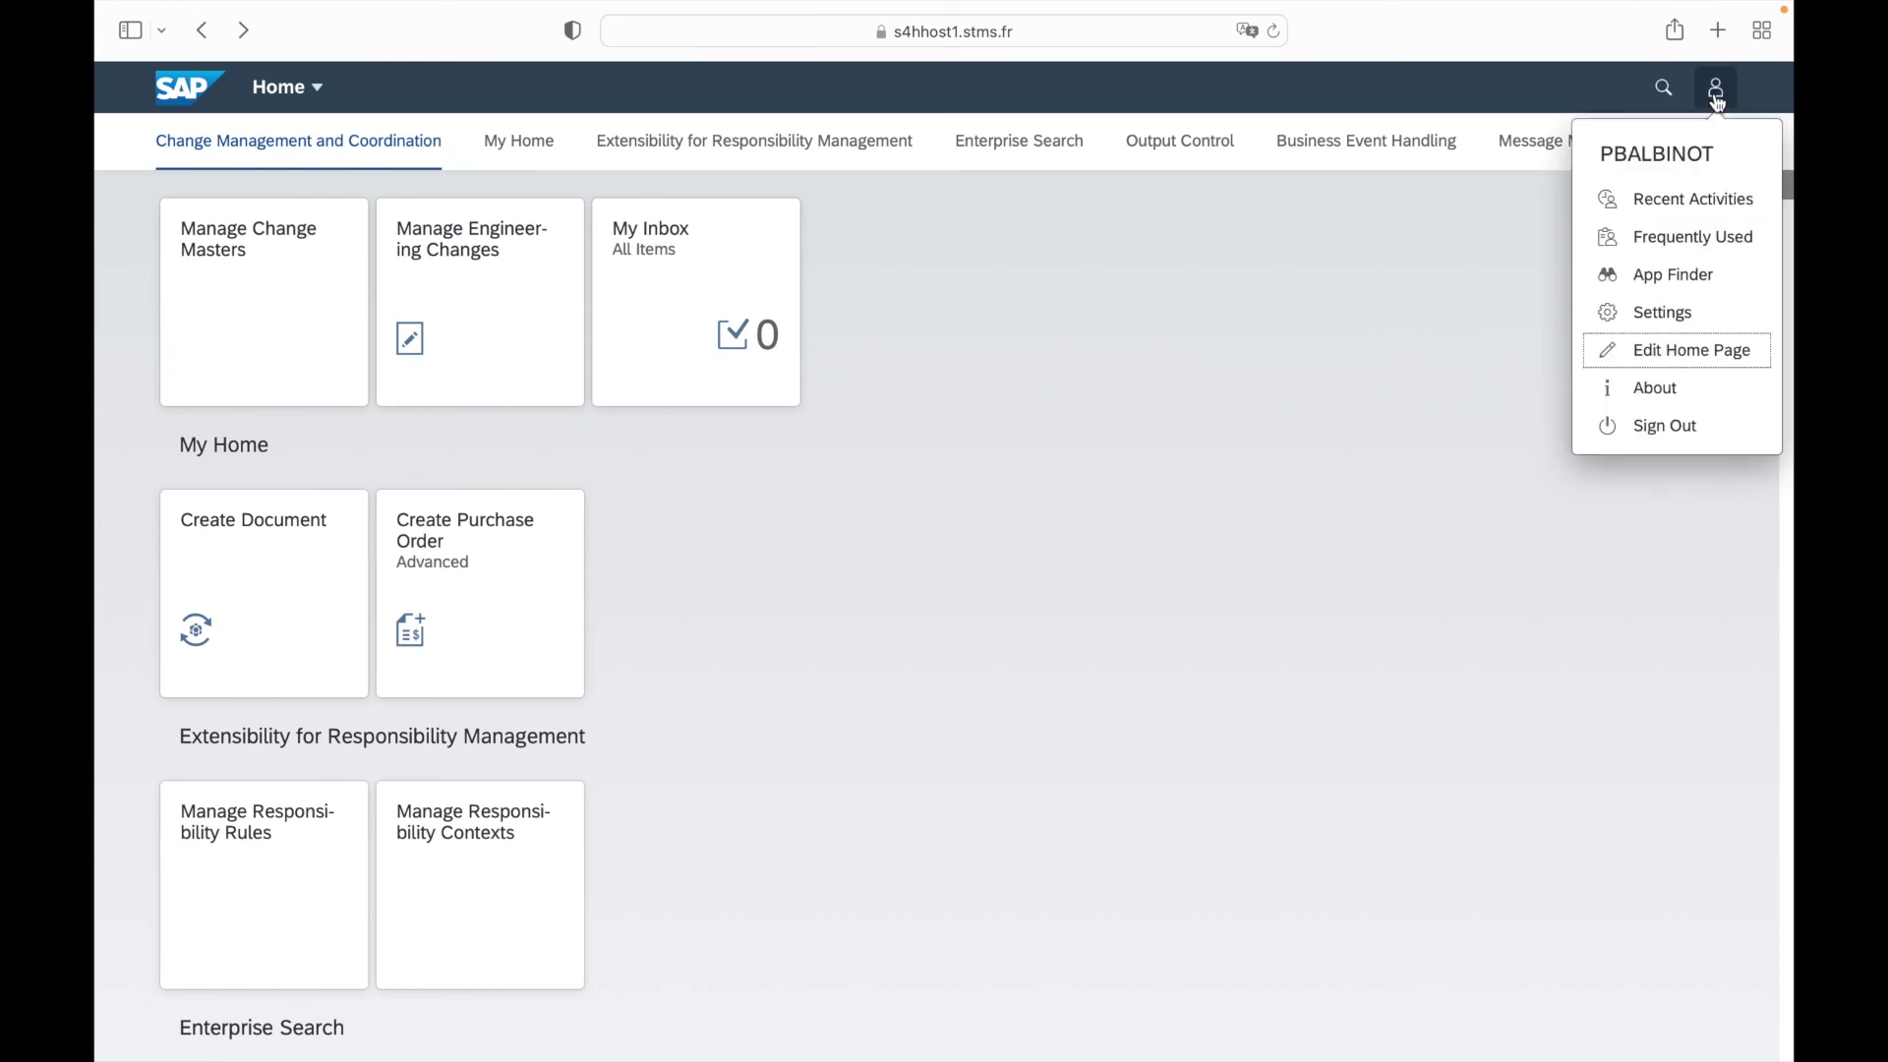
pyautogui.click(1654, 316)
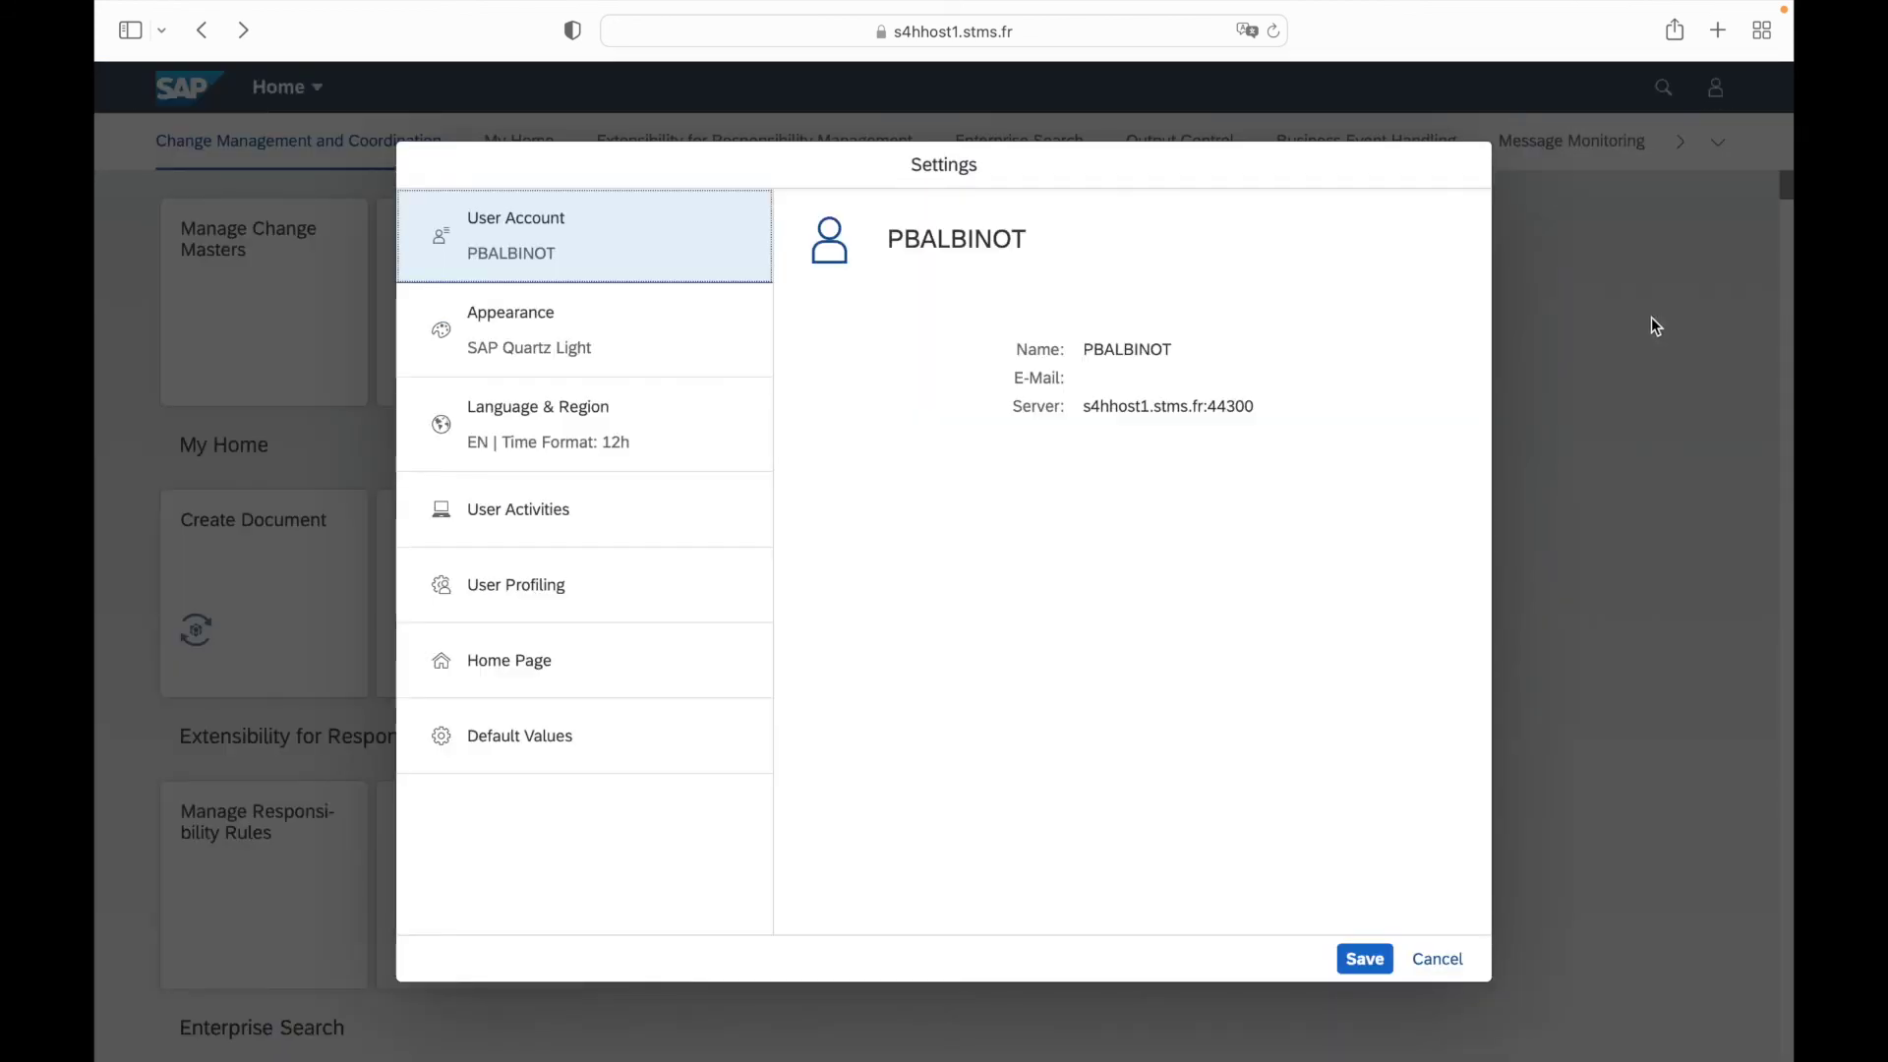
pyautogui.click(526, 661)
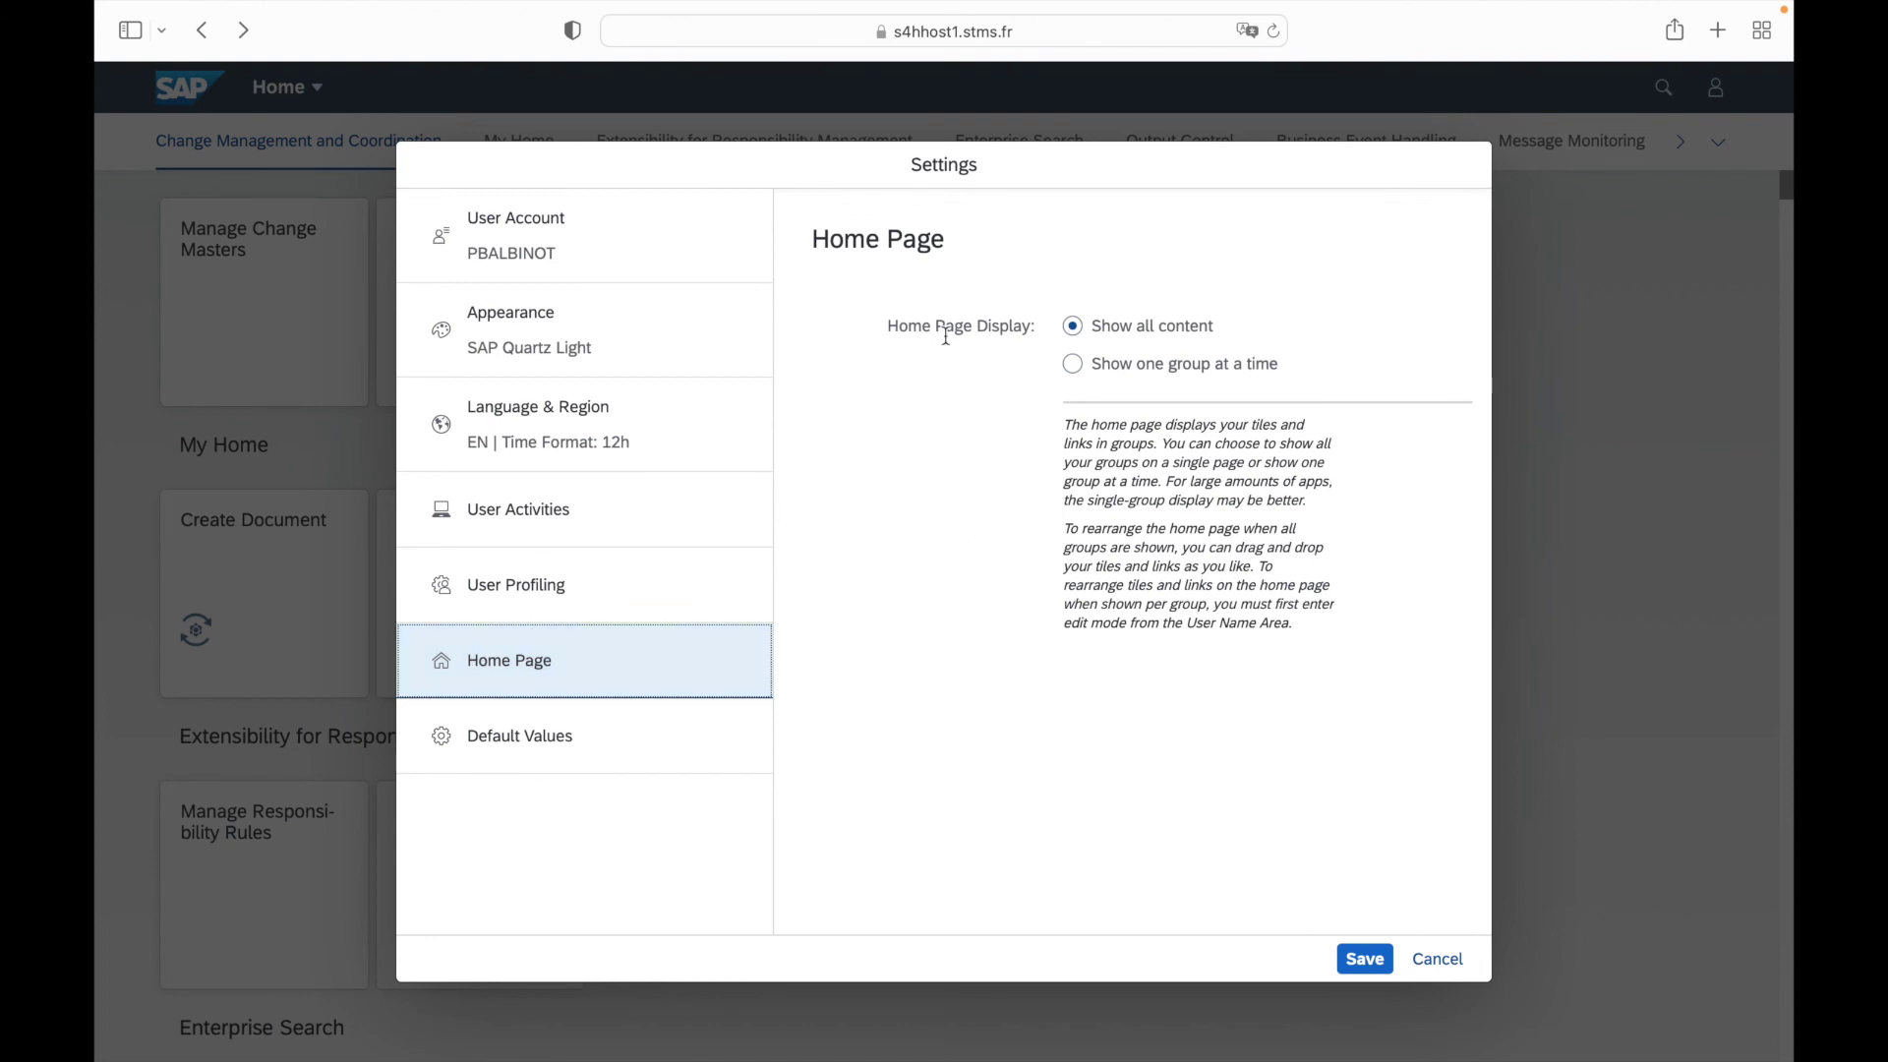
pyautogui.click(1087, 368)
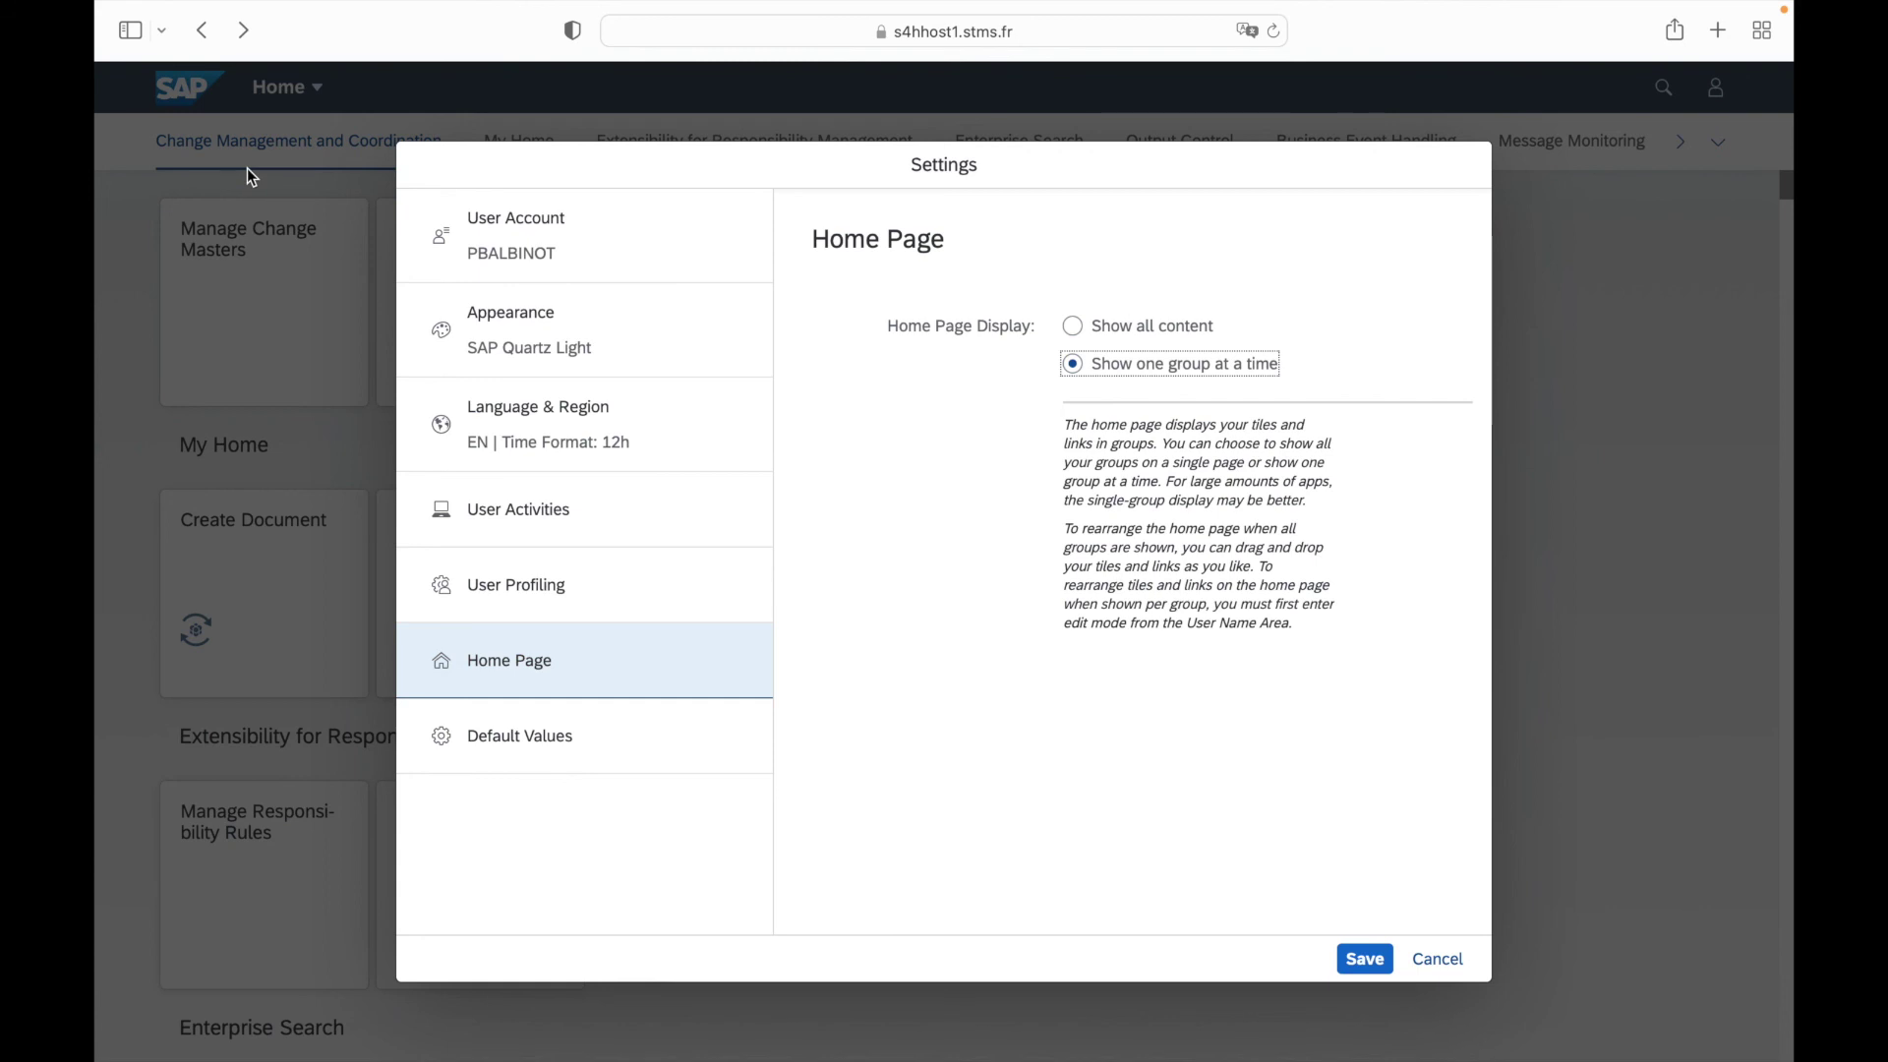
pyautogui.click(1366, 969)
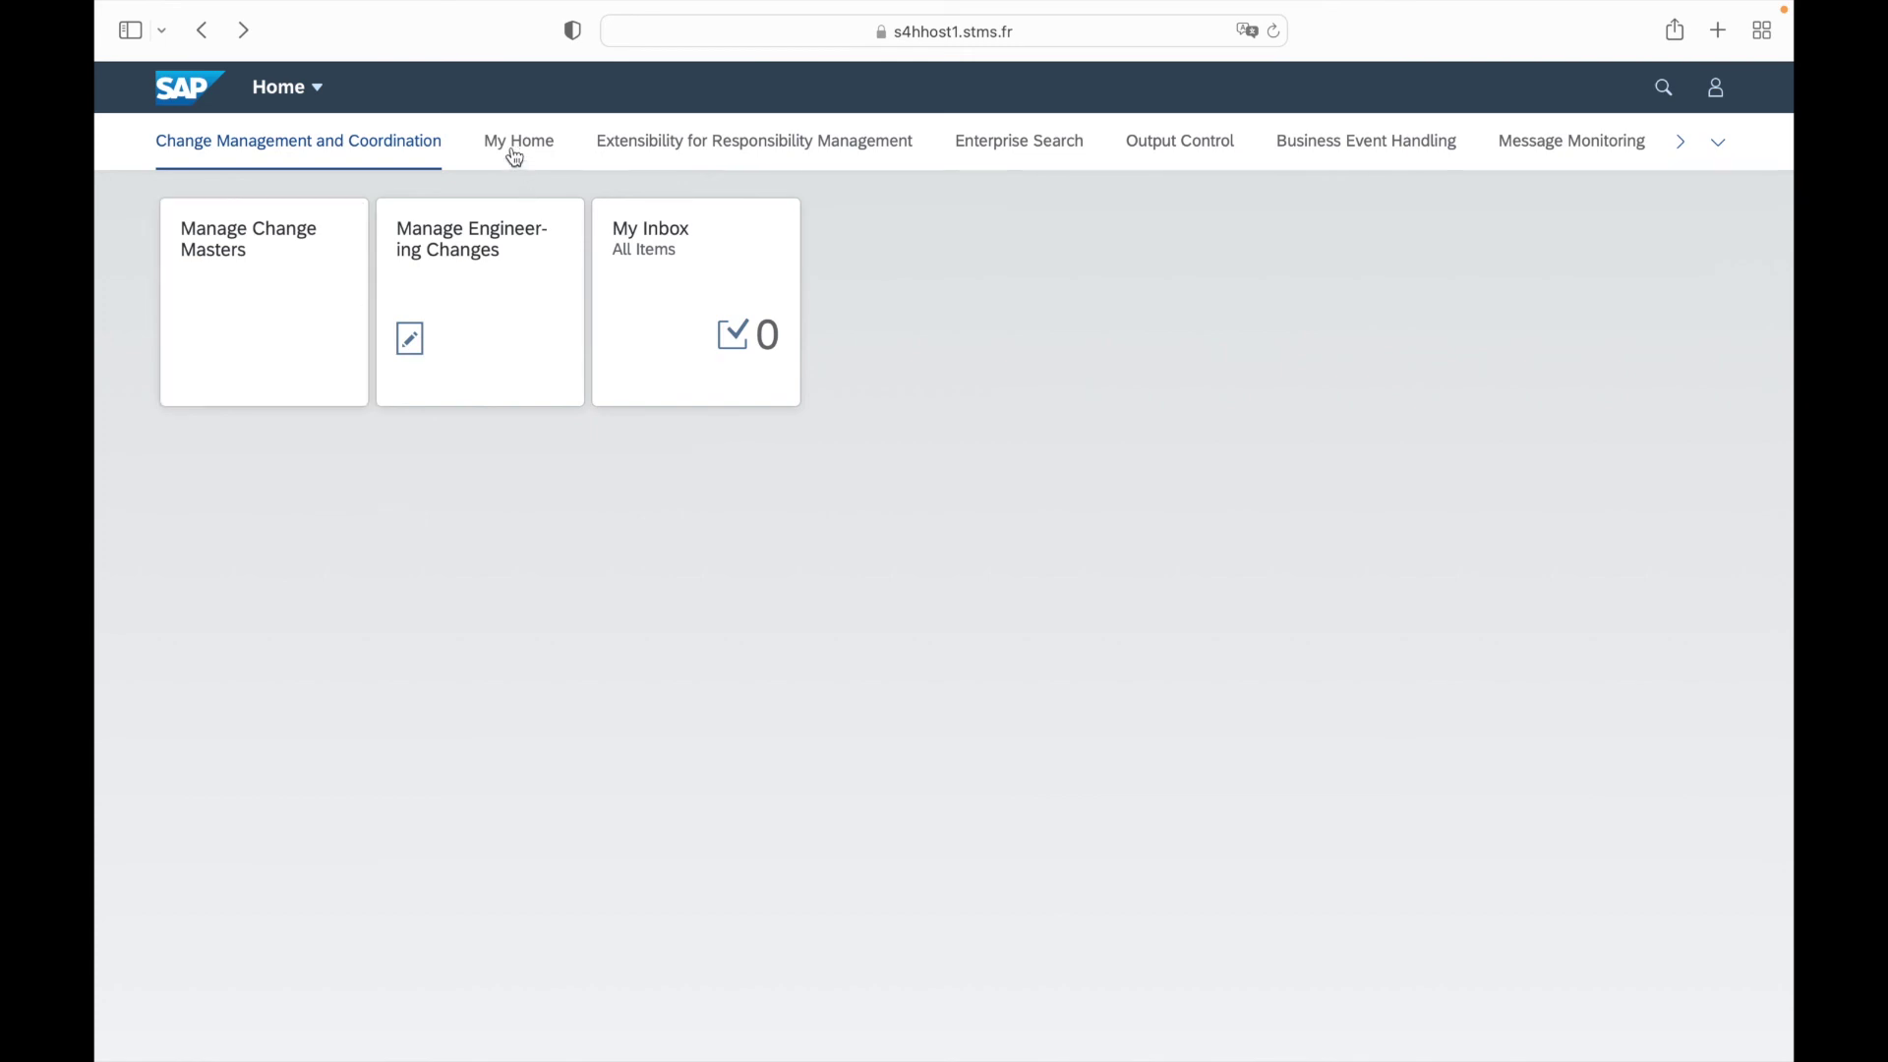
pyautogui.click(516, 154)
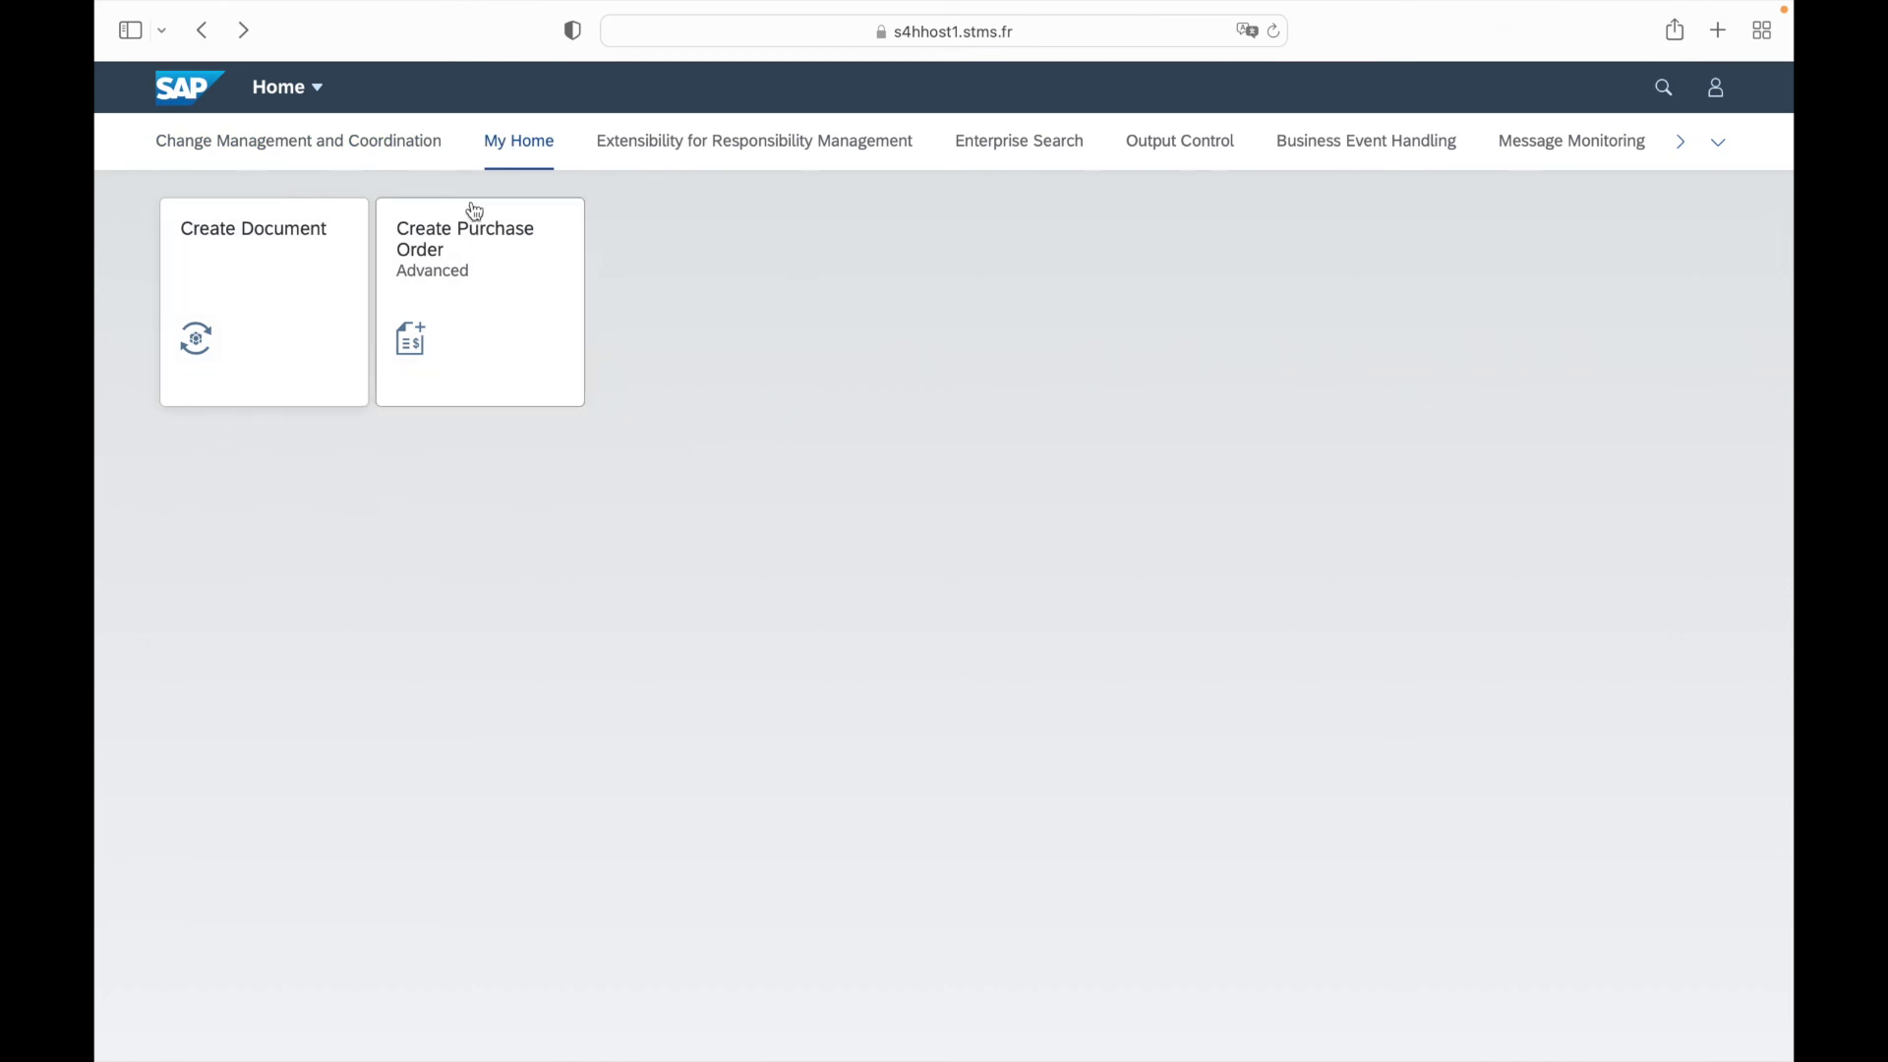